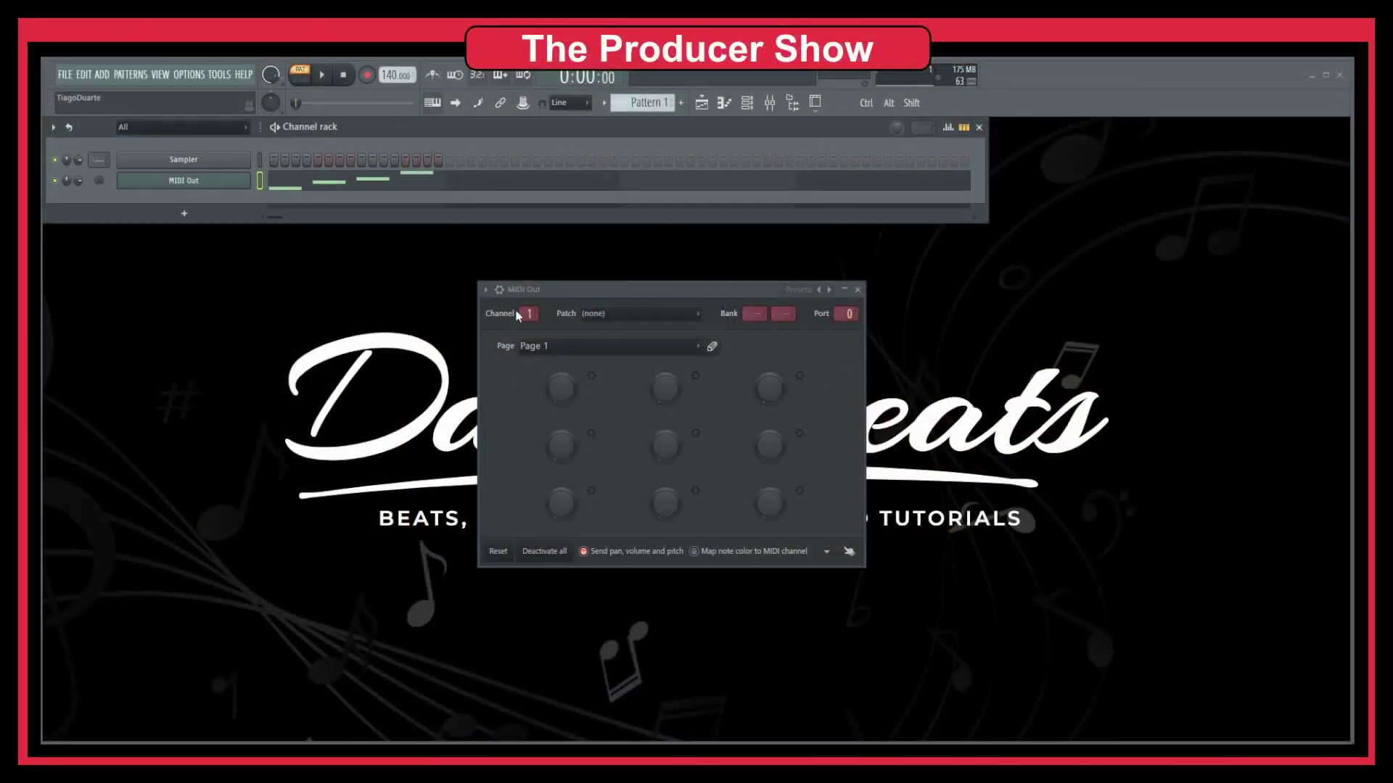
- Open the mixer and load the Fruity LSD effect into the first slot of Insert 1
{"action": "left_click", "coordinate": [555, 294]}
{"action": "left_click_drag", "start_coordinate": [630, 295], "coordinate": [459, 253]}
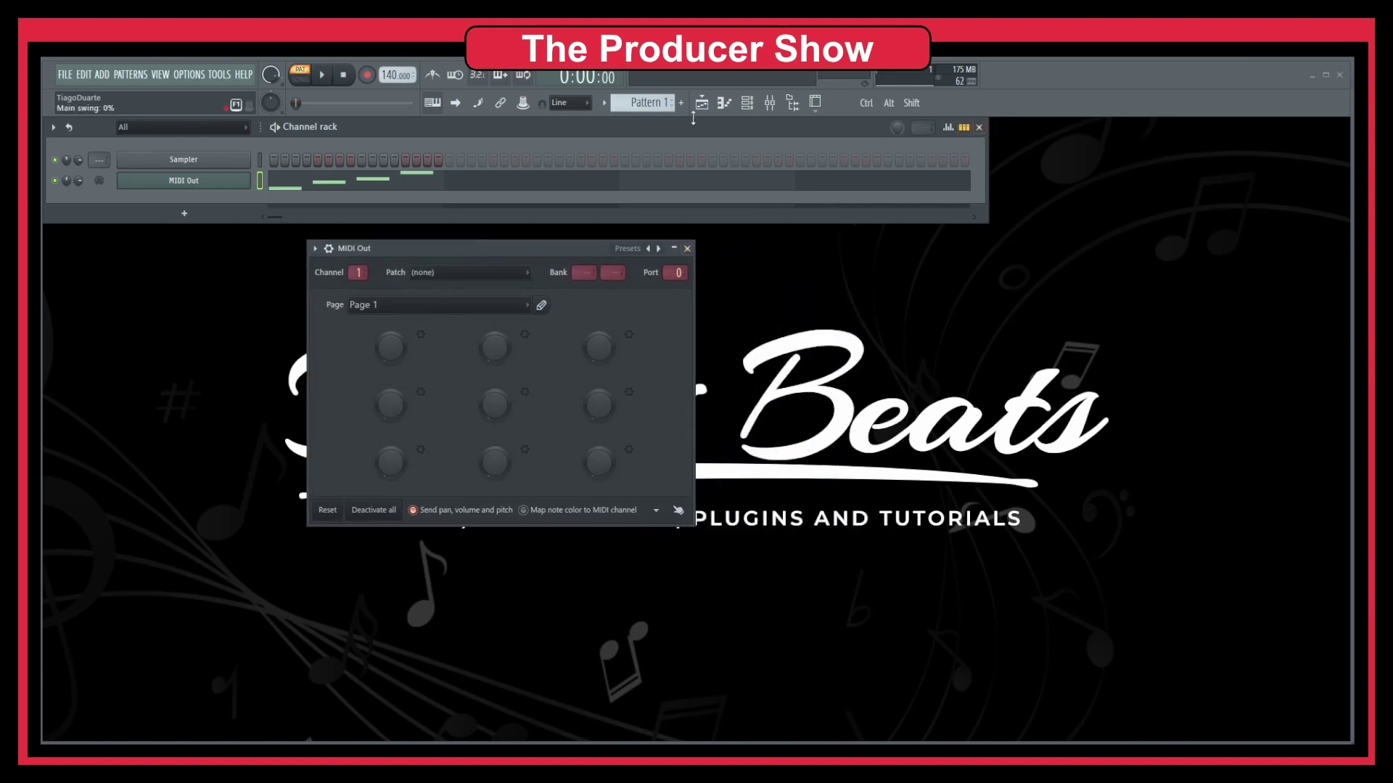
{"action": "left_click", "coordinate": [780, 107]}
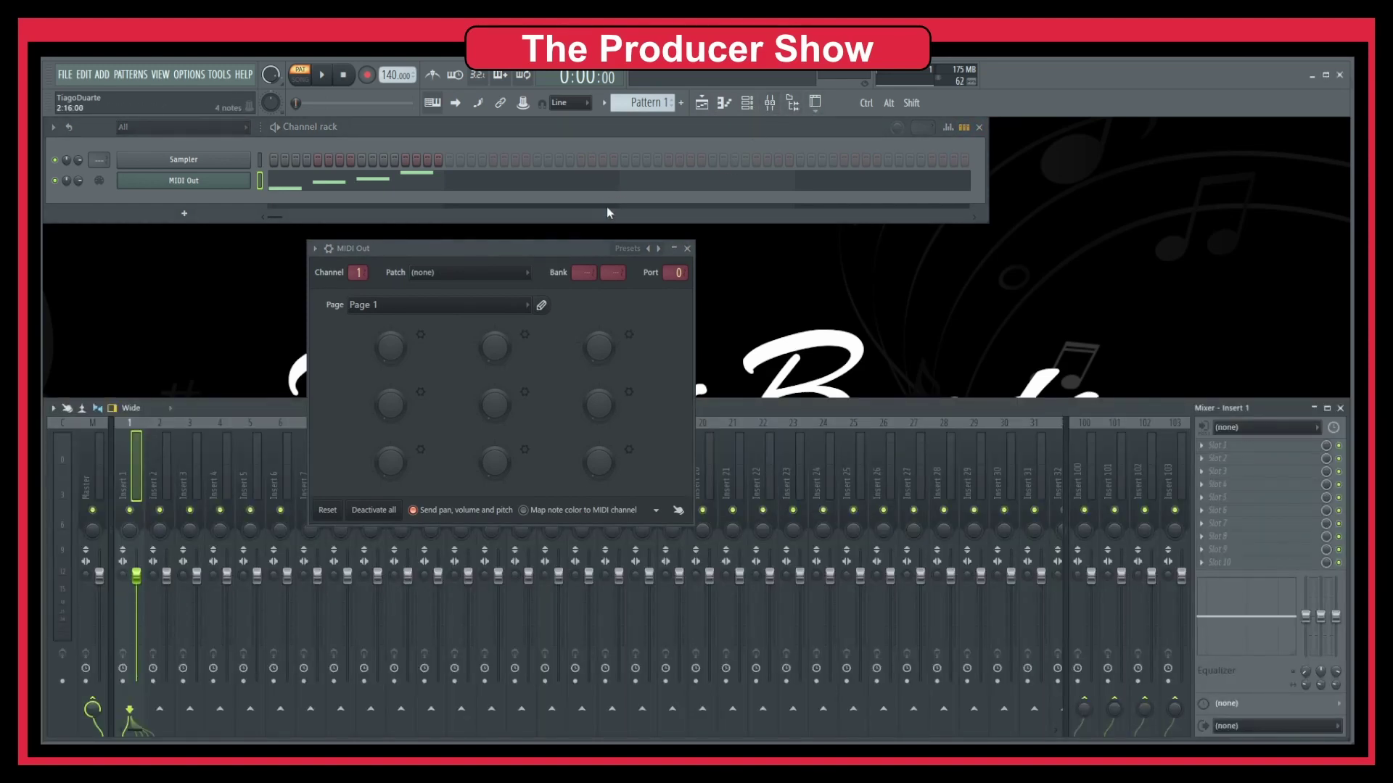
{"action": "left_click_drag", "start_coordinate": [567, 254], "coordinate": [717, 149]}
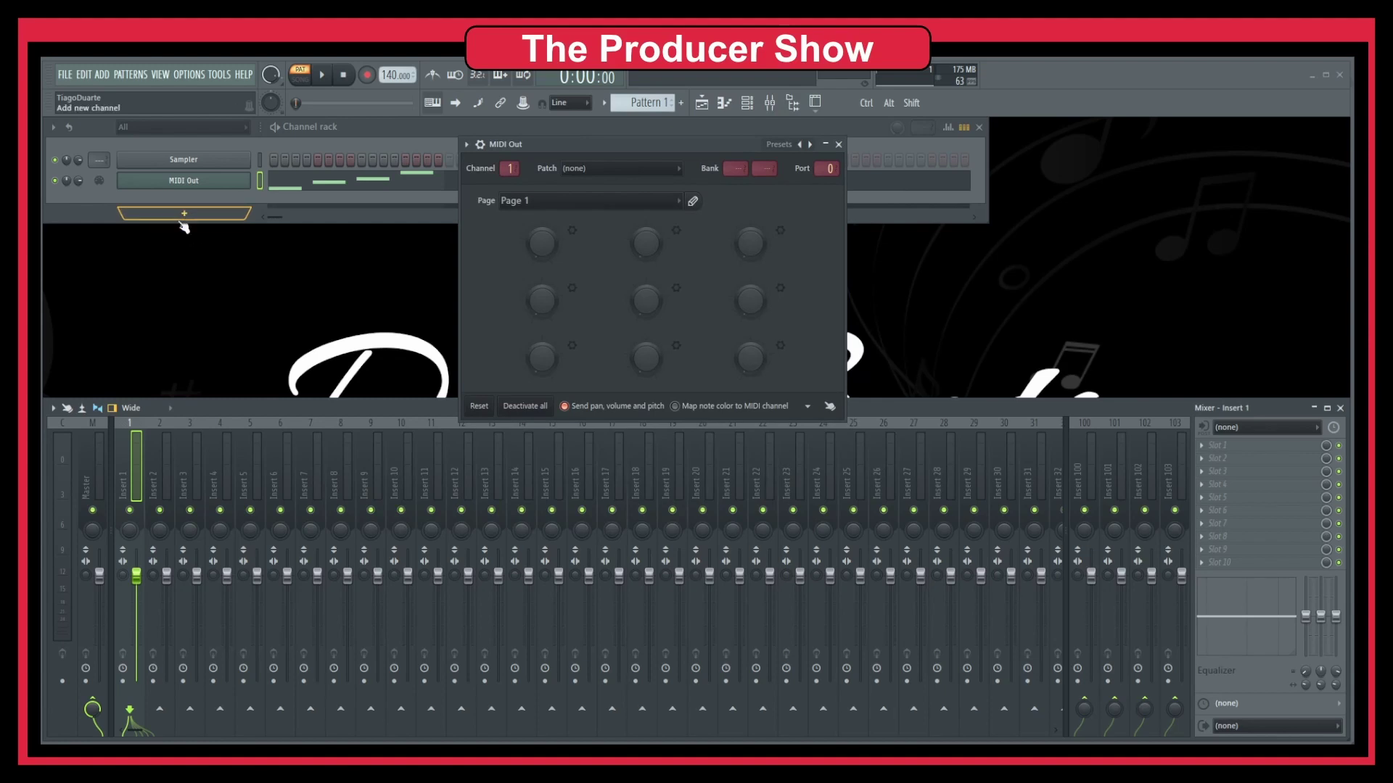
{"action": "left_click", "coordinate": [136, 466]}
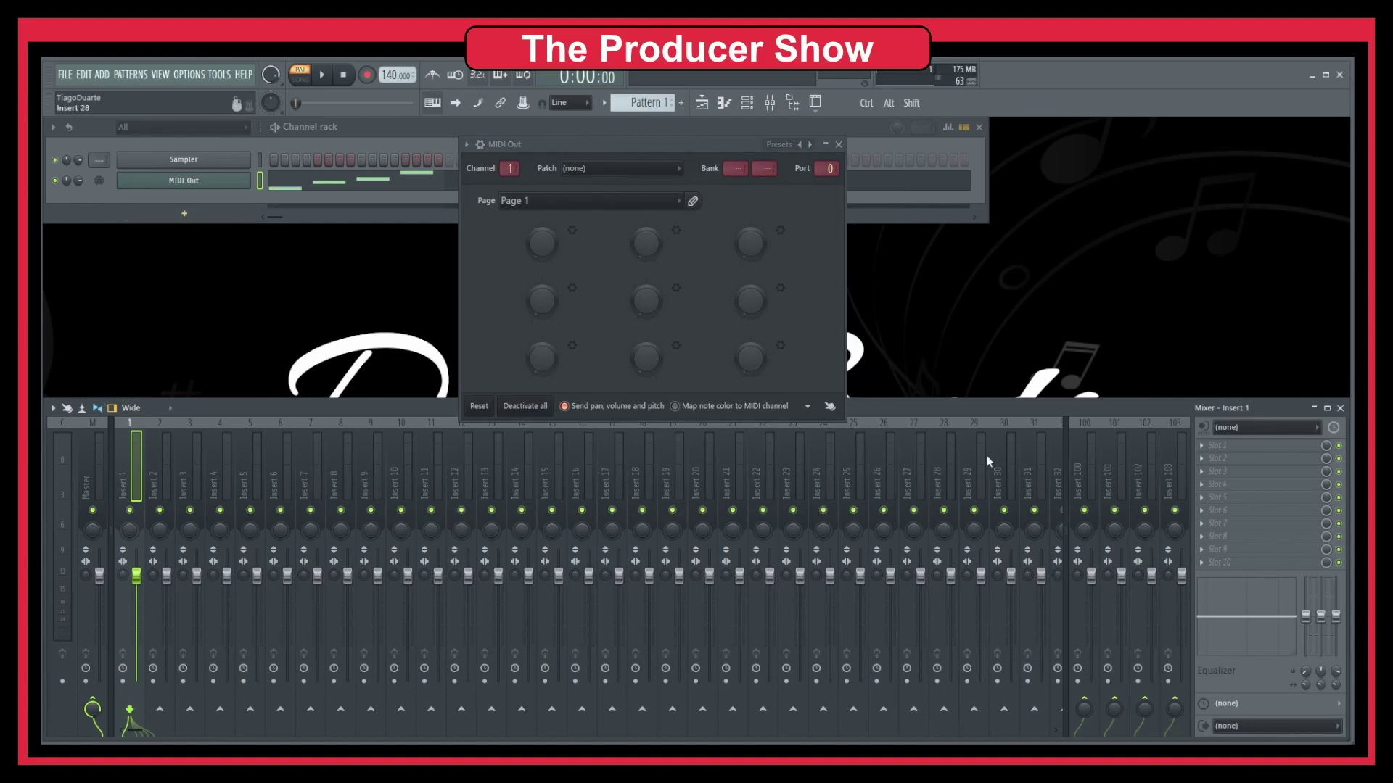
{"action": "left_click", "coordinate": [1245, 446]}
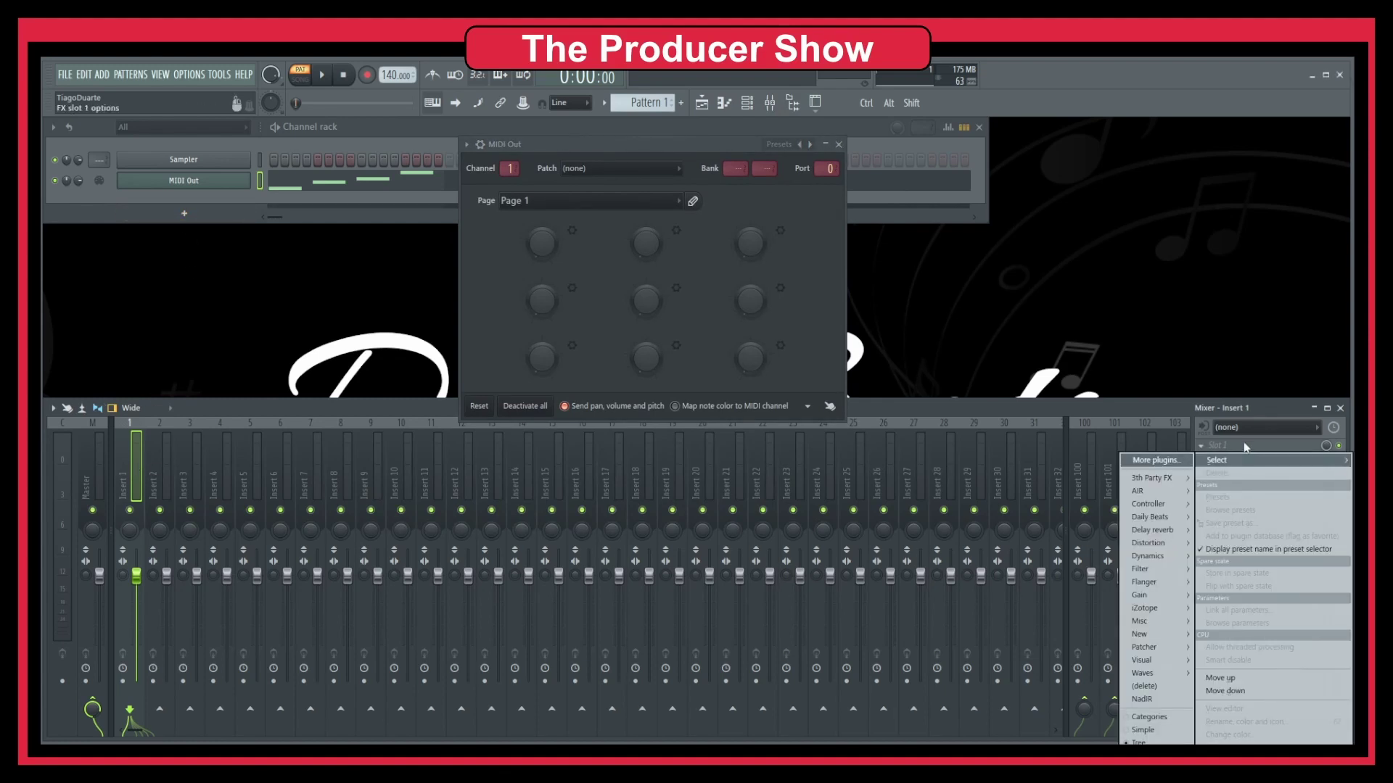
{"action": "mouse_move", "coordinate": [1137, 637]}
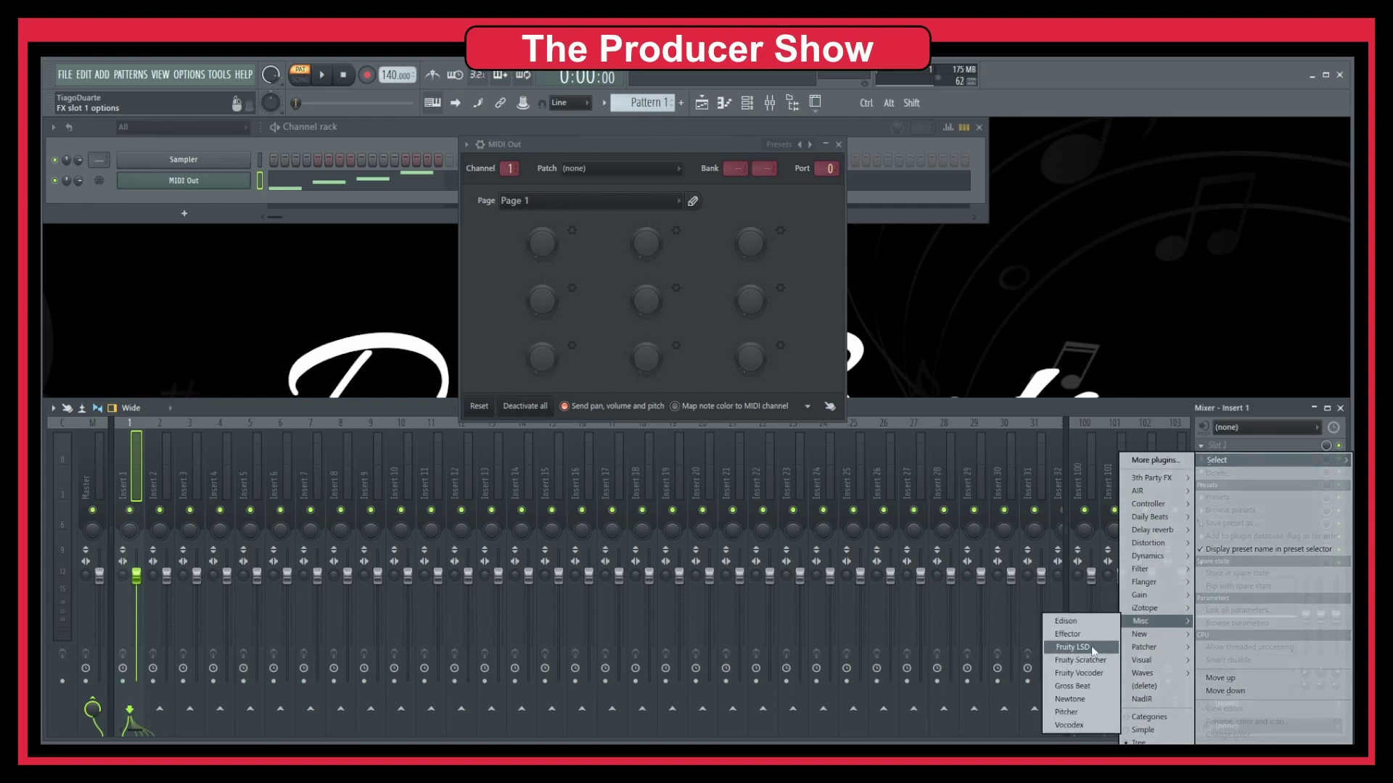
{"action": "left_click", "coordinate": [1088, 647]}
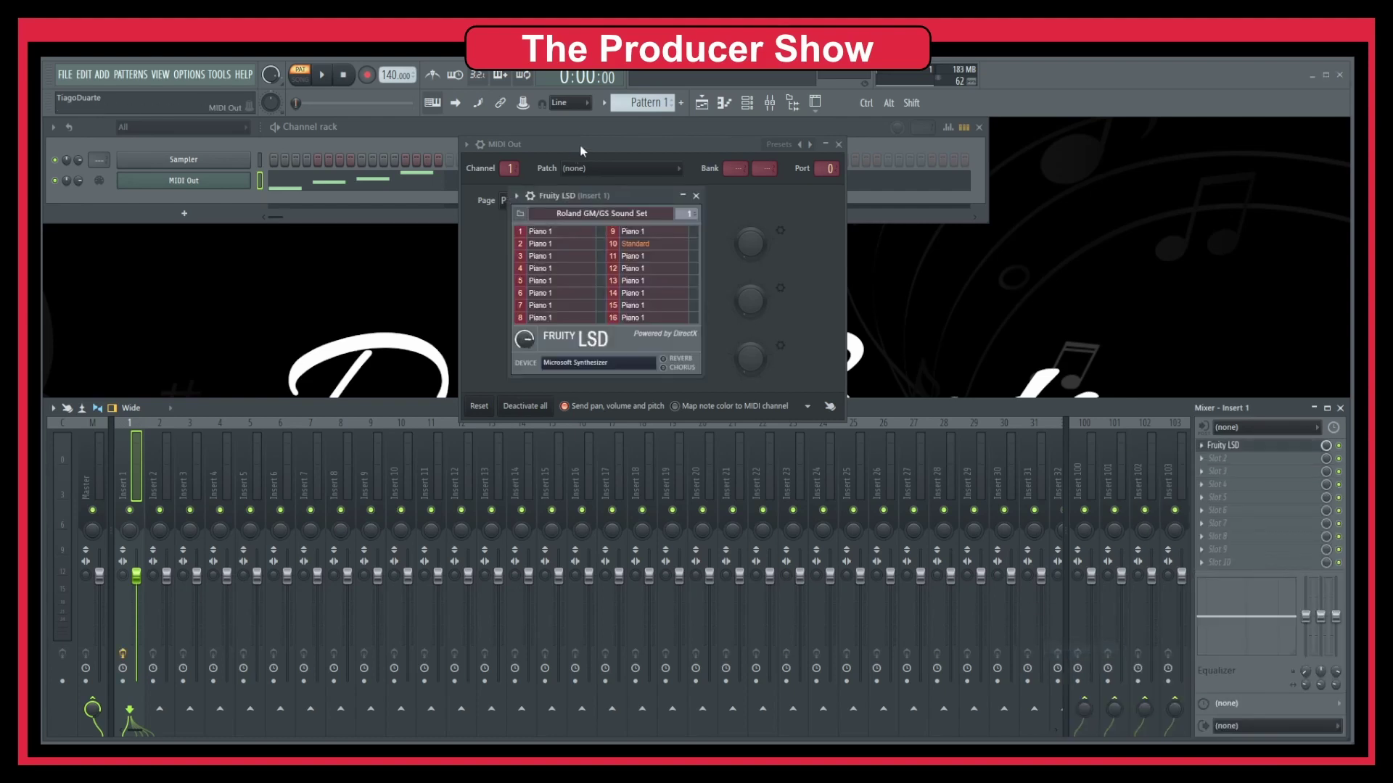
- Close the mixer and arrange the Fruity LSD and MIDI Out windows side by side
{"action": "left_click_drag", "start_coordinate": [580, 145], "coordinate": [922, 169]}
{"action": "left_click_drag", "start_coordinate": [598, 195], "coordinate": [420, 240]}
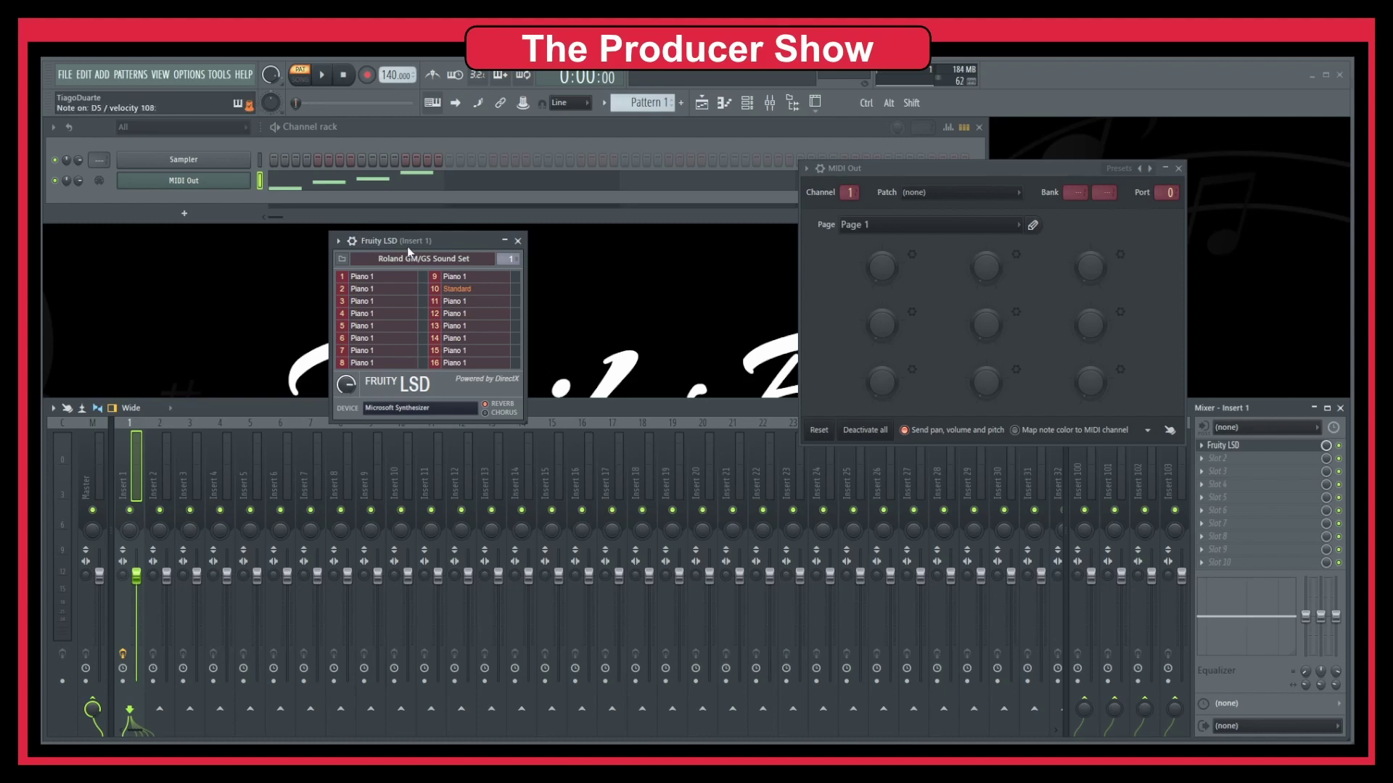
{"action": "left_click_drag", "start_coordinate": [408, 248], "coordinate": [363, 331]}
{"action": "left_click", "coordinate": [1340, 408]}
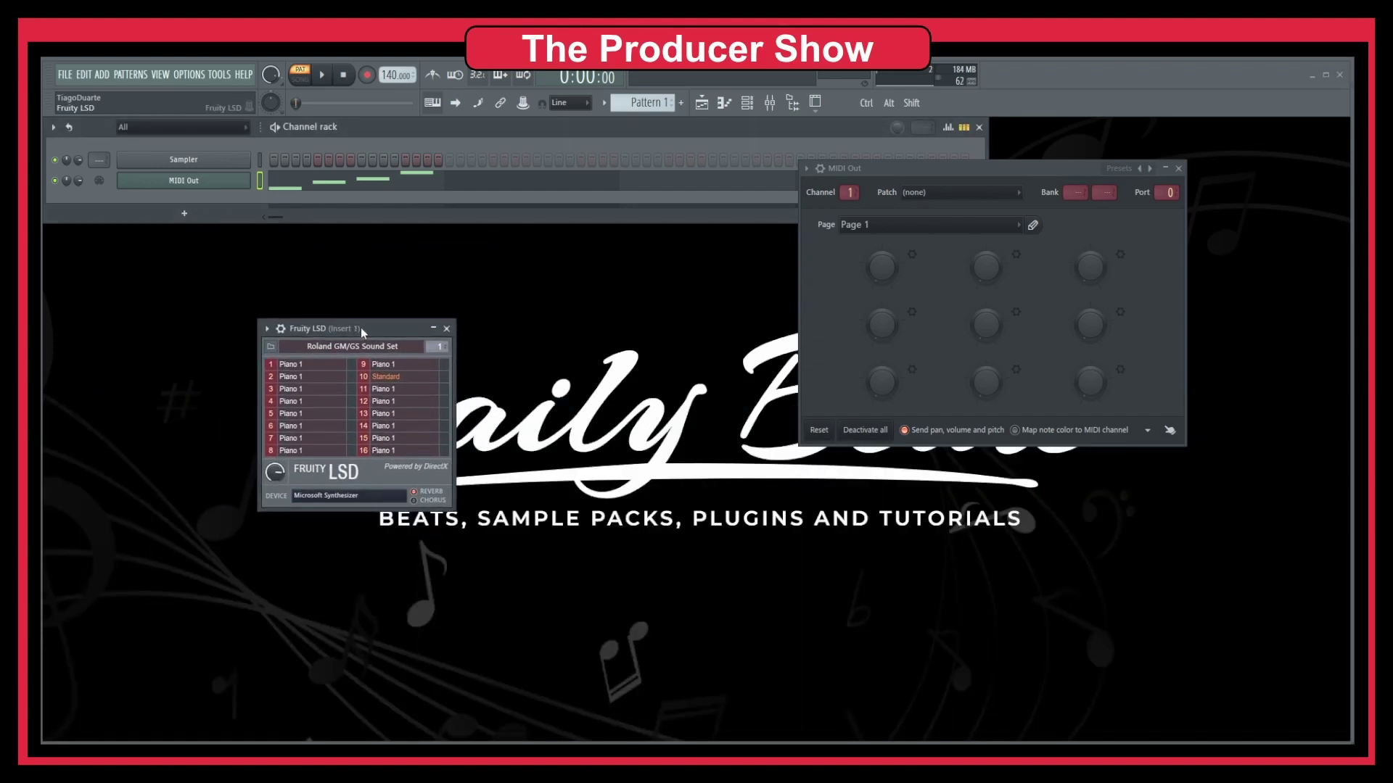
{"action": "left_click_drag", "start_coordinate": [979, 176], "coordinate": [750, 277]}
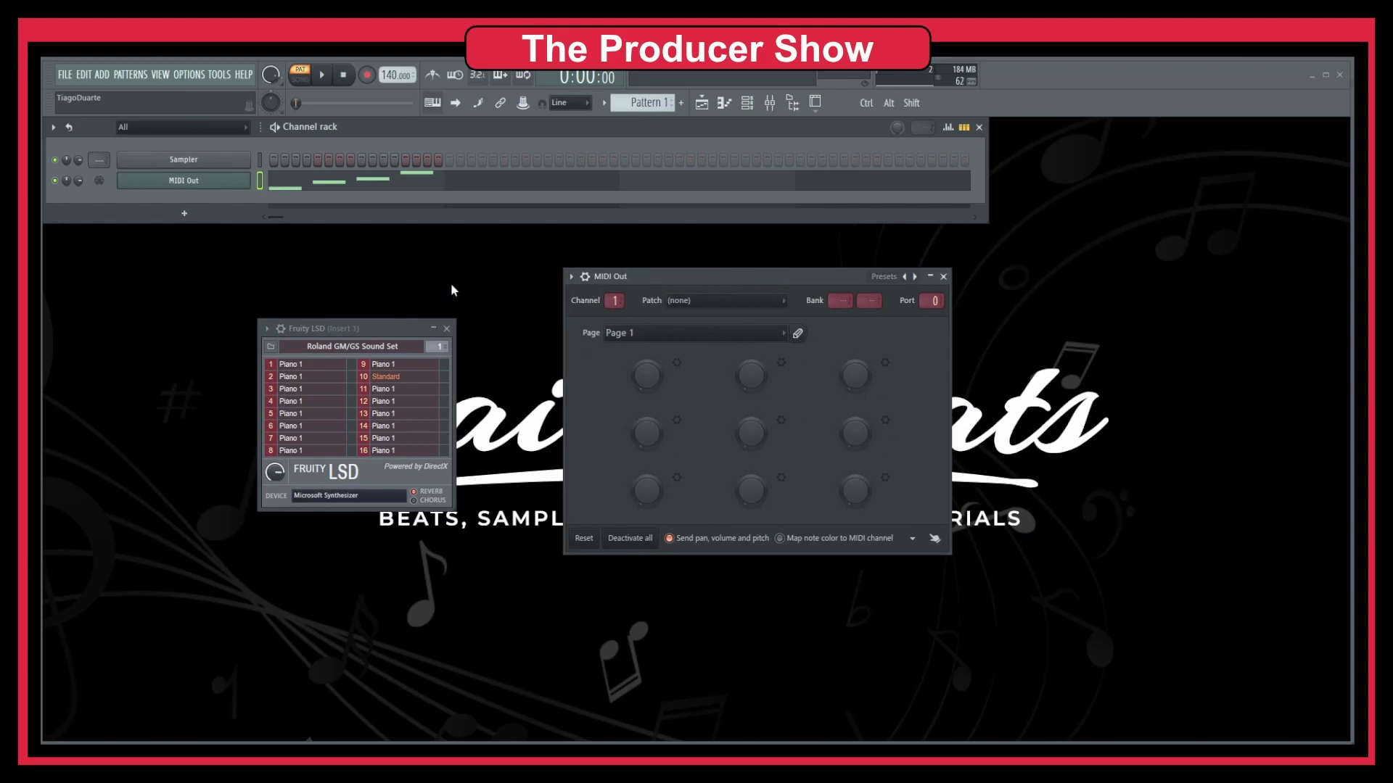
{"action": "left_click_drag", "start_coordinate": [389, 329], "coordinate": [456, 332]}
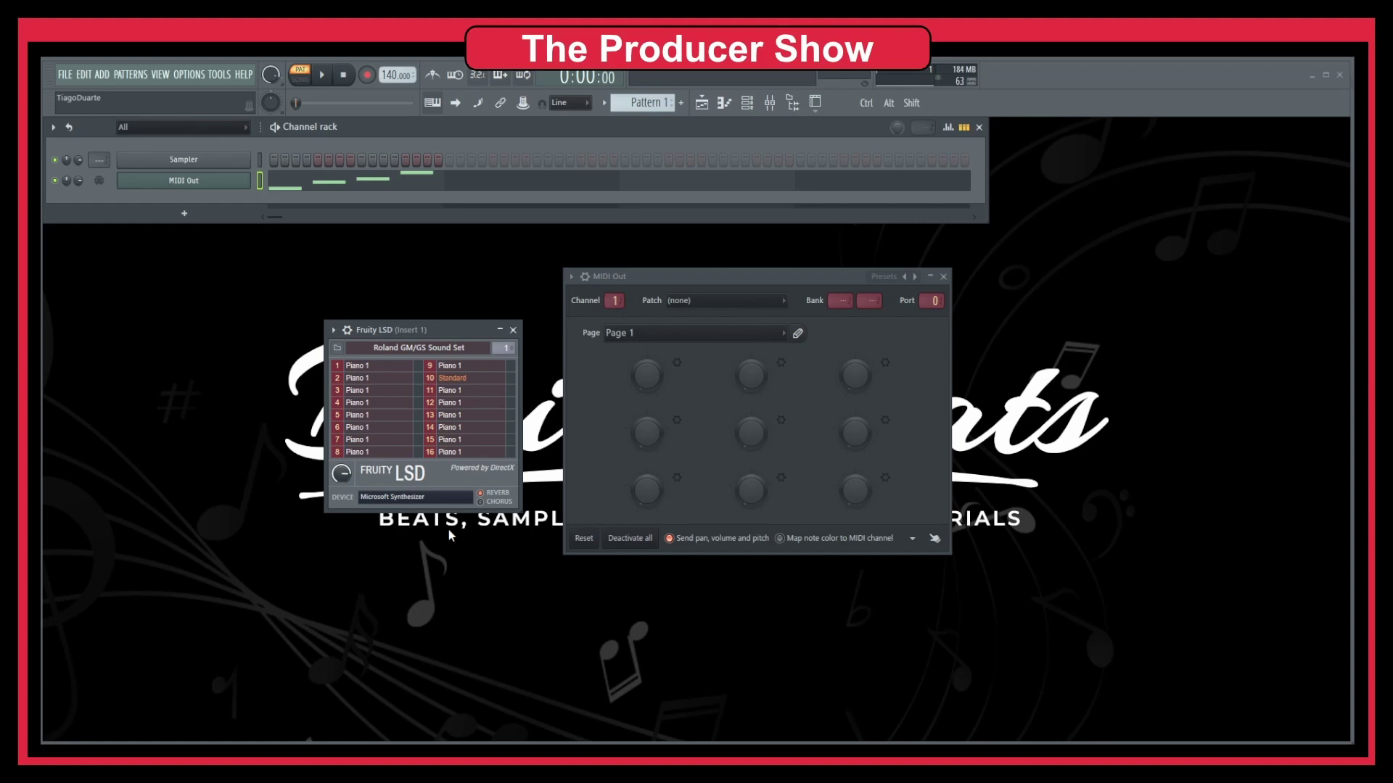
- Look through the melodic patches offered for channel 1 in Fruity LSD, then close the list
{"action": "left_click", "coordinate": [368, 370]}
{"action": "scroll", "coordinate": [718, 388], "scroll_direction": "down", "scroll_amount": 20}
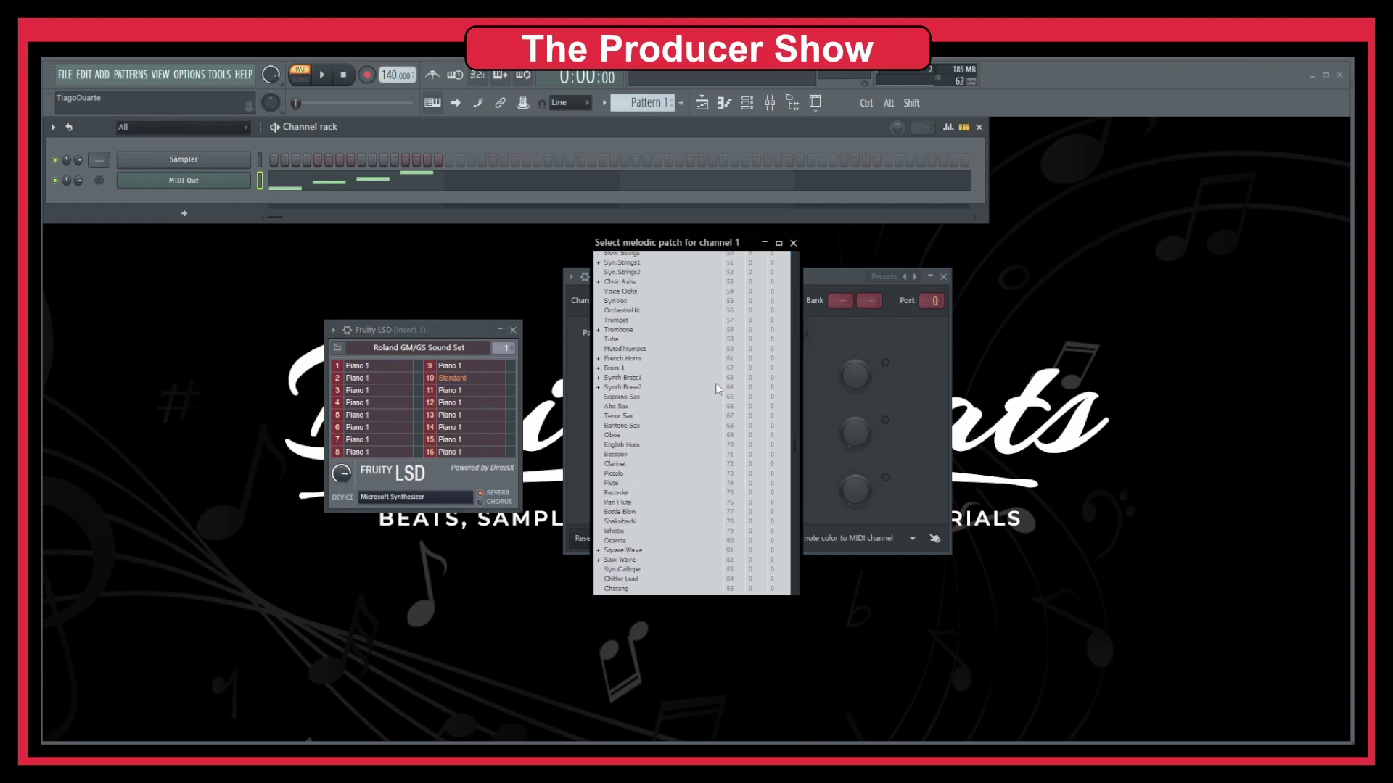
{"action": "scroll", "coordinate": [718, 388], "scroll_direction": "up", "scroll_amount": 5}
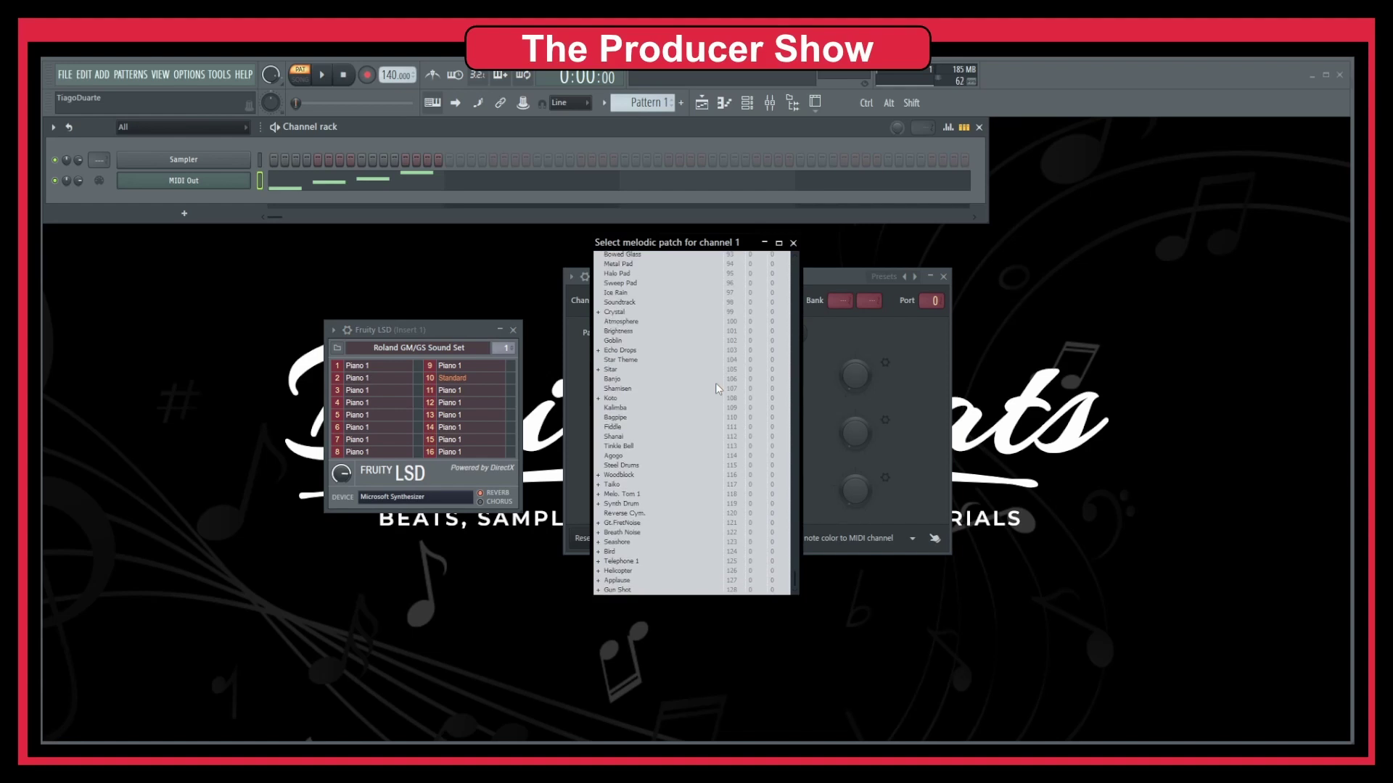
{"action": "scroll", "coordinate": [718, 388], "scroll_direction": "up", "scroll_amount": 20}
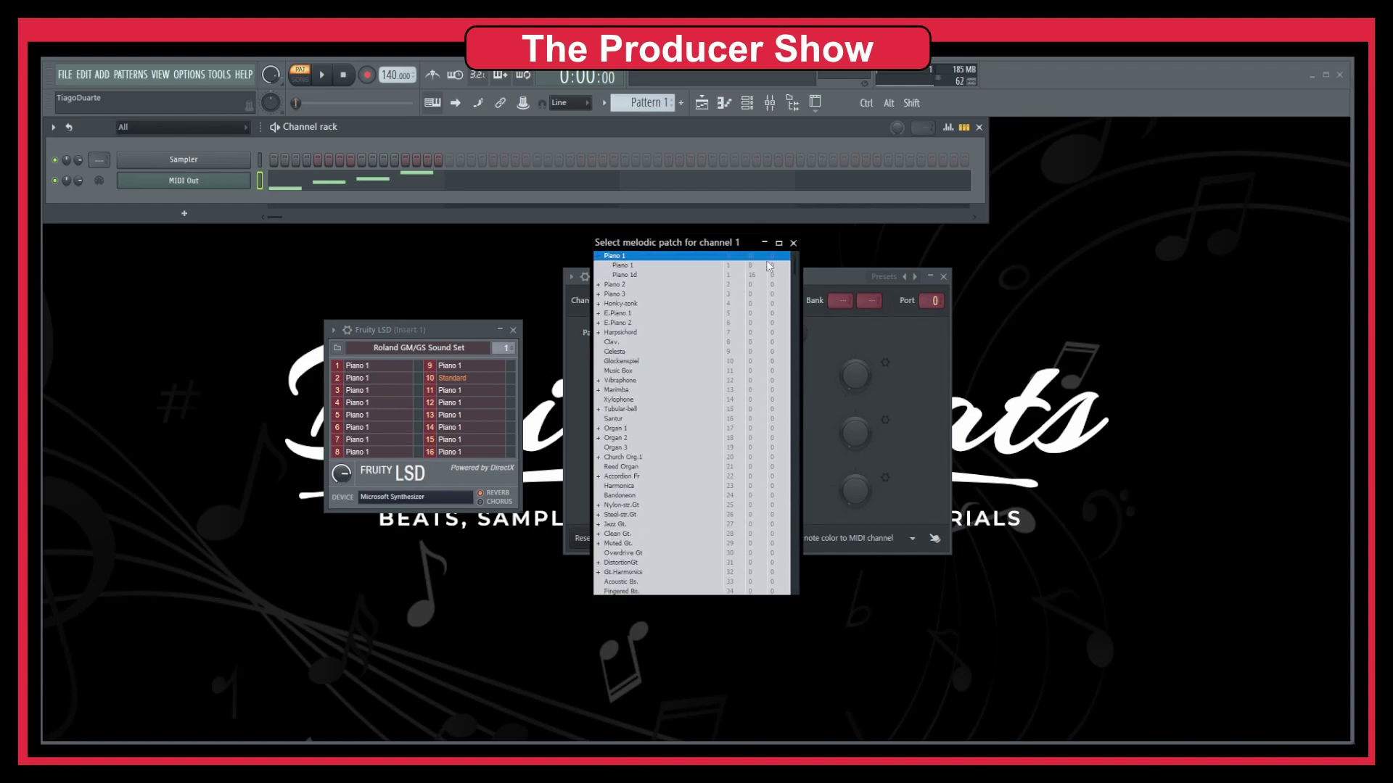
{"action": "left_click", "coordinate": [793, 243]}
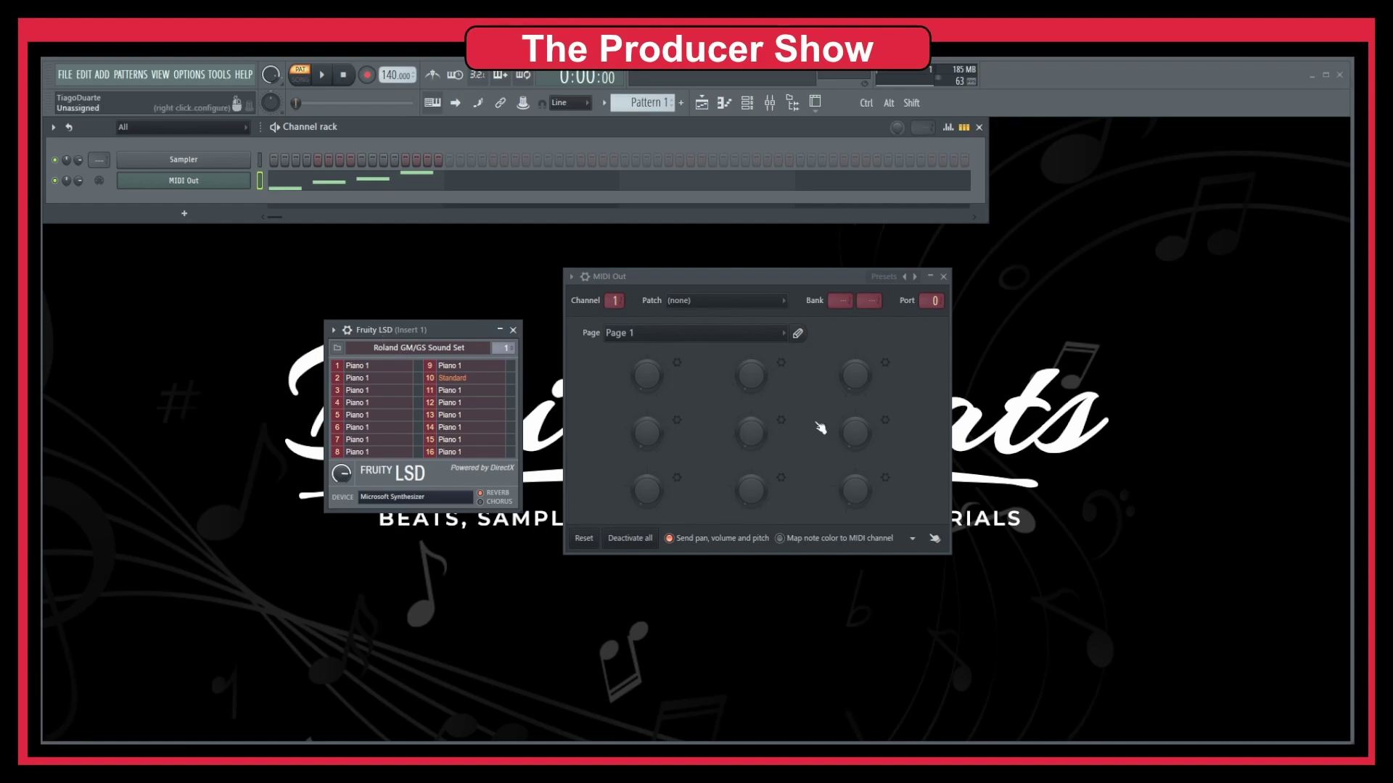
- Set the MIDI Out port to 1 and open the MIDI Out channel's piano roll
{"action": "left_click", "coordinate": [659, 279]}
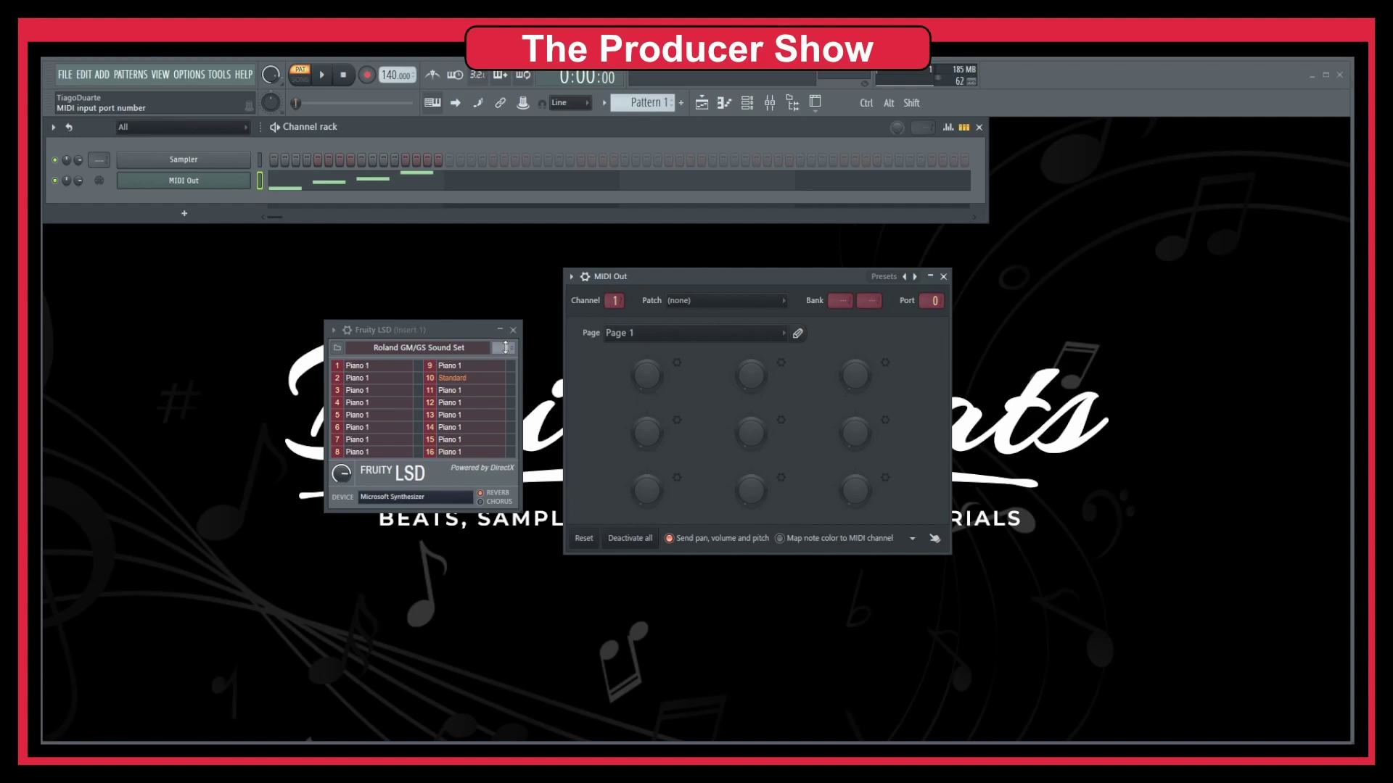
{"action": "left_click", "coordinate": [932, 300]}
{"action": "right_click", "coordinate": [222, 182]}
{"action": "left_click", "coordinate": [298, 185]}
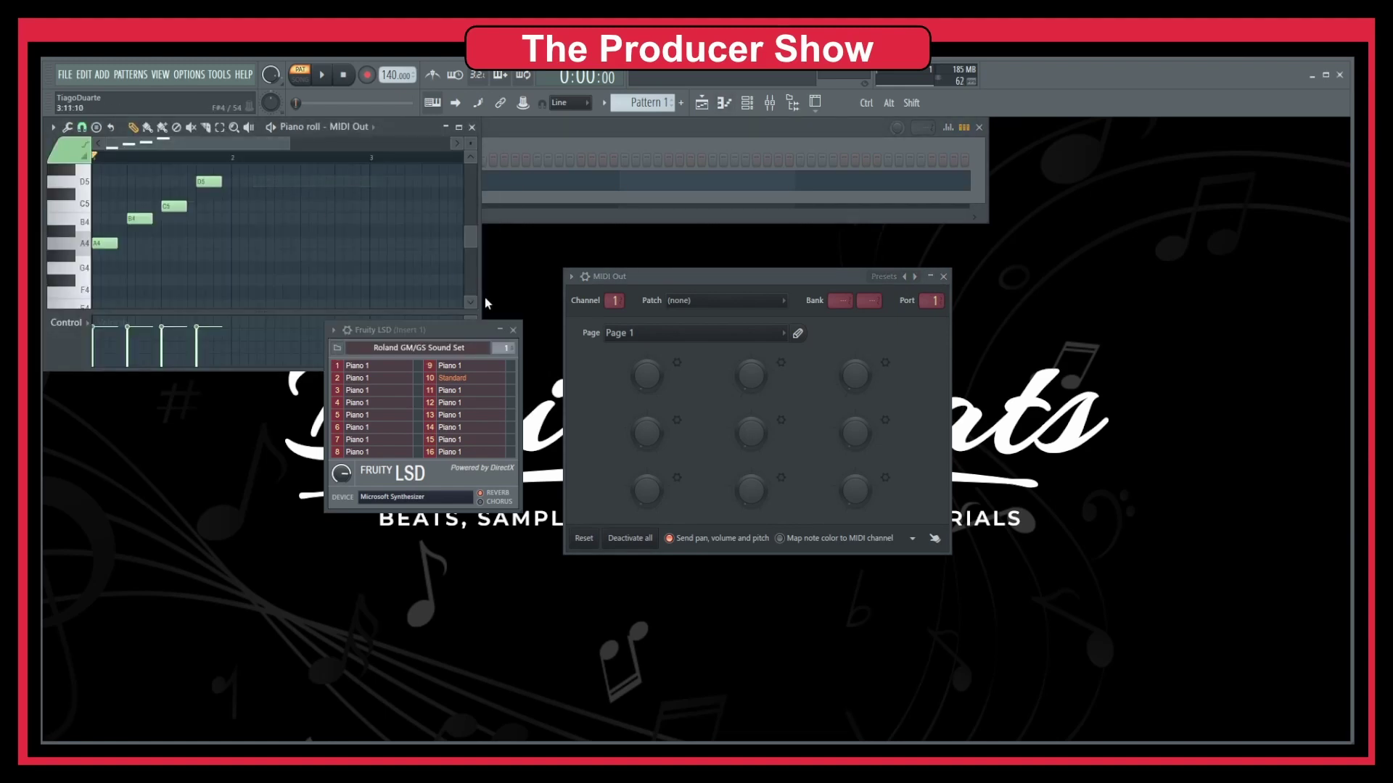
- Place the Fruity LSD and MIDI Out windows below the piano roll and widen the piano roll across the workspace
{"action": "left_click_drag", "start_coordinate": [447, 329], "coordinate": [390, 471]}
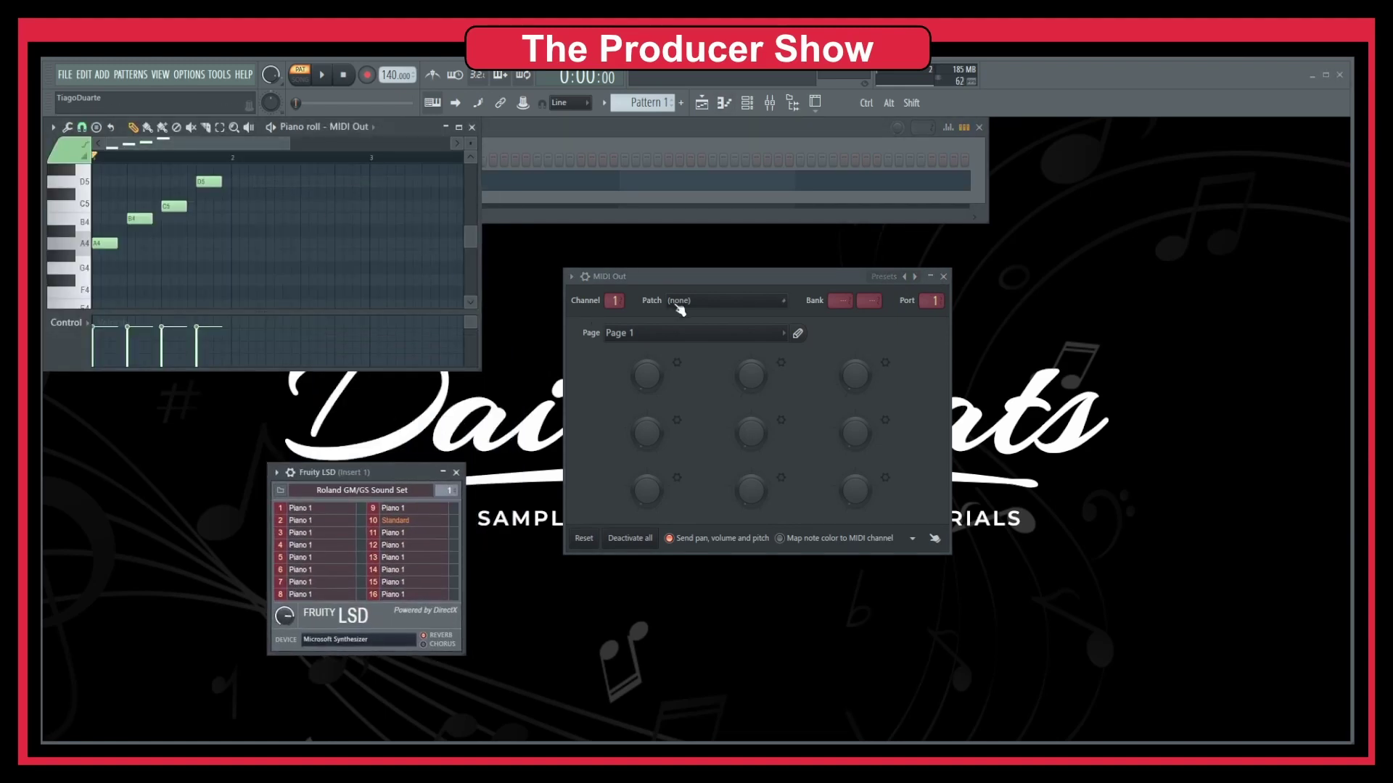
{"action": "left_click_drag", "start_coordinate": [682, 276], "coordinate": [709, 407]}
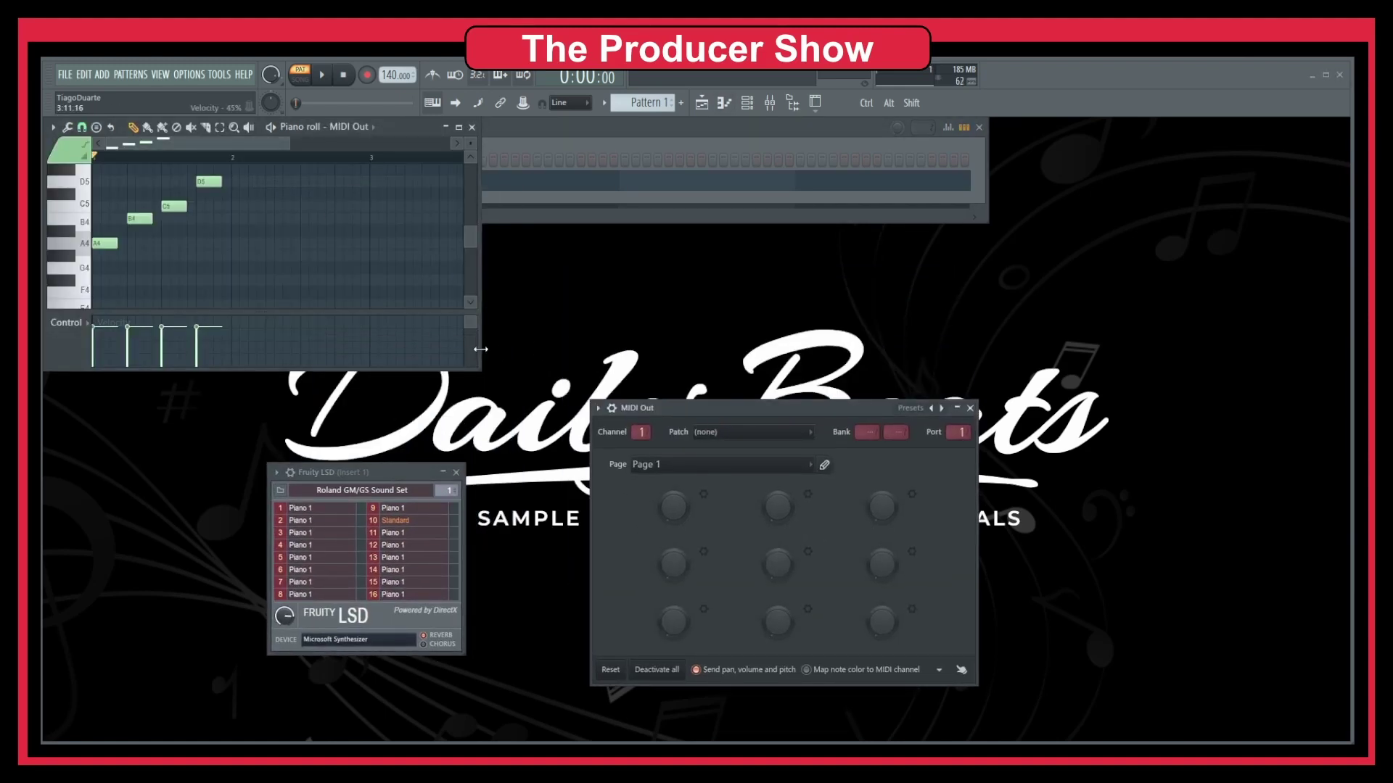
{"action": "left_click_drag", "start_coordinate": [481, 349], "coordinate": [1349, 349]}
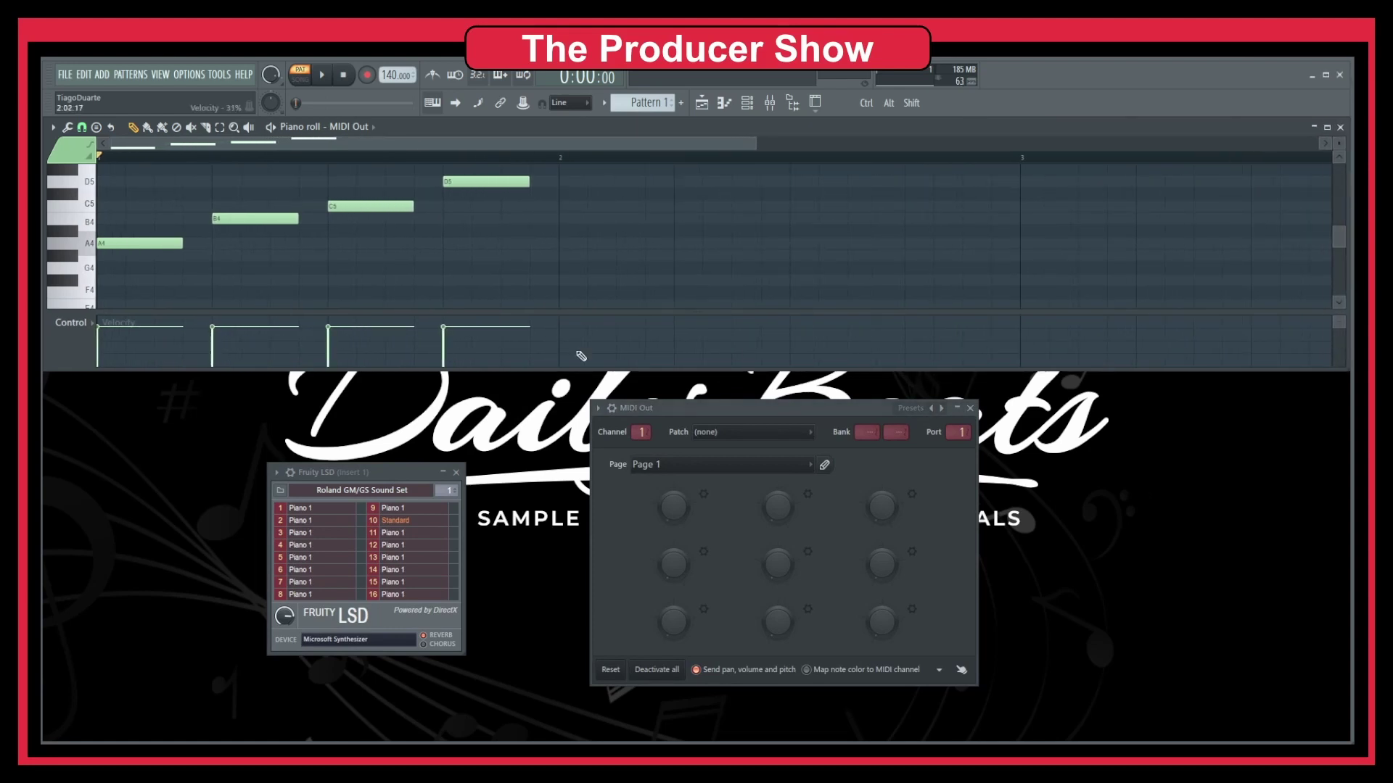
- Audition several notes on the piano roll keyboard to test the Fruity LSD sound
{"action": "left_click", "coordinate": [88, 247]}
{"action": "left_click", "coordinate": [87, 222]}
{"action": "left_click", "coordinate": [88, 185]}
{"action": "left_click", "coordinate": [88, 243]}
{"action": "left_click", "coordinate": [89, 279]}
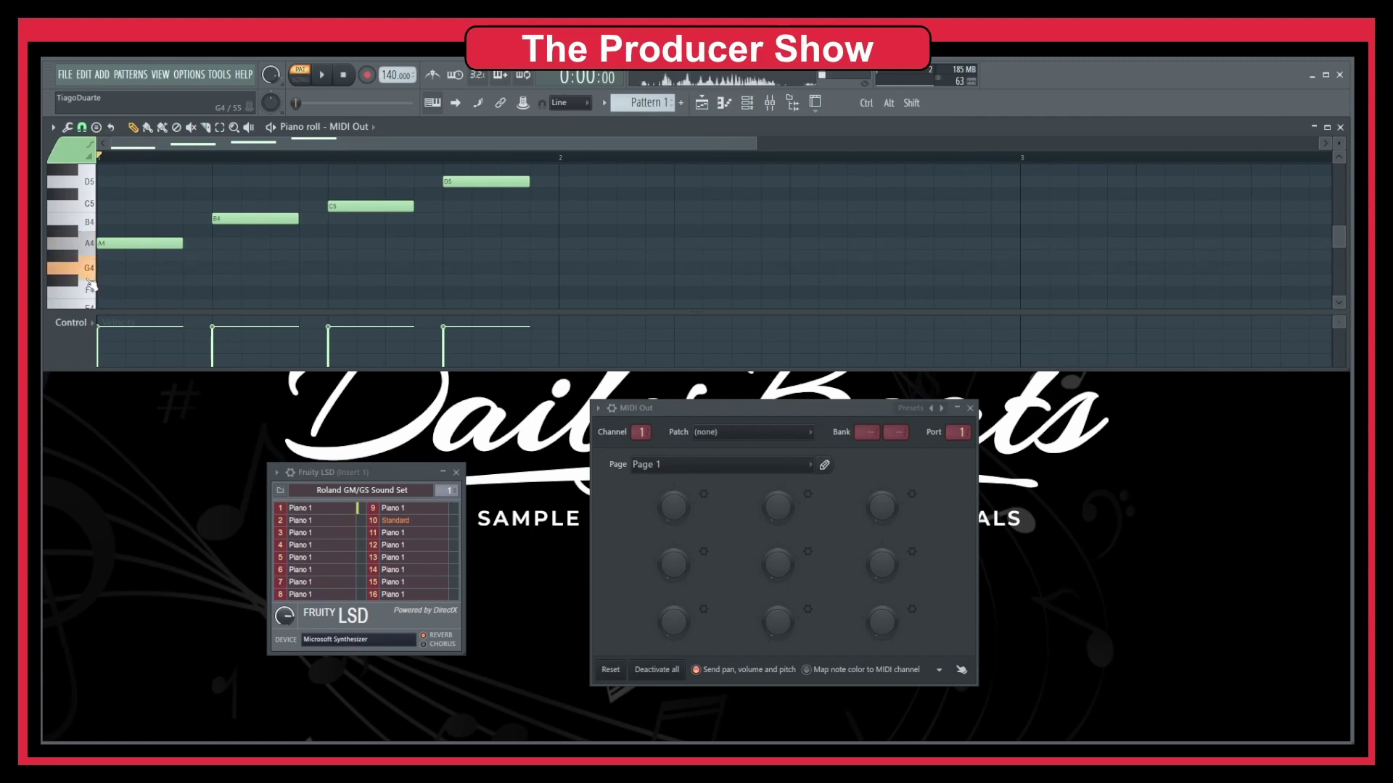
{"action": "left_click", "coordinate": [90, 268]}
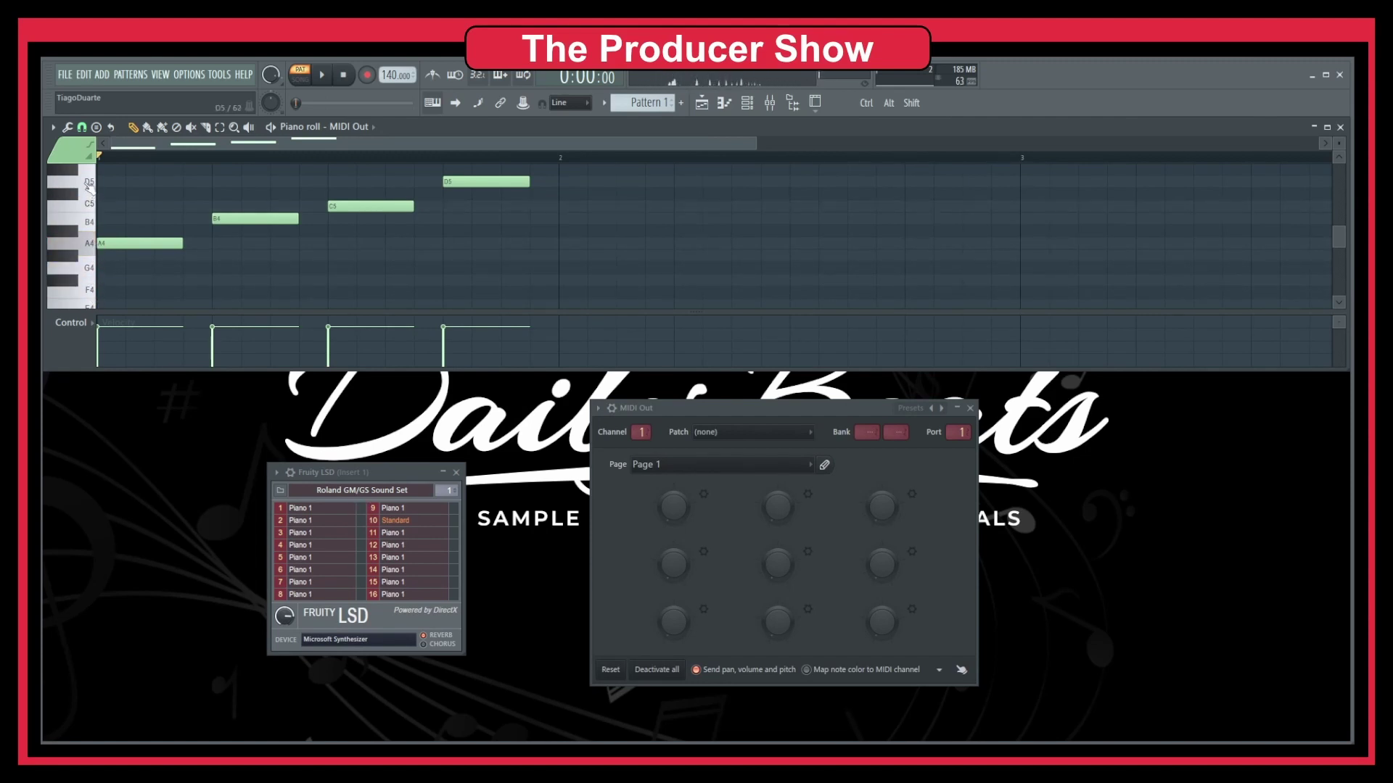
- Play the pattern, try MIDI Out ports 0 and 2 against Fruity LSD's port, and stop playback
{"action": "left_click", "coordinate": [323, 76]}
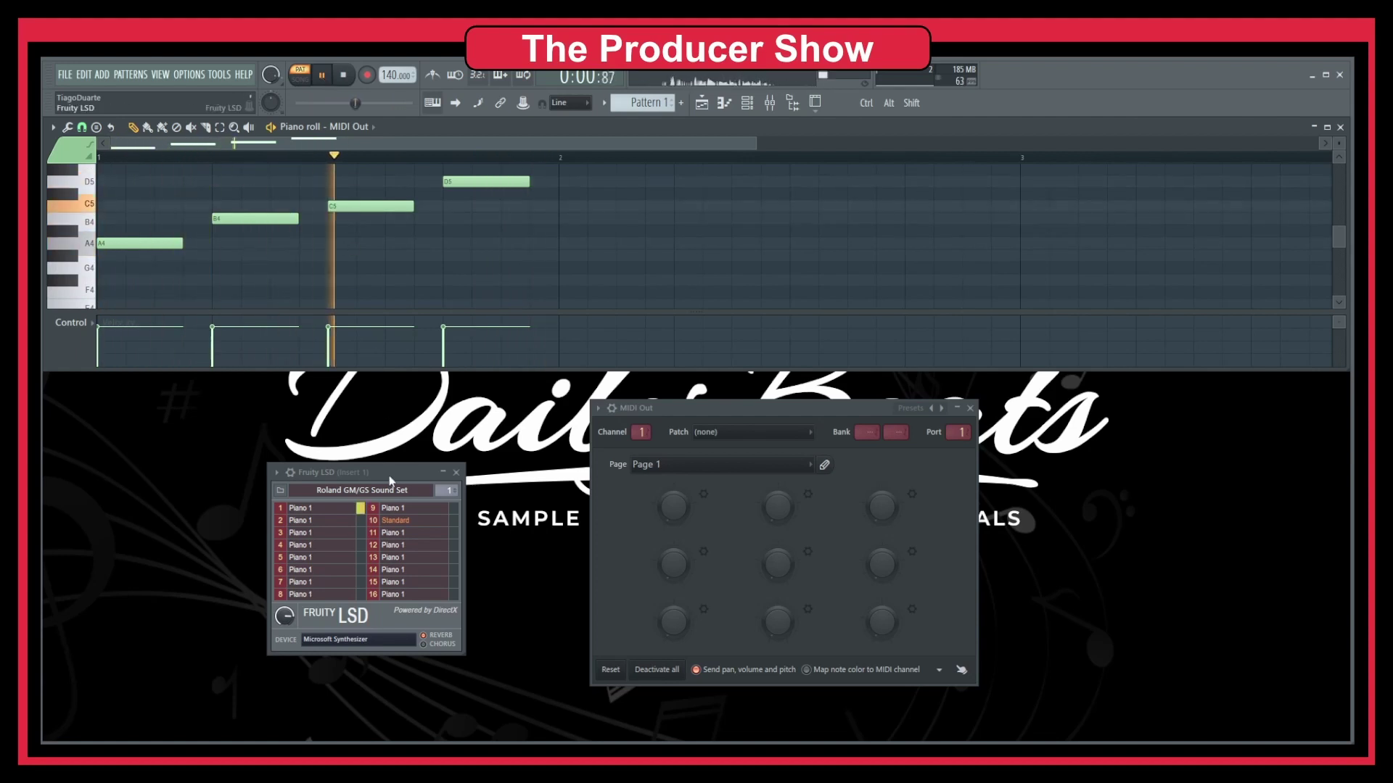
{"action": "left_click_drag", "start_coordinate": [390, 480], "coordinate": [410, 445]}
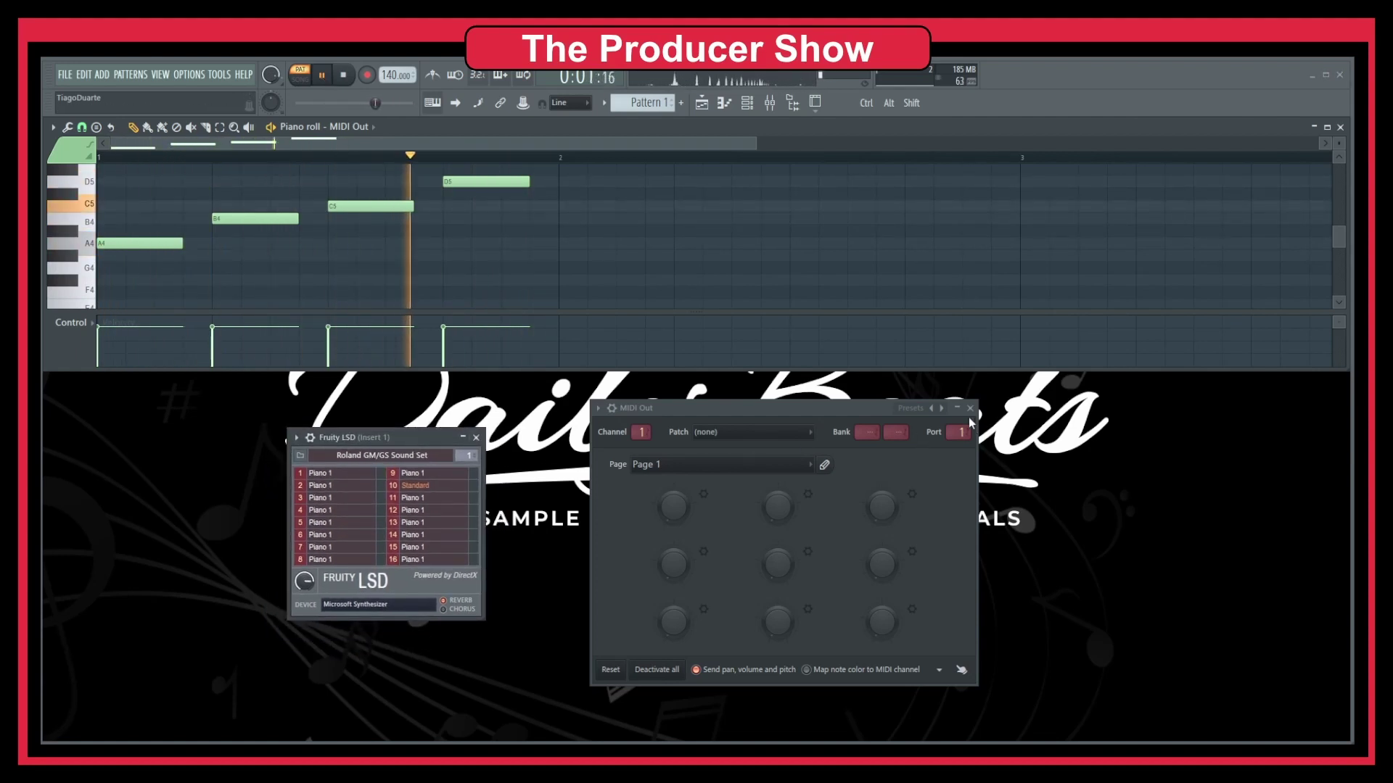
{"action": "left_click_drag", "start_coordinate": [961, 432], "coordinate": [936, 482]}
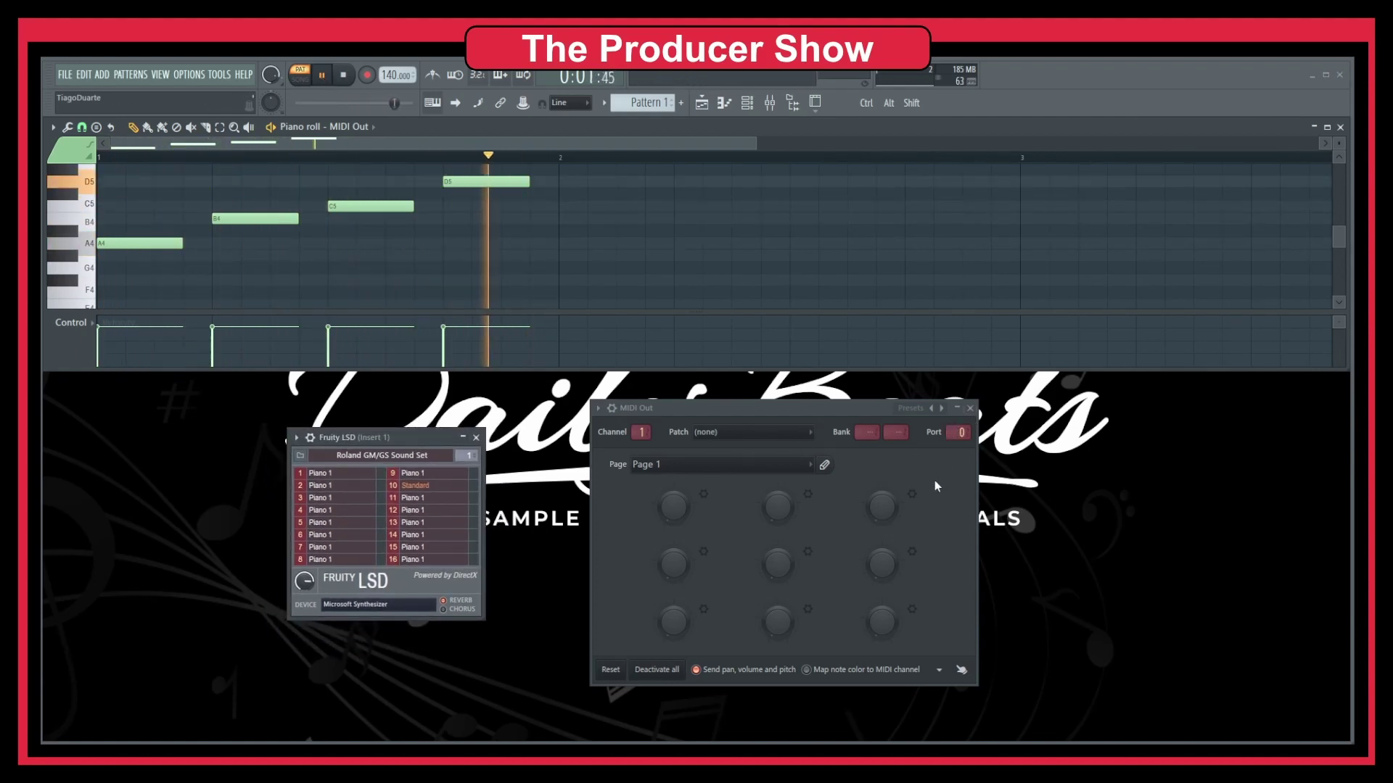
{"action": "scroll", "coordinate": [949, 437], "scroll_direction": "up", "scroll_amount": 2}
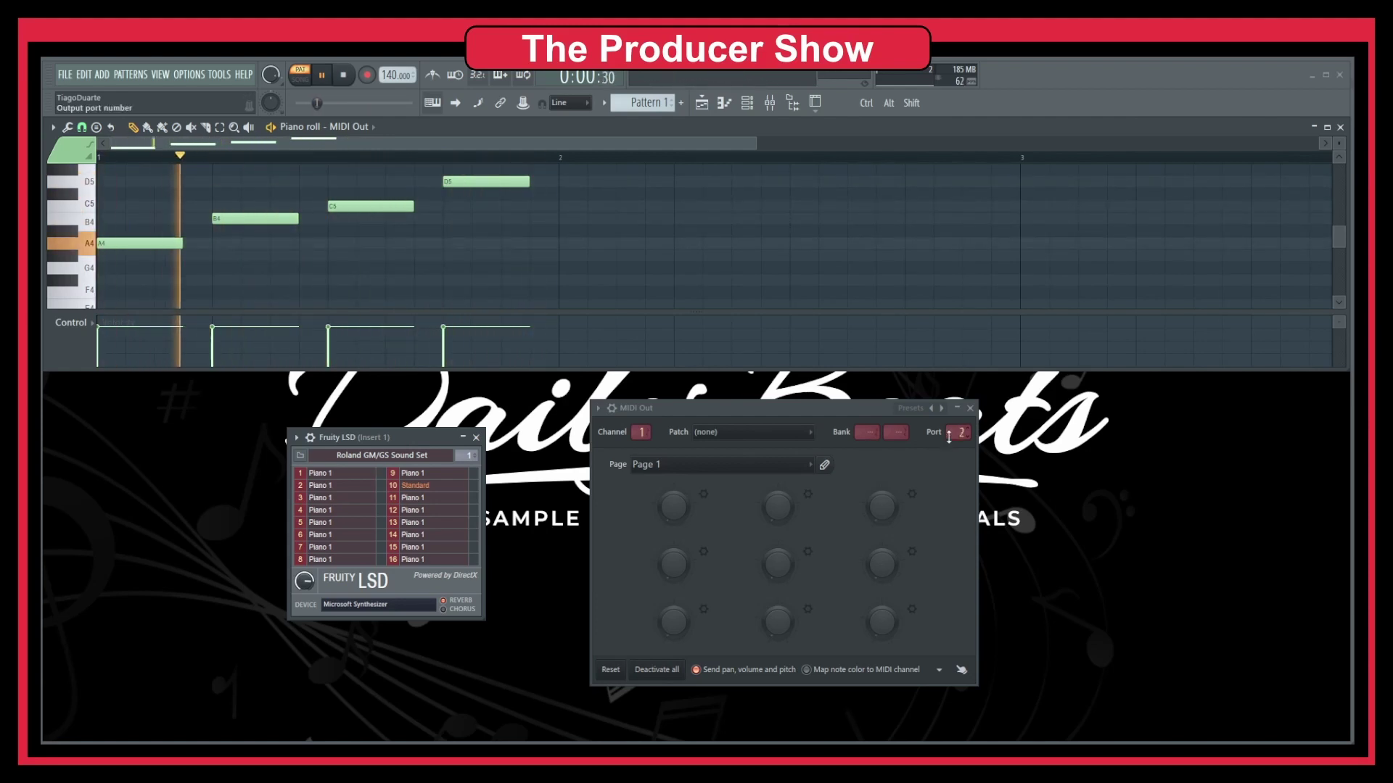
{"action": "key", "text": "space"}
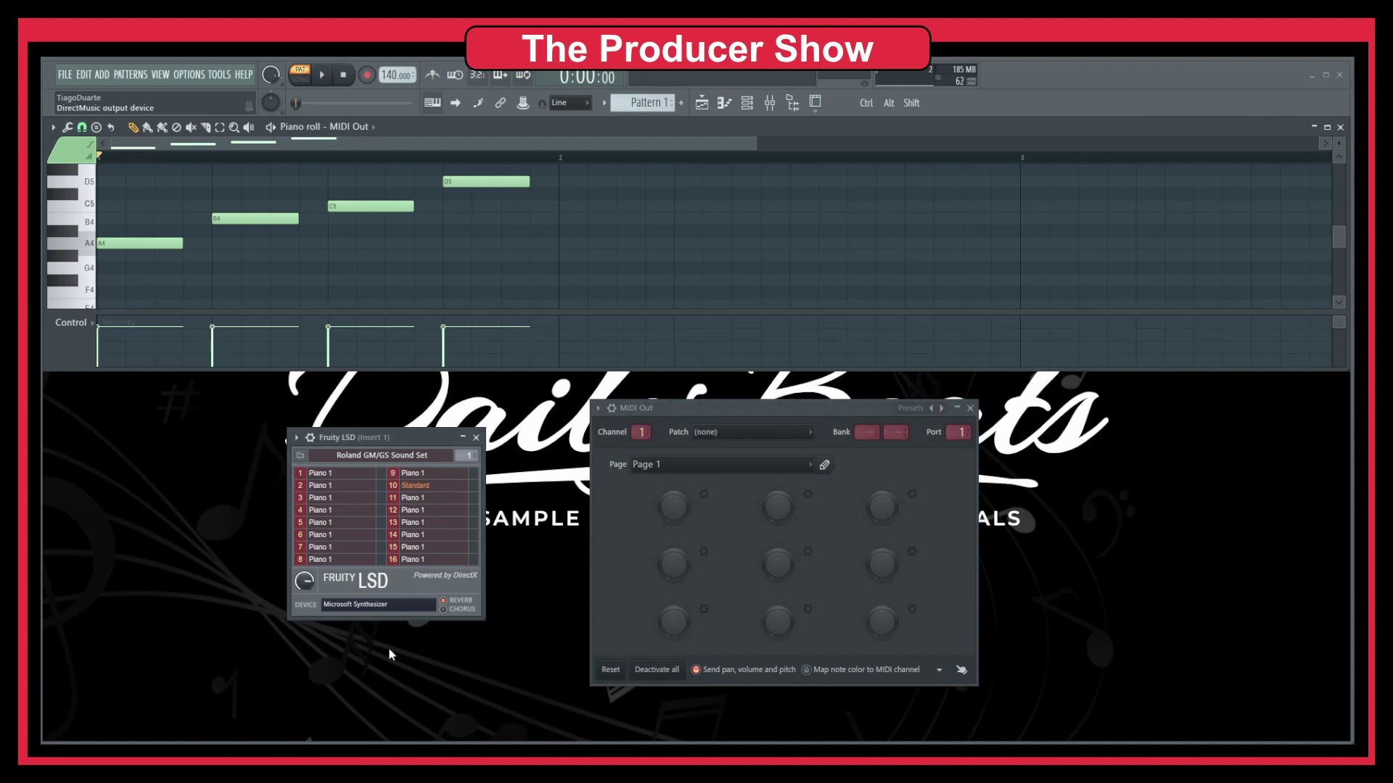
- Try the Piano 1 and Piano 1d patches on Fruity LSD channel 1 while the pattern plays
{"action": "left_click", "coordinate": [341, 474]}
{"action": "left_click", "coordinate": [622, 275]}
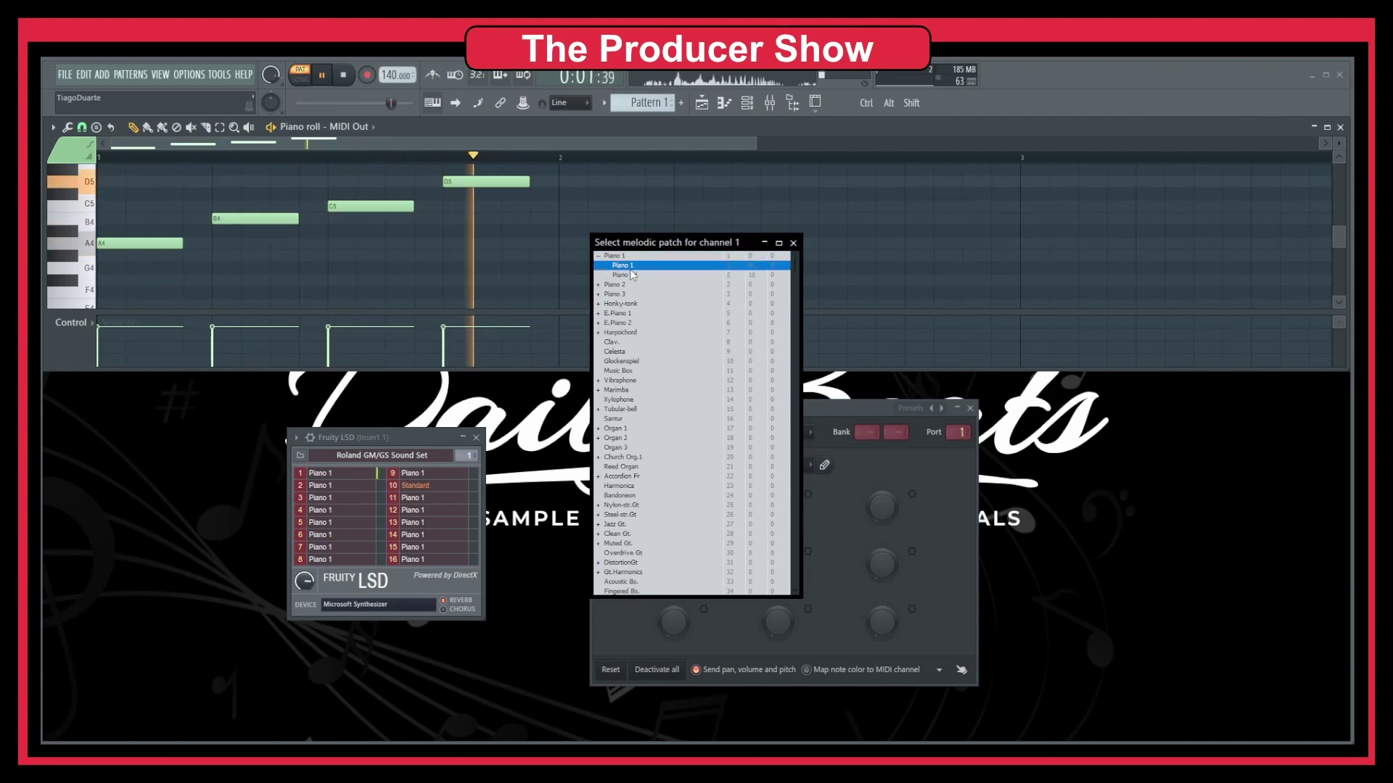
{"action": "double_click", "coordinate": [621, 266]}
{"action": "left_click", "coordinate": [367, 487]}
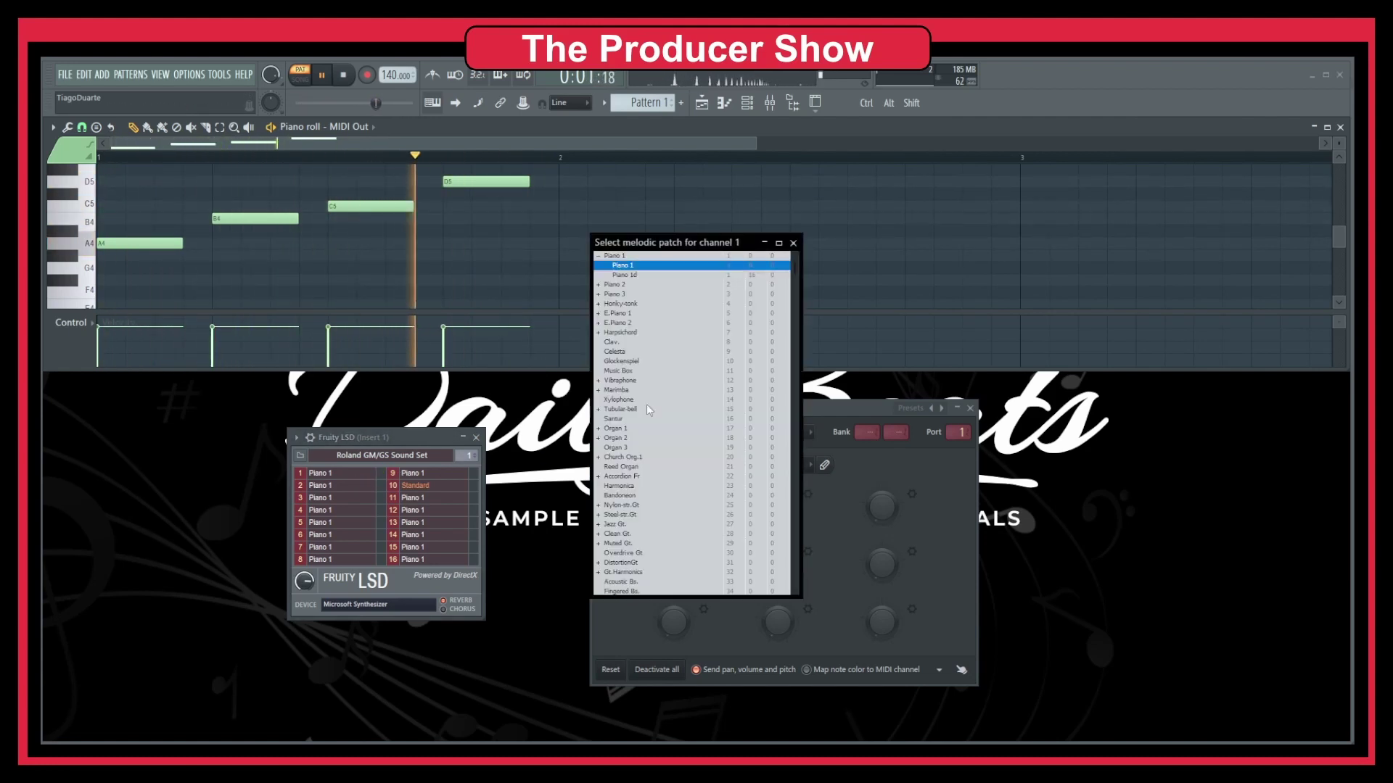
{"action": "double_click", "coordinate": [638, 287]}
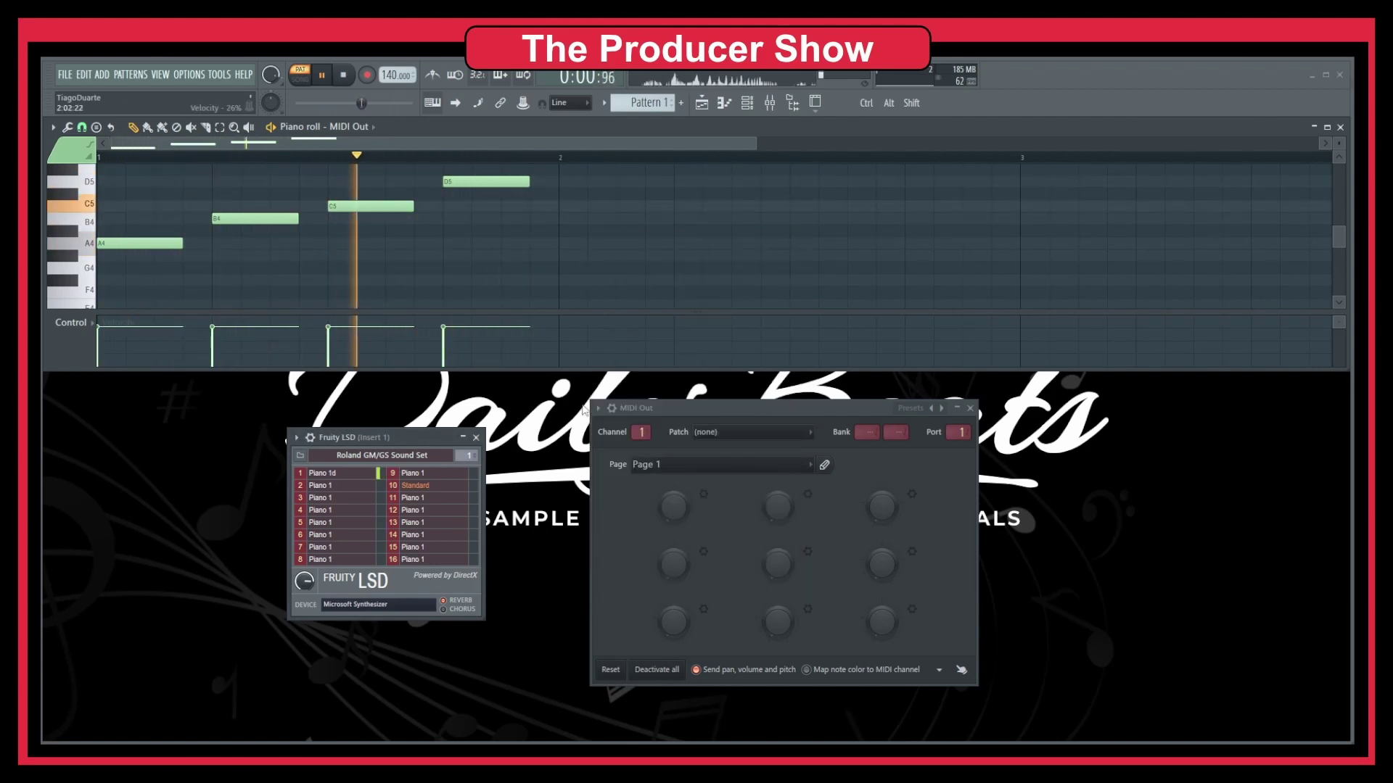
- Change the Fruity LSD channel 1 patch to Honky-tonk
{"action": "left_click", "coordinate": [351, 475]}
{"action": "left_click", "coordinate": [652, 303]}
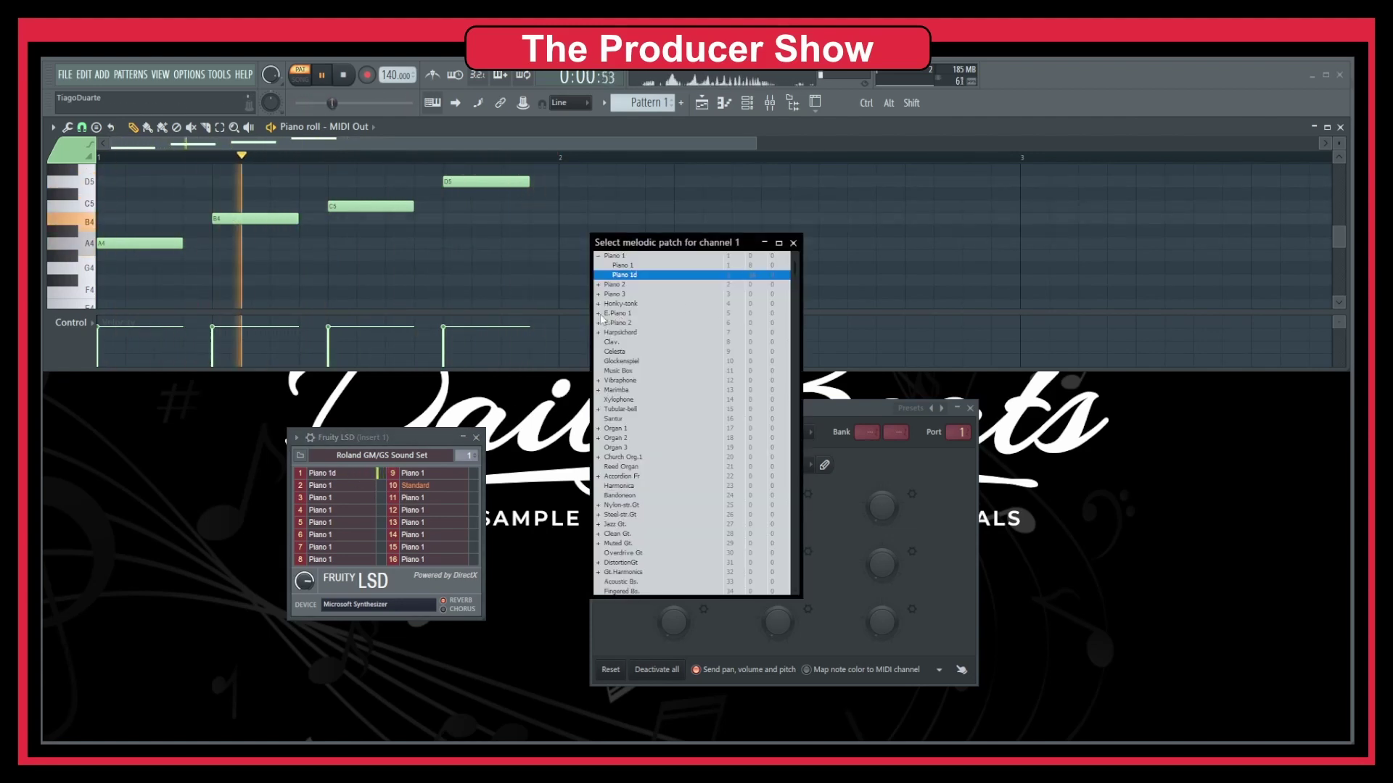
{"action": "left_click", "coordinate": [627, 314]}
{"action": "double_click", "coordinate": [627, 314]}
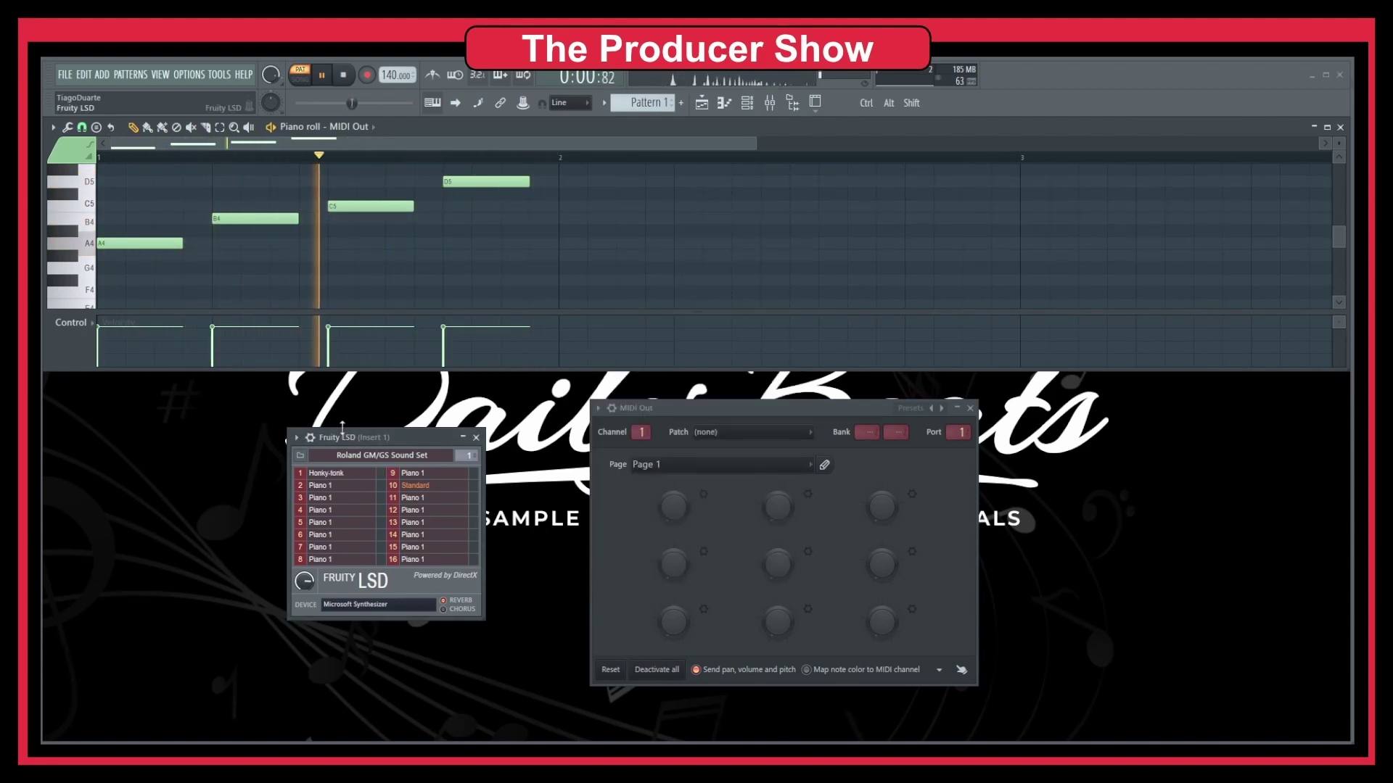
- Audition the Detuned EP 1 patch on Fruity LSD channel 1, then assign E.Piano 1v to it
{"action": "left_click", "coordinate": [360, 480]}
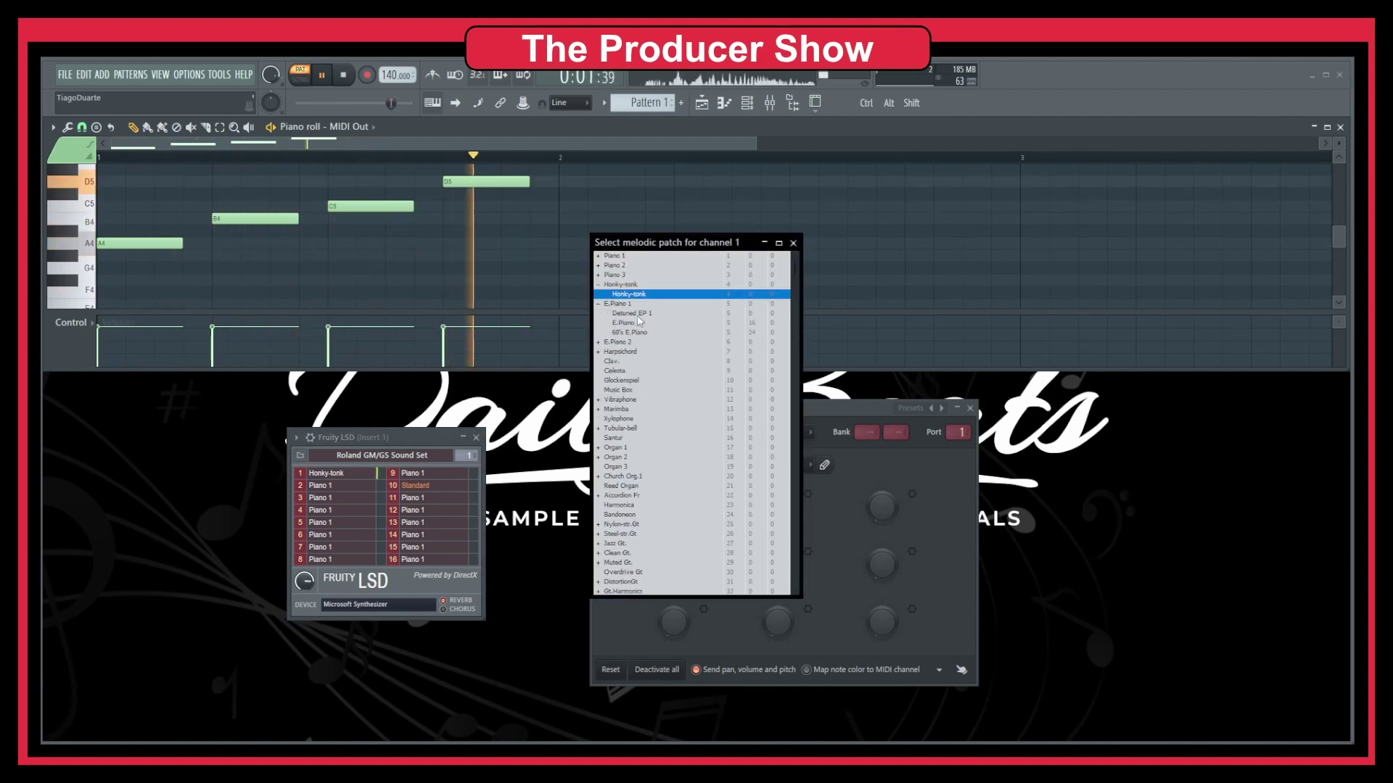
{"action": "double_click", "coordinate": [632, 313]}
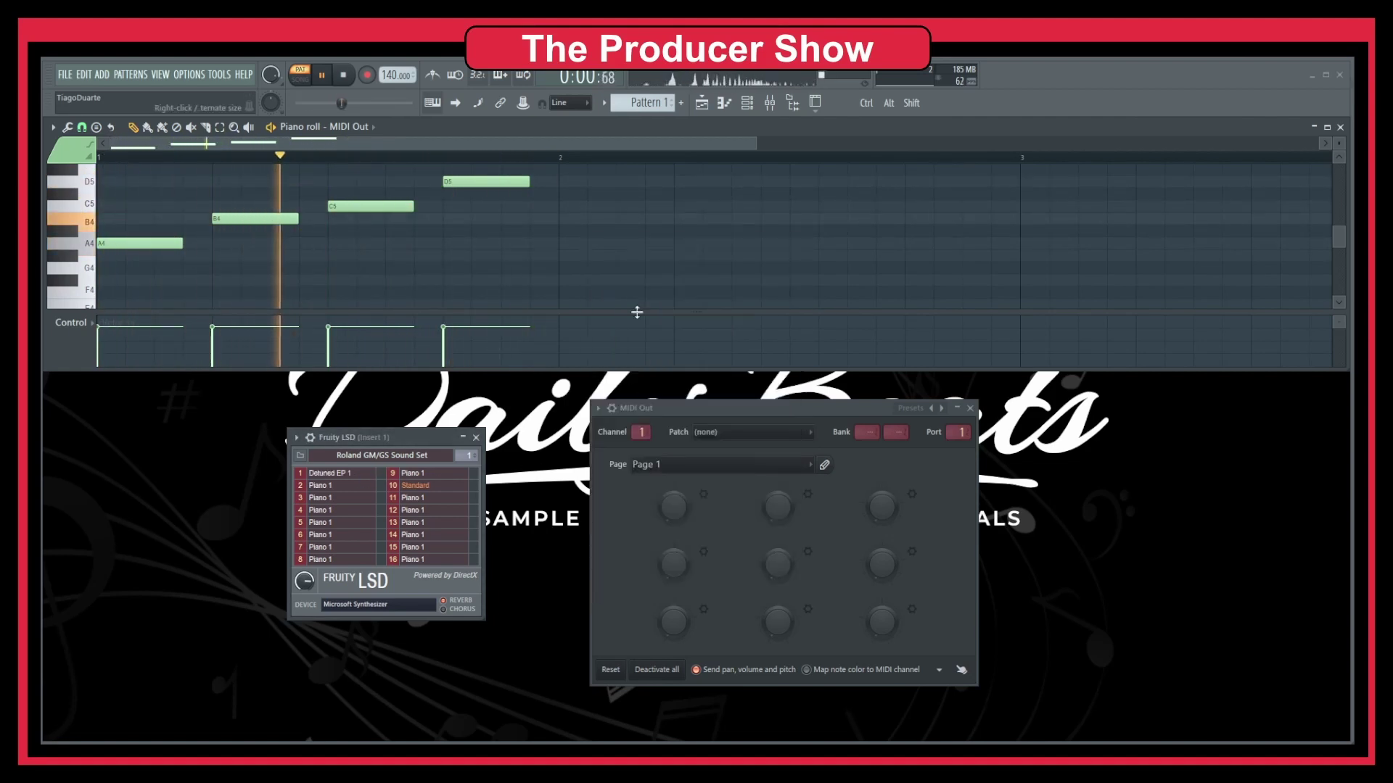
{"action": "left_click", "coordinate": [360, 475]}
{"action": "double_click", "coordinate": [628, 314]}
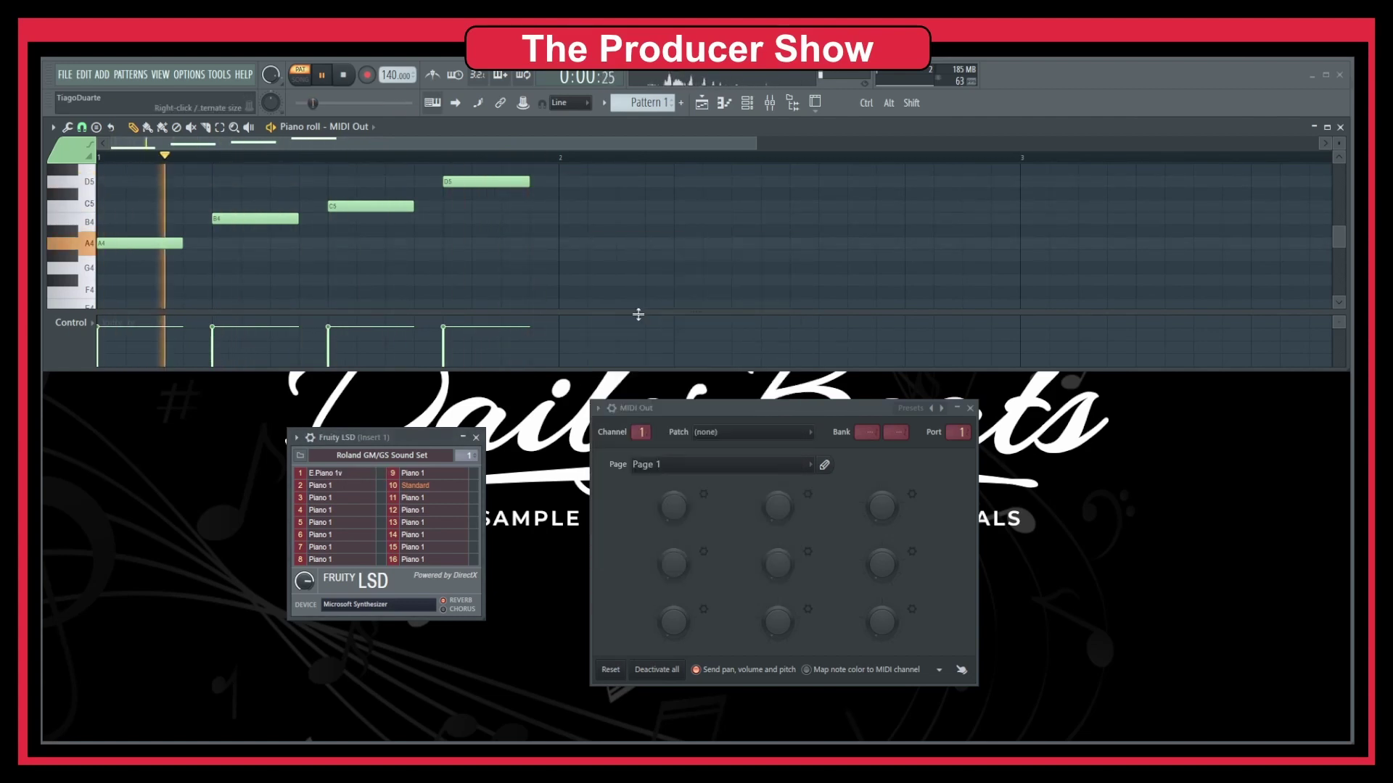
- Audition the 60's E.Piano and Coupled Hps. patches on Fruity LSD channel 1 while the pattern plays
{"action": "left_click", "coordinate": [355, 478]}
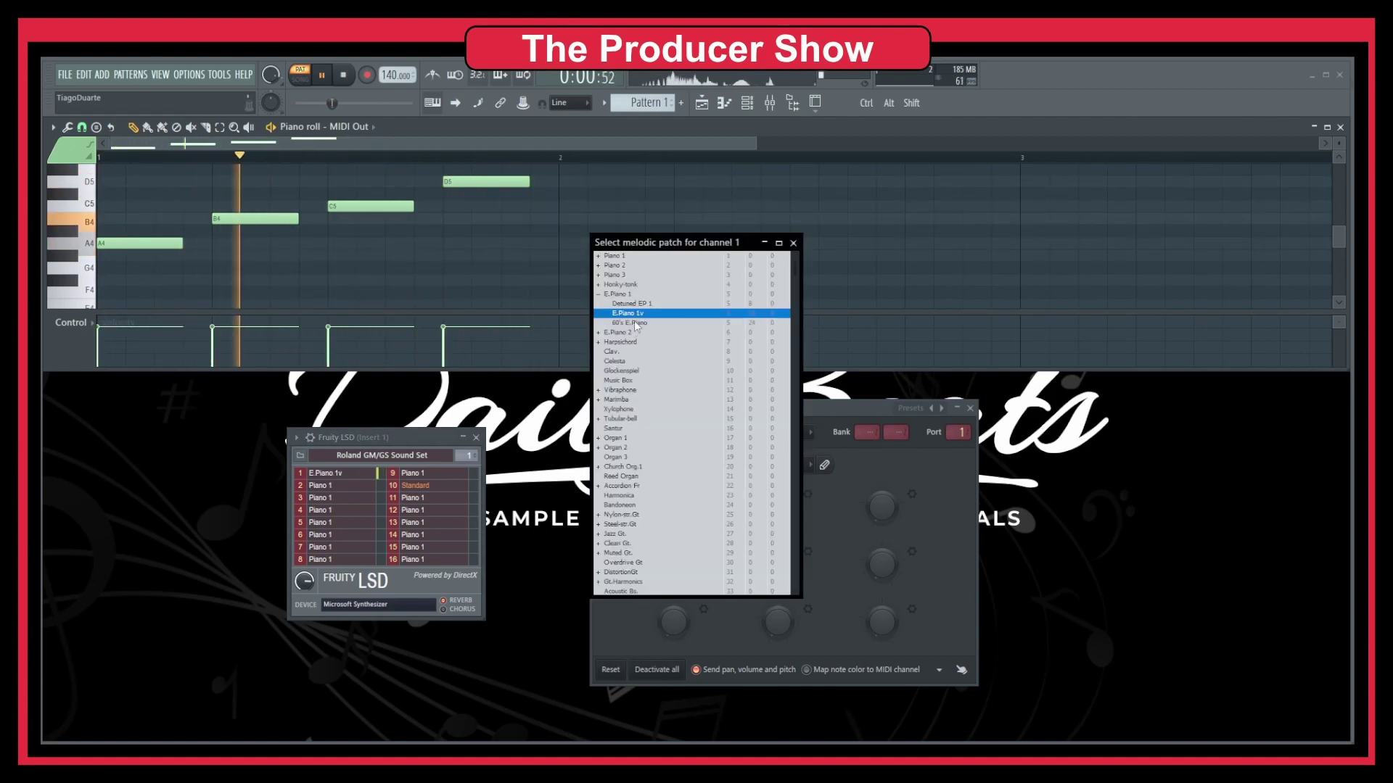
{"action": "double_click", "coordinate": [634, 322]}
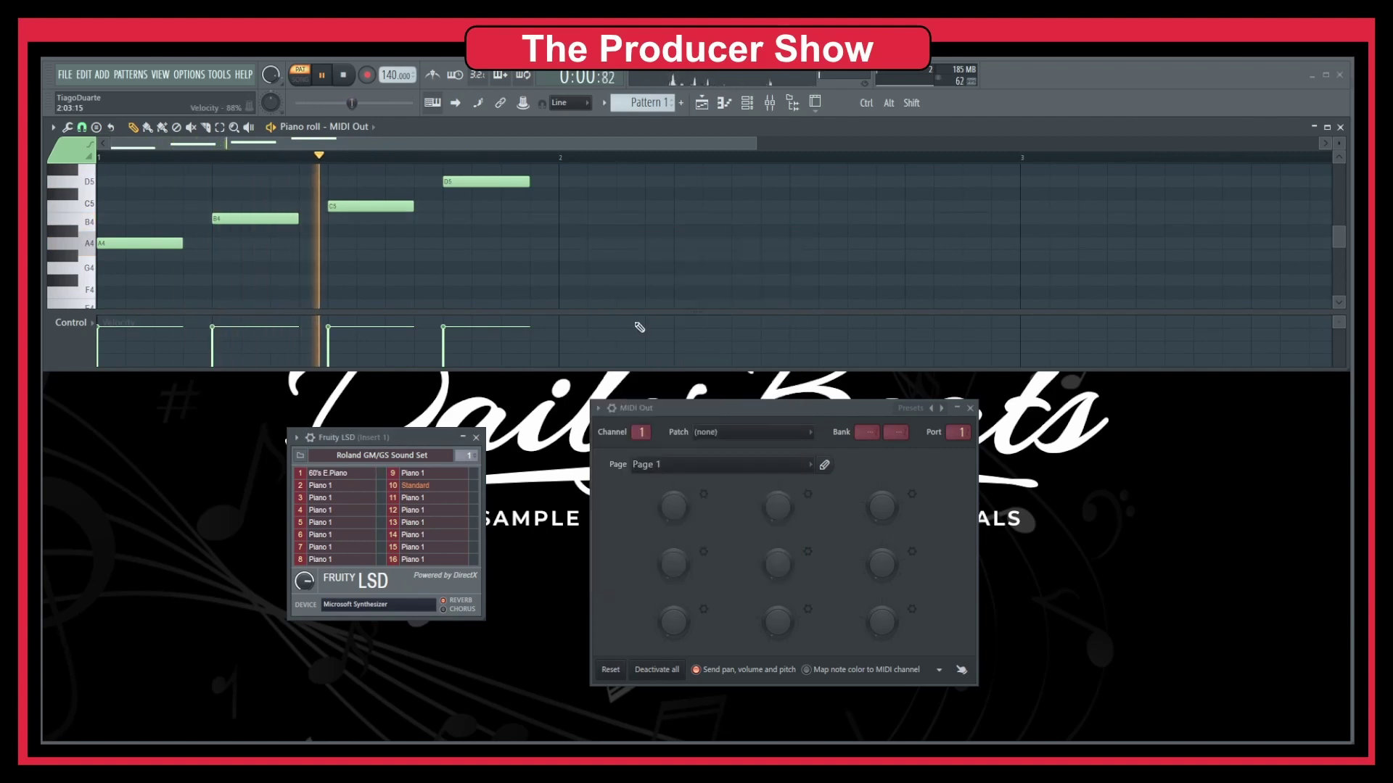
{"action": "left_click", "coordinate": [371, 481]}
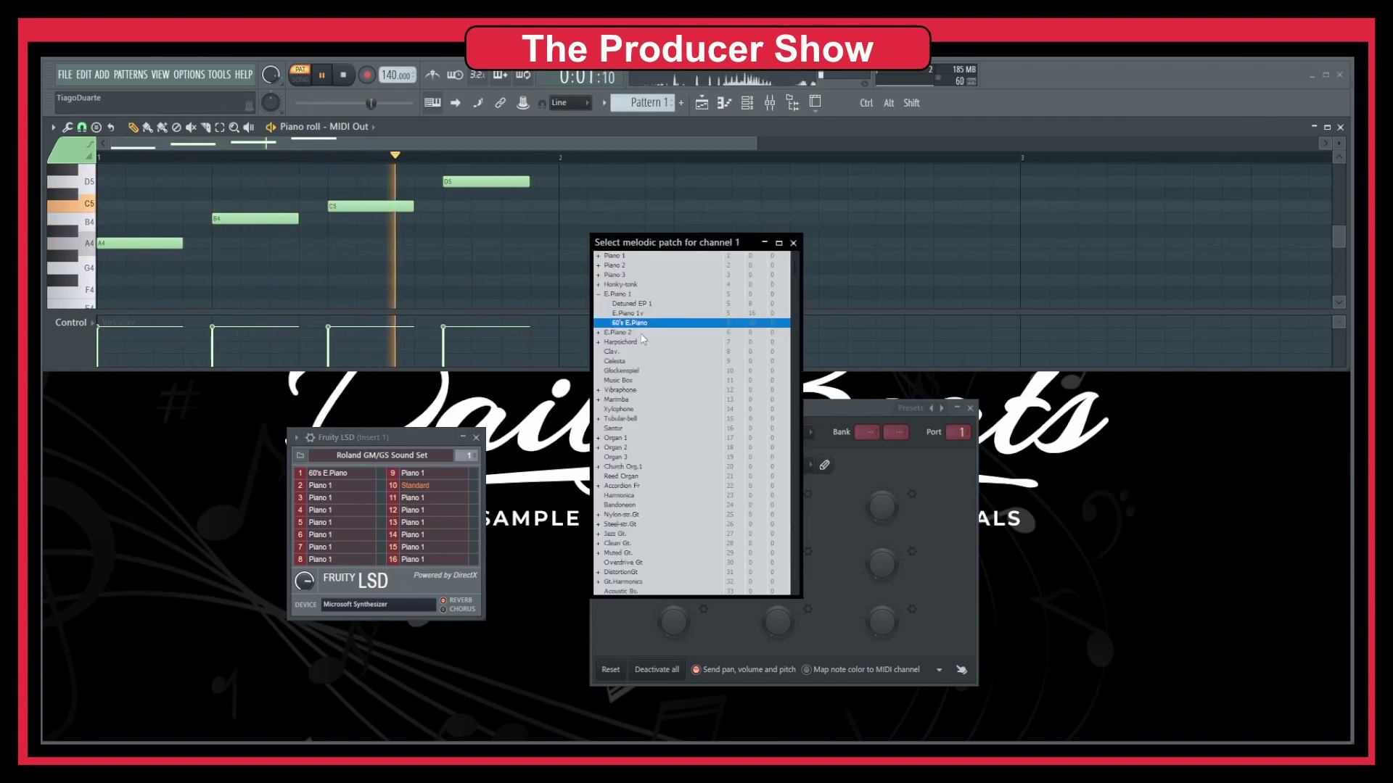
{"action": "double_click", "coordinate": [609, 351]}
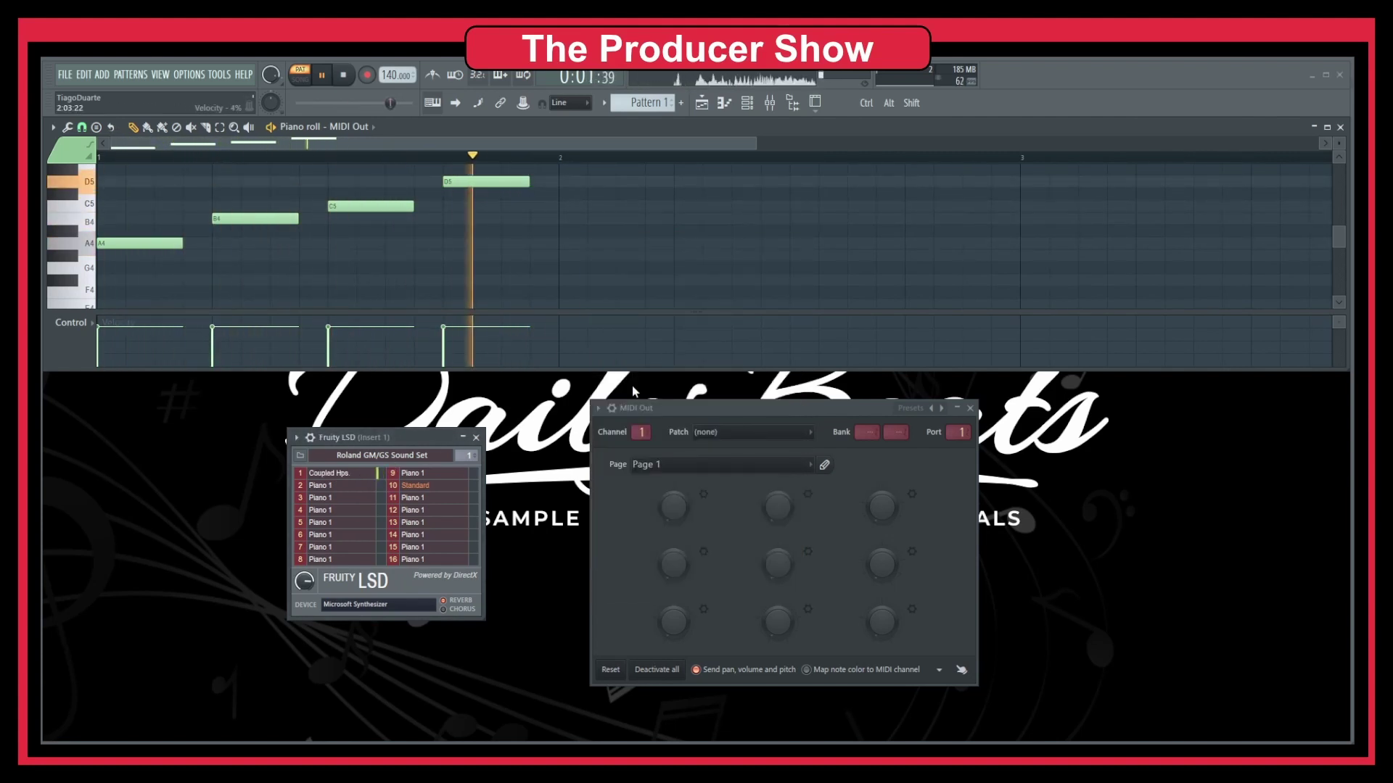
- Audition the Harpsichord and Harpsi.o patches on Fruity LSD channel 1
{"action": "left_click", "coordinate": [347, 480]}
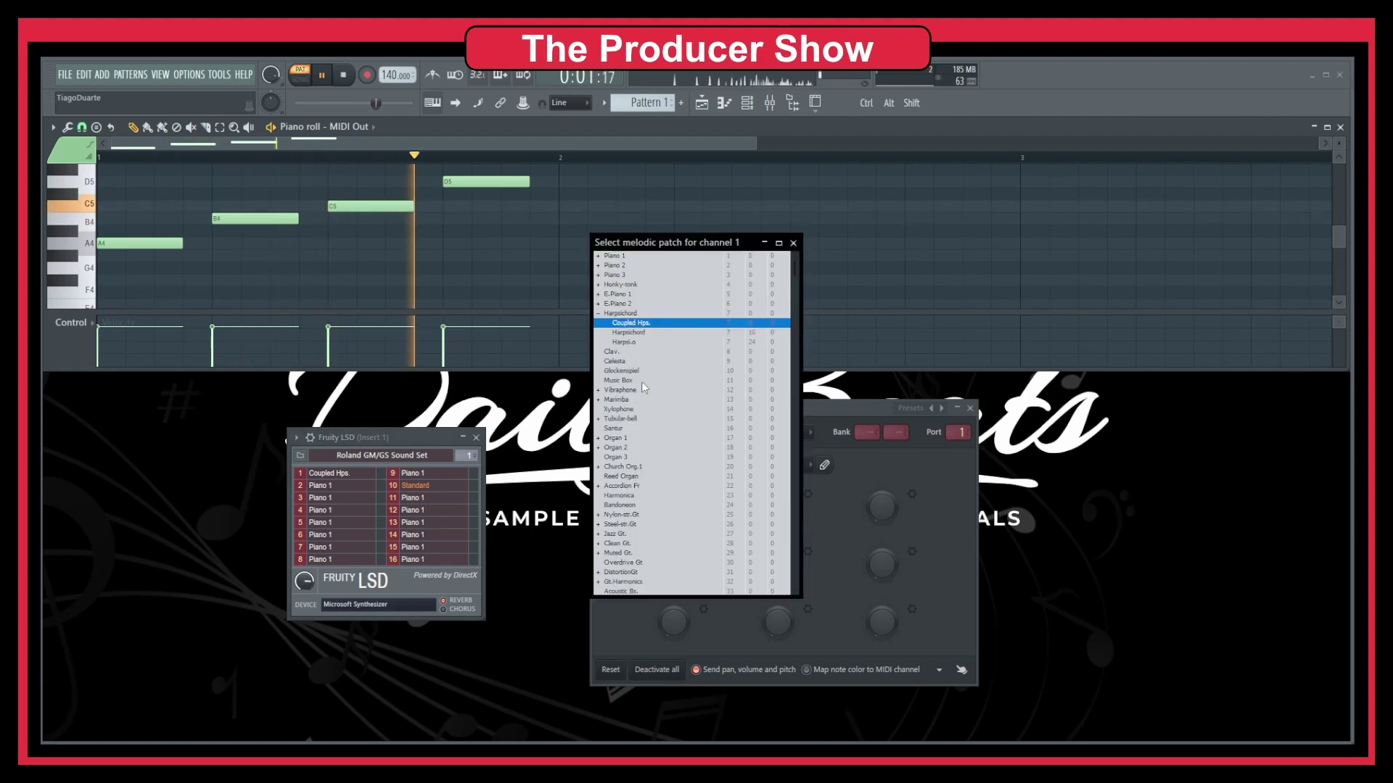
{"action": "double_click", "coordinate": [617, 339]}
{"action": "left_click", "coordinate": [374, 480]}
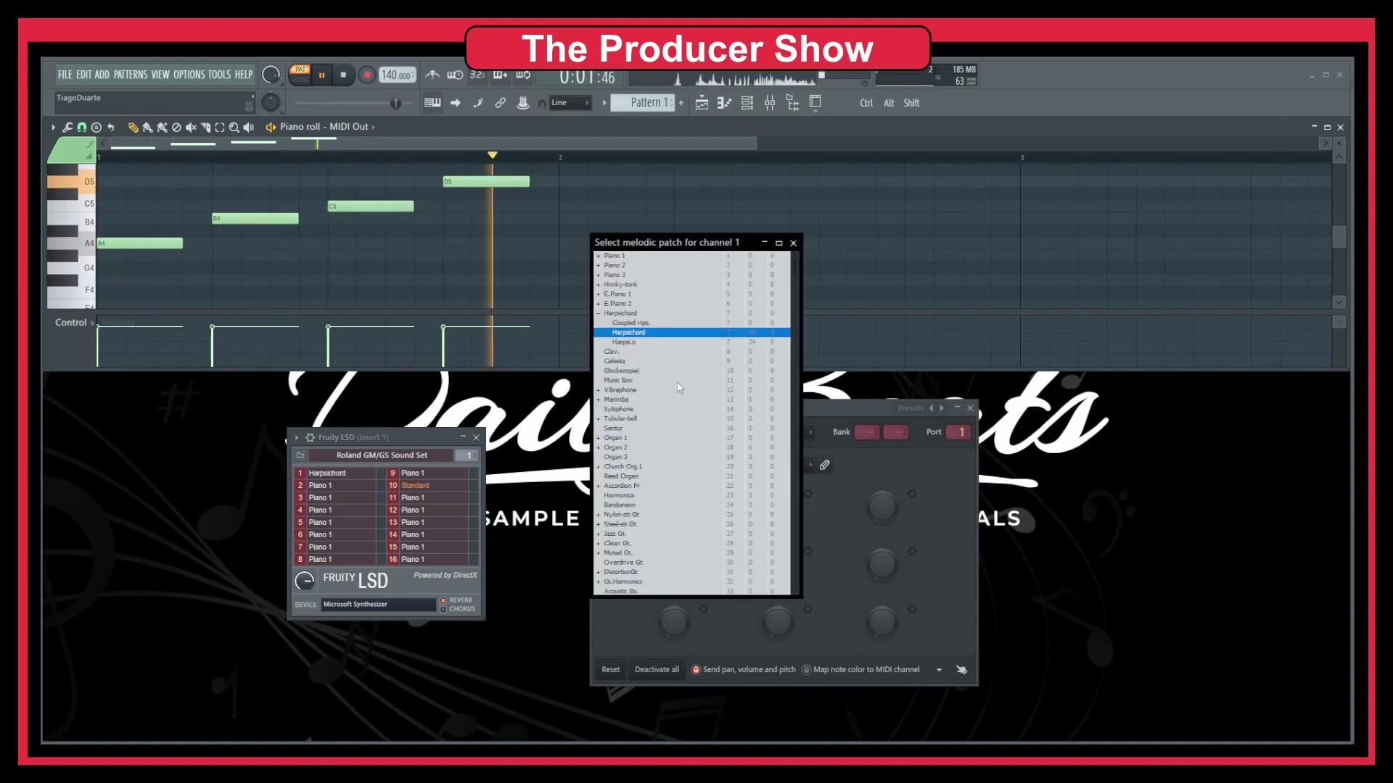
{"action": "double_click", "coordinate": [617, 341]}
- Try the Clav., Music Box and Glockenspiel patches one after another on Fruity LSD channel 1
{"action": "left_click", "coordinate": [370, 476]}
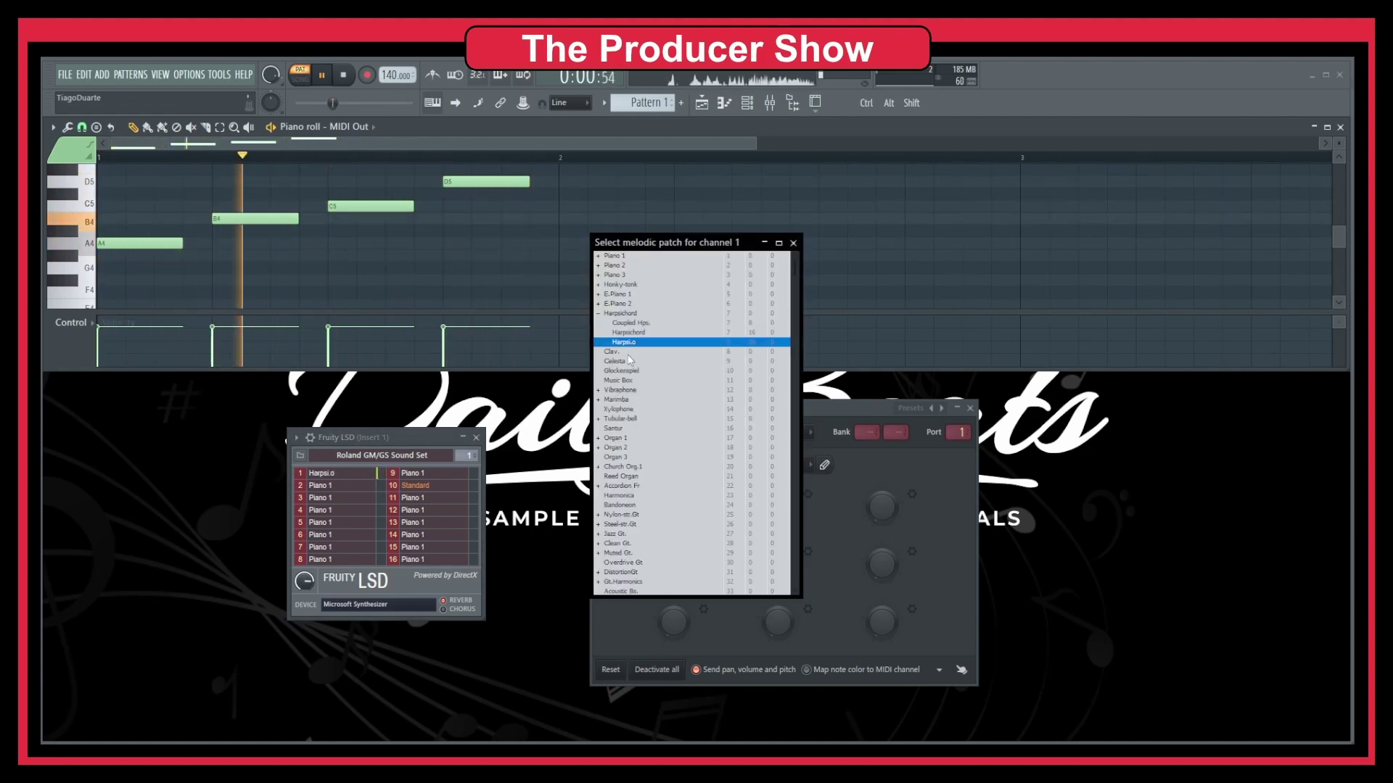
{"action": "double_click", "coordinate": [628, 461]}
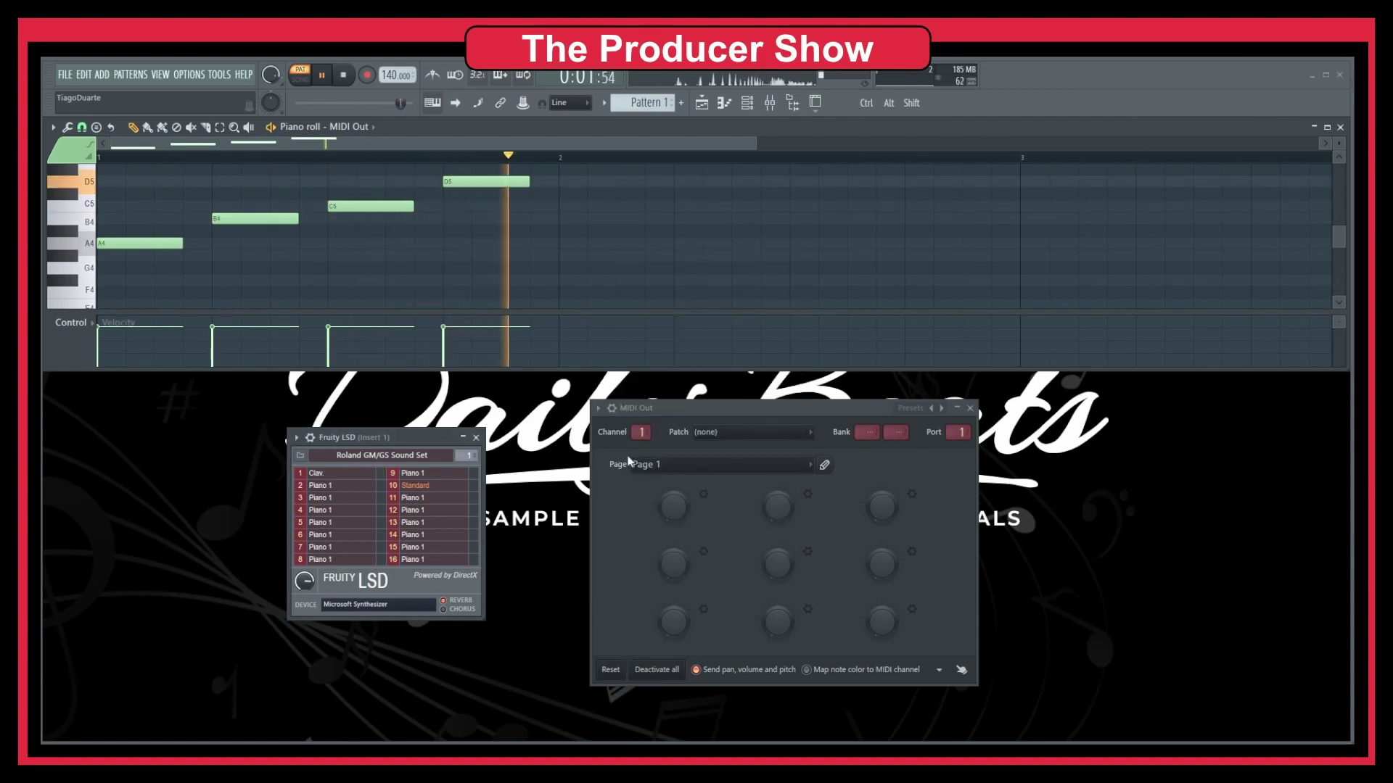
{"action": "left_click", "coordinate": [366, 476]}
{"action": "double_click", "coordinate": [624, 352]}
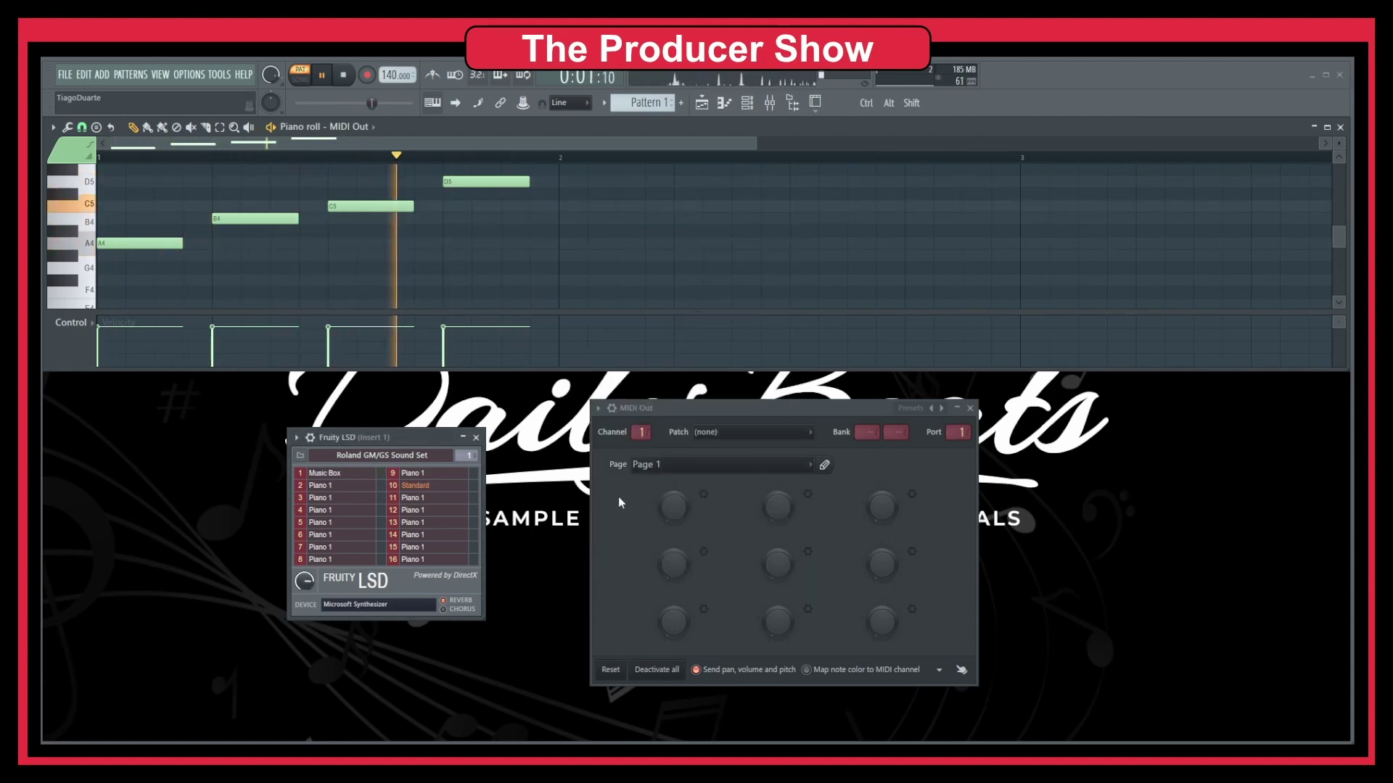
{"action": "left_click", "coordinate": [366, 475]}
{"action": "double_click", "coordinate": [624, 342]}
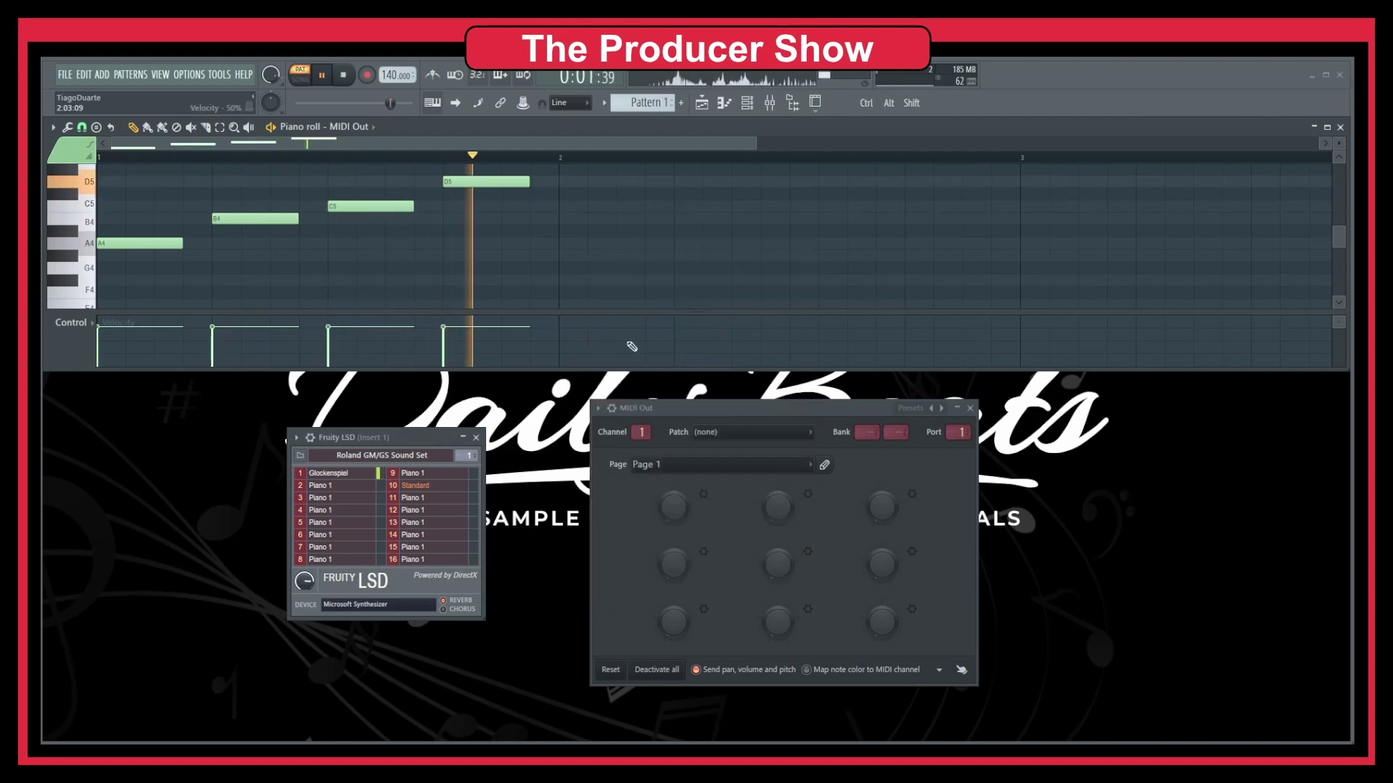
- Audition the Voice Oohs patch on Fruity LSD channel 1, followed by Slow Violin from the Violin group
{"action": "left_click", "coordinate": [361, 476]}
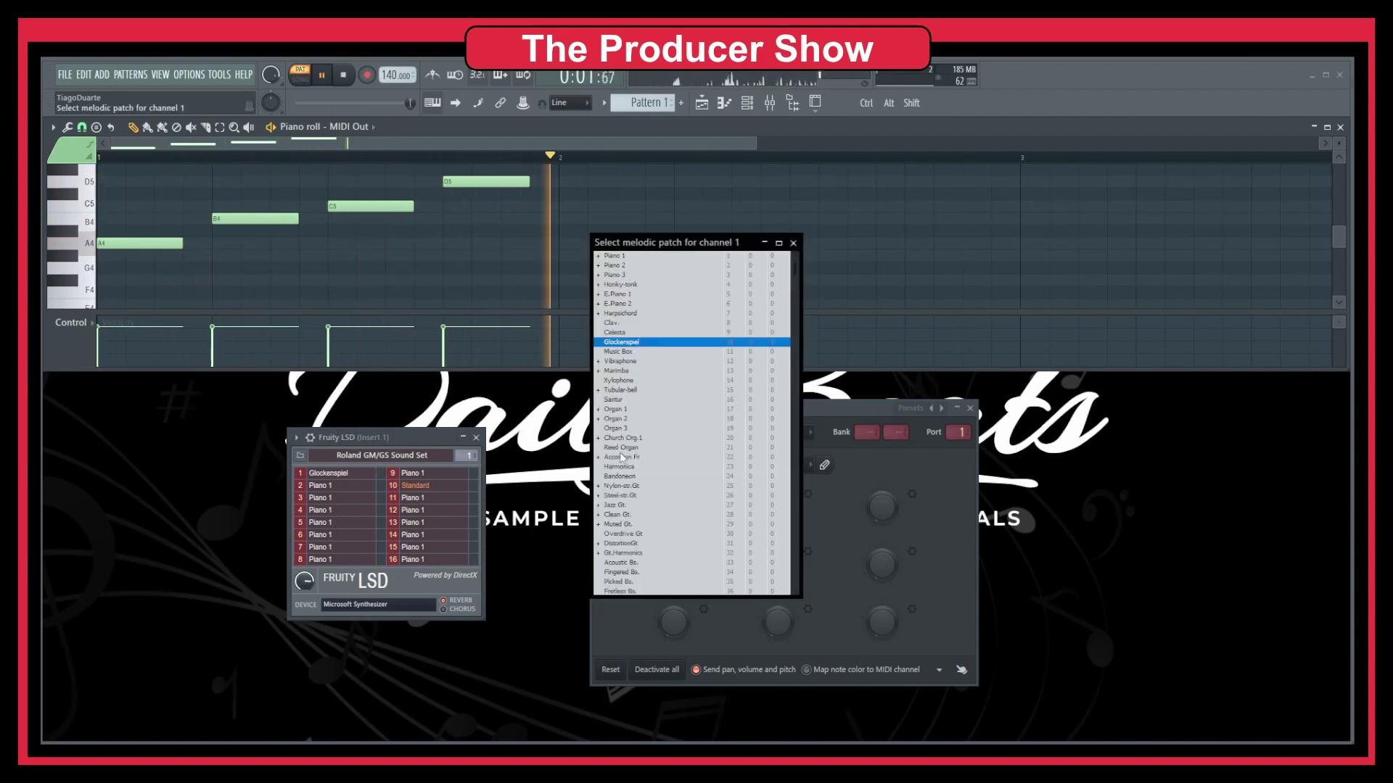
{"action": "scroll", "coordinate": [662, 412], "scroll_direction": "down", "scroll_amount": 10}
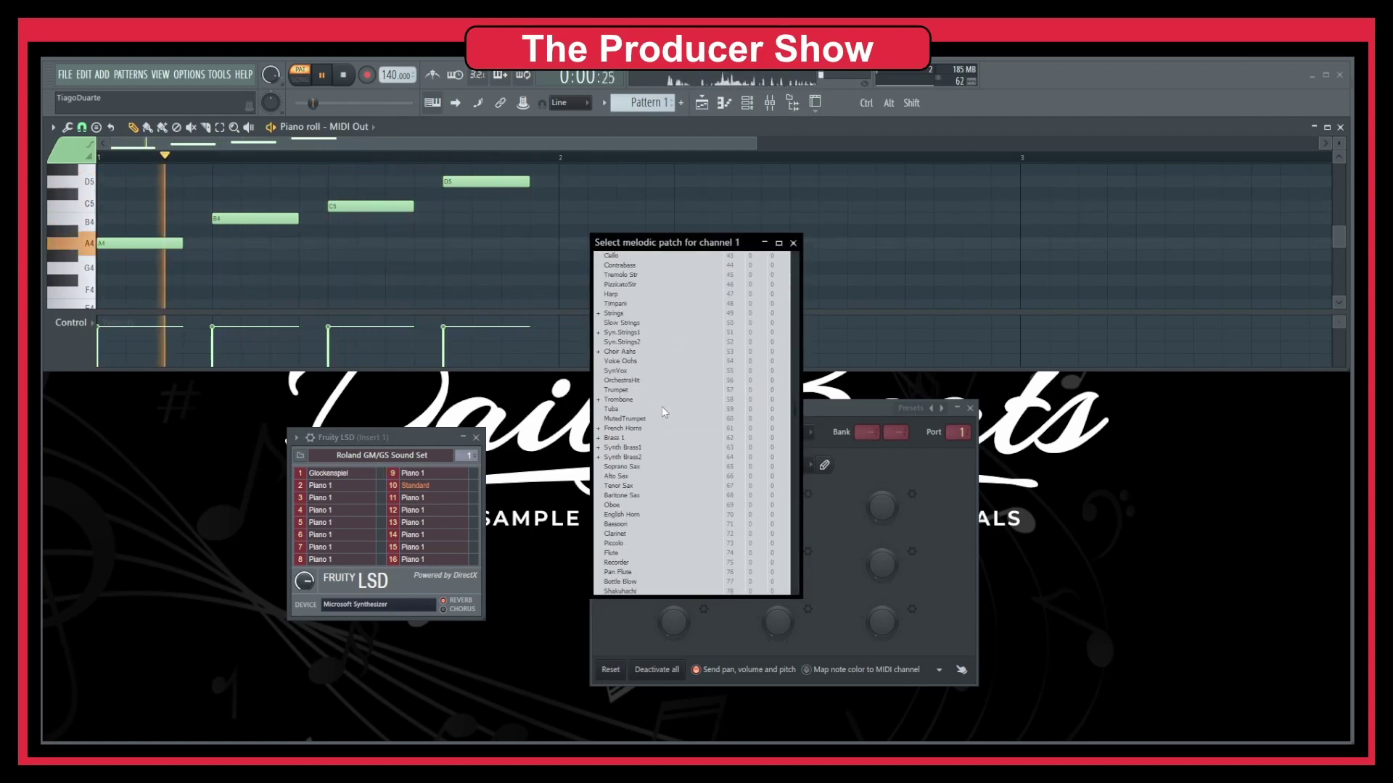
{"action": "double_click", "coordinate": [634, 363]}
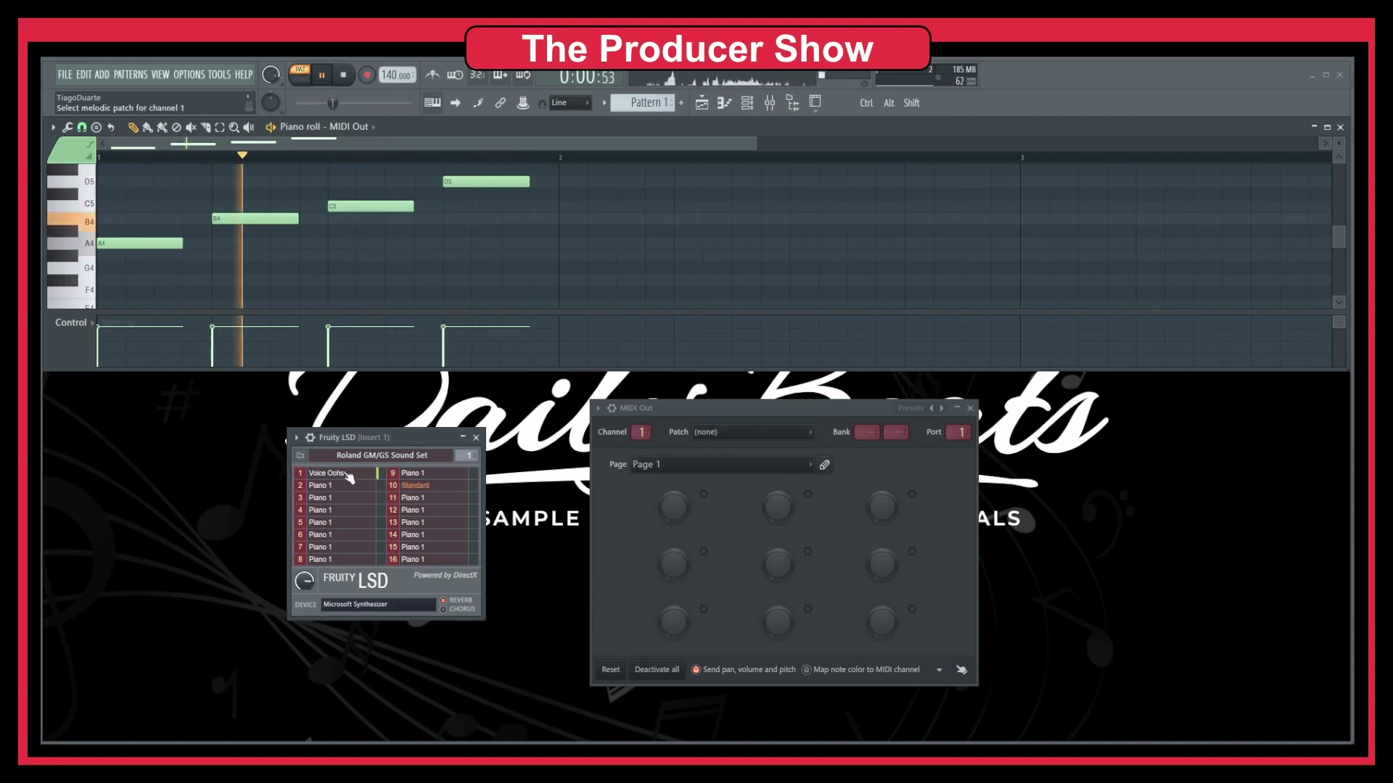
{"action": "left_click", "coordinate": [725, 432]}
{"action": "scroll", "coordinate": [659, 415], "scroll_direction": "up", "scroll_amount": 3}
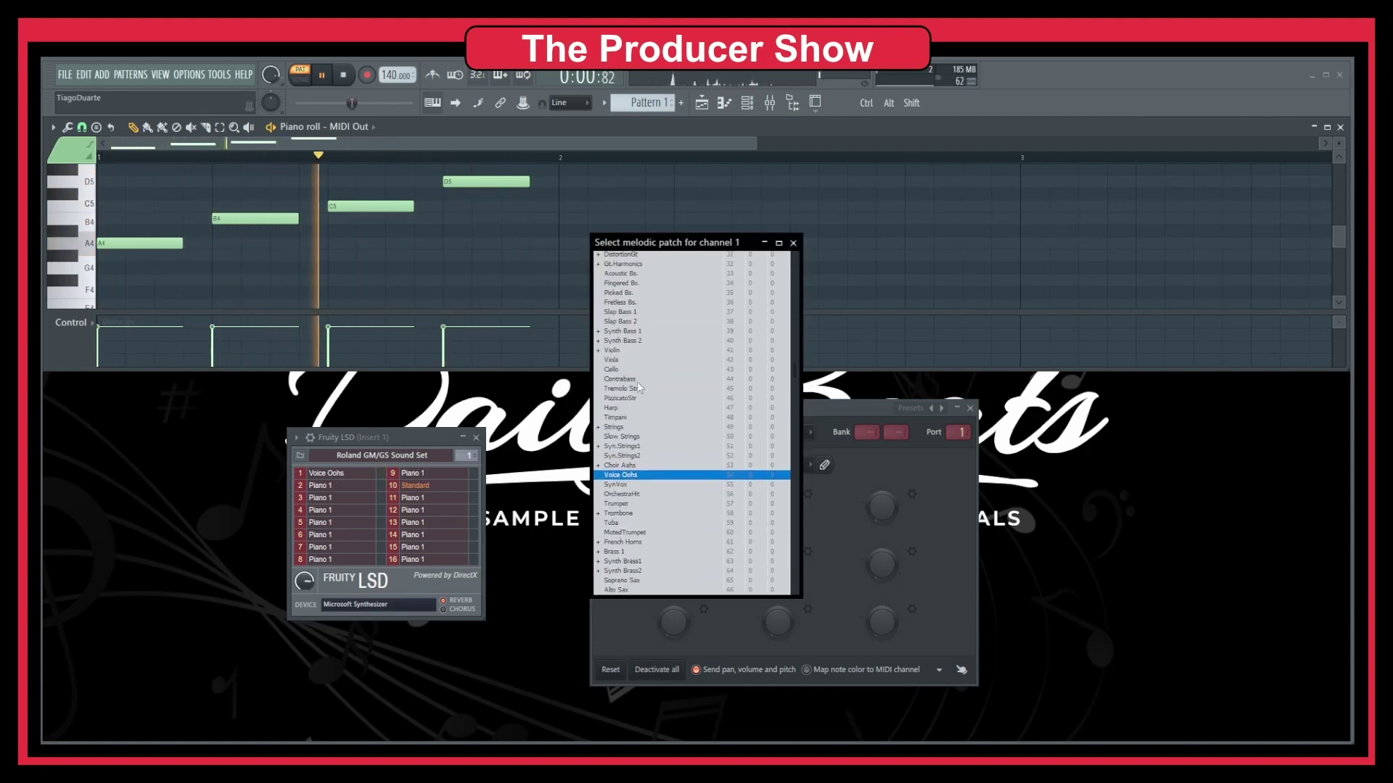
{"action": "double_click", "coordinate": [636, 357]}
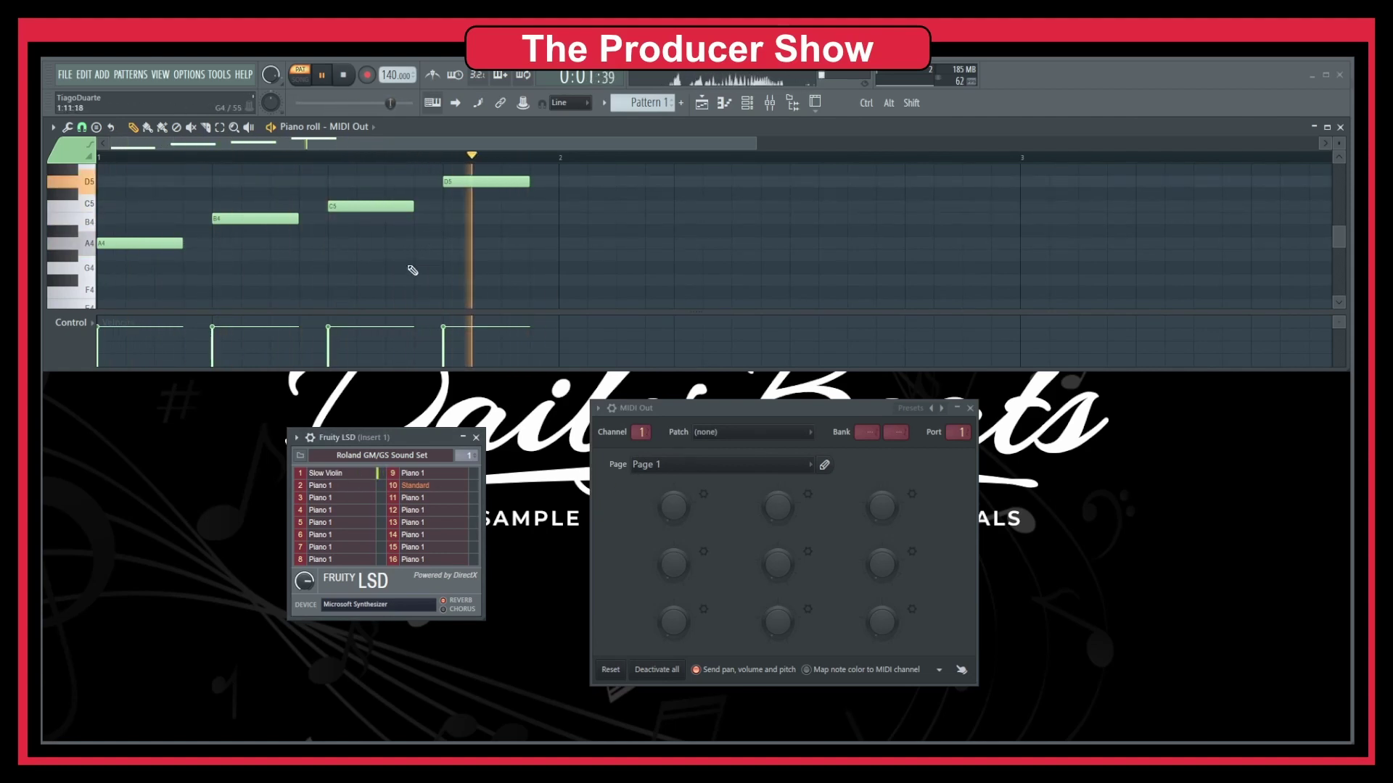
- Transpose the notes down one octave and reshape them into an A3, C4 and E4 chord at the start of bar 1
{"action": "key", "text": "ctrl+Down"}
{"action": "scroll", "coordinate": [410, 258], "scroll_direction": "down", "scroll_amount": 3}
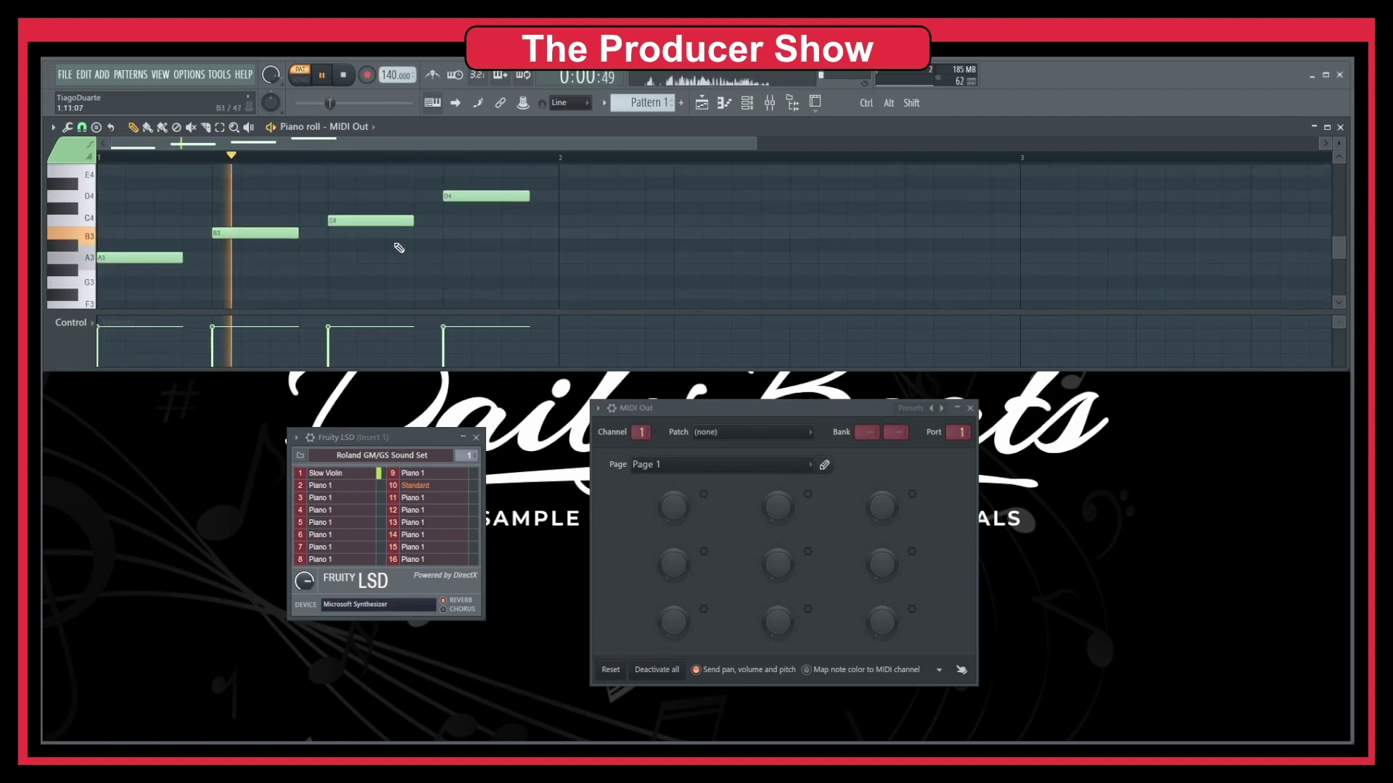
{"action": "right_click", "coordinate": [268, 255]}
{"action": "key", "text": "space"}
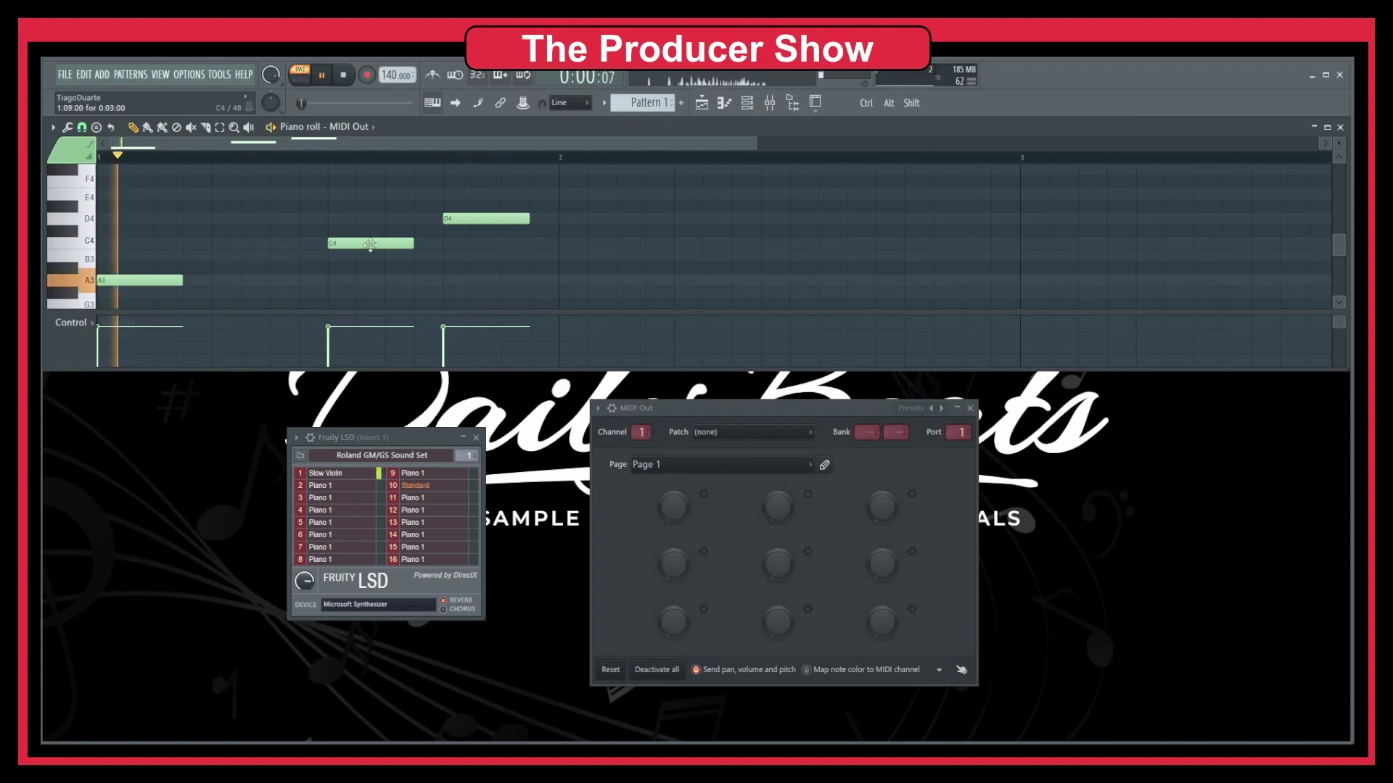
{"action": "right_click", "coordinate": [372, 246]}
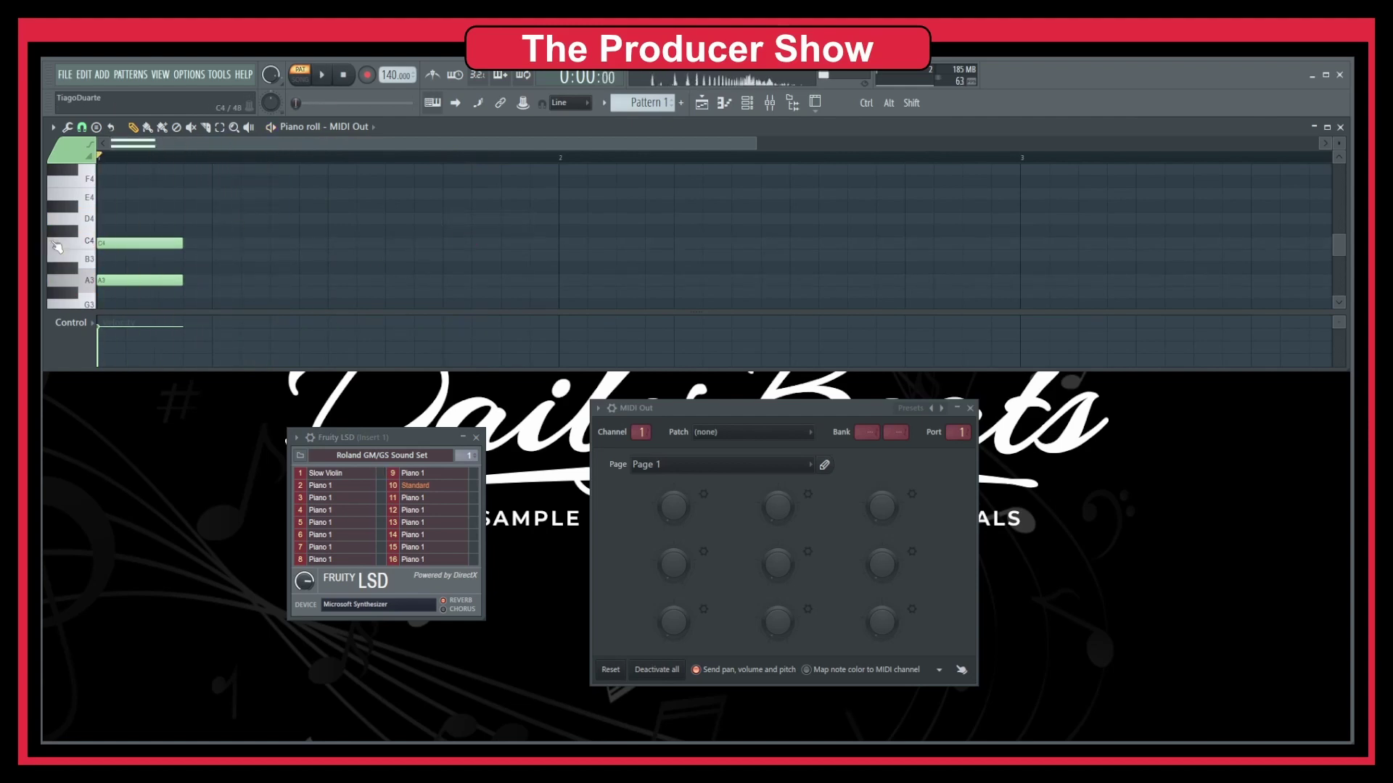
{"action": "left_click", "coordinate": [123, 194]}
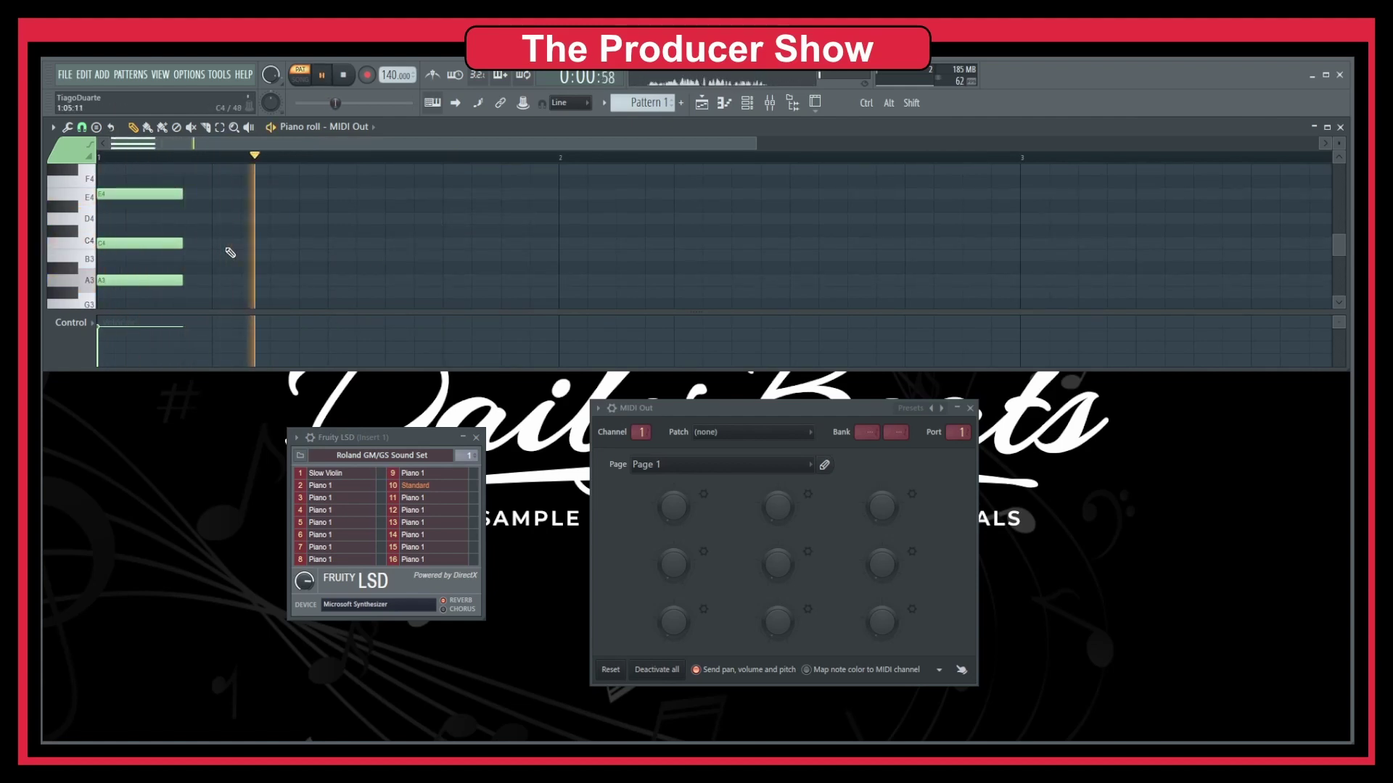
- Try the Hawaiian Gt. patch from the Jazz Gt. group on Fruity LSD channel 1
{"action": "left_click", "coordinate": [346, 473]}
{"action": "scroll", "coordinate": [687, 407], "scroll_direction": "down", "scroll_amount": 5}
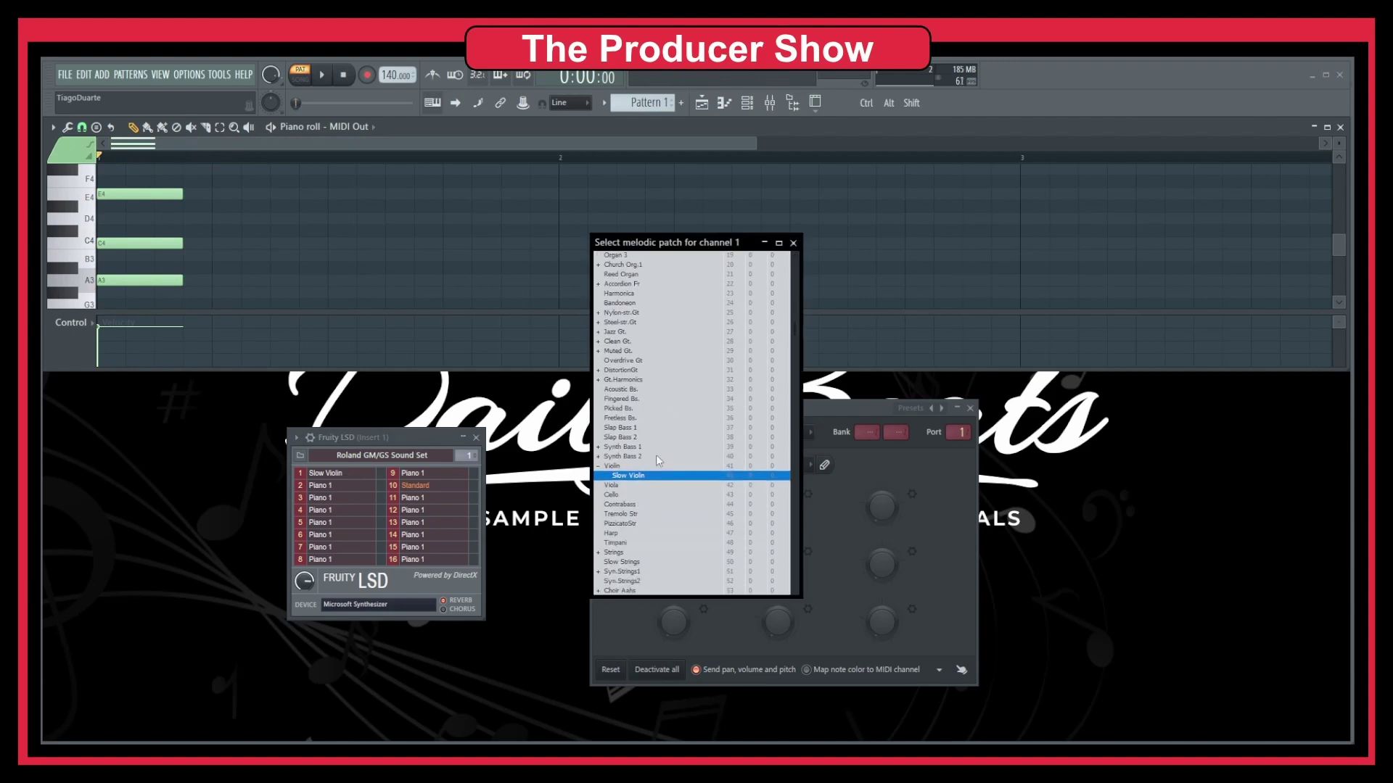
{"action": "left_click", "coordinate": [598, 332]}
{"action": "left_click", "coordinate": [625, 341]}
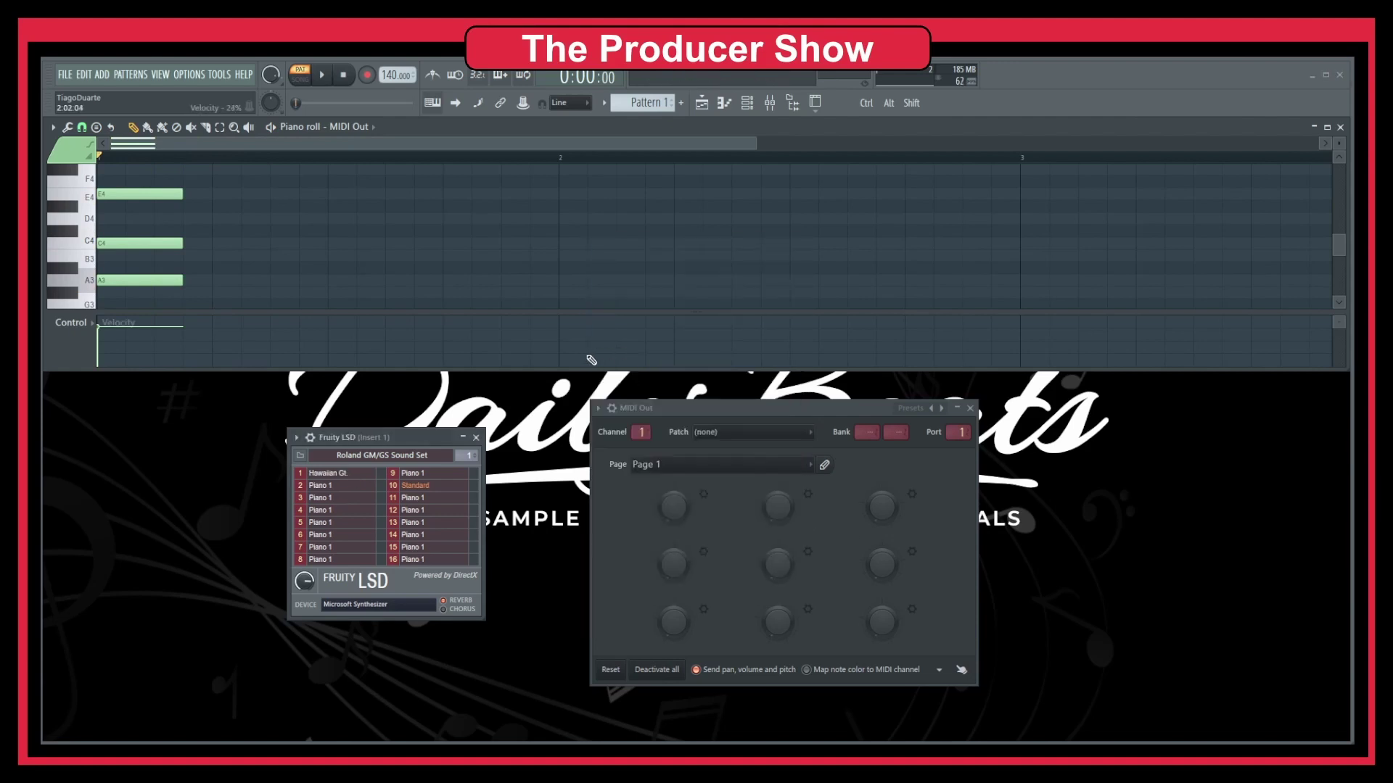
- Assign the Cello patch to Fruity LSD channel 1 and play the chord transposed up one octave
{"action": "left_click", "coordinate": [360, 476]}
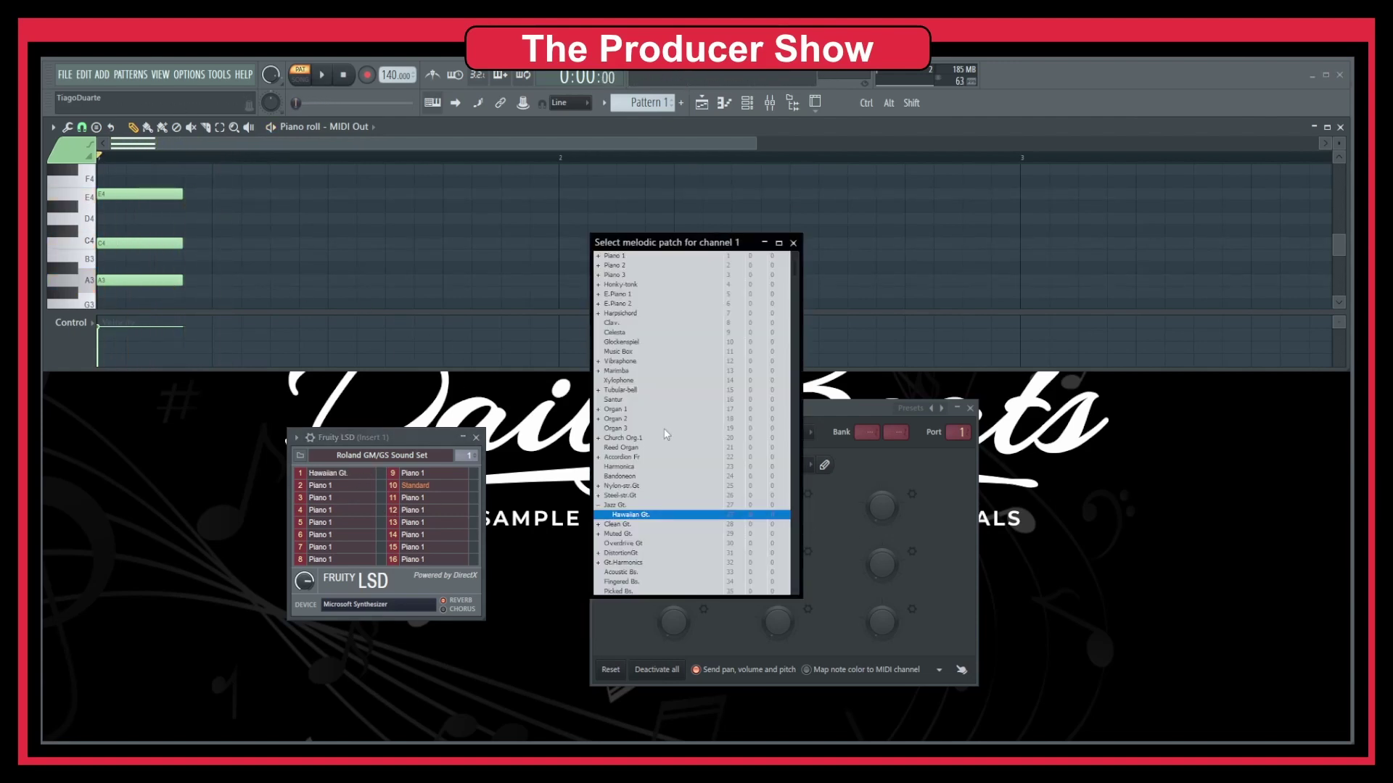
{"action": "scroll", "coordinate": [624, 404], "scroll_direction": "down", "scroll_amount": 8}
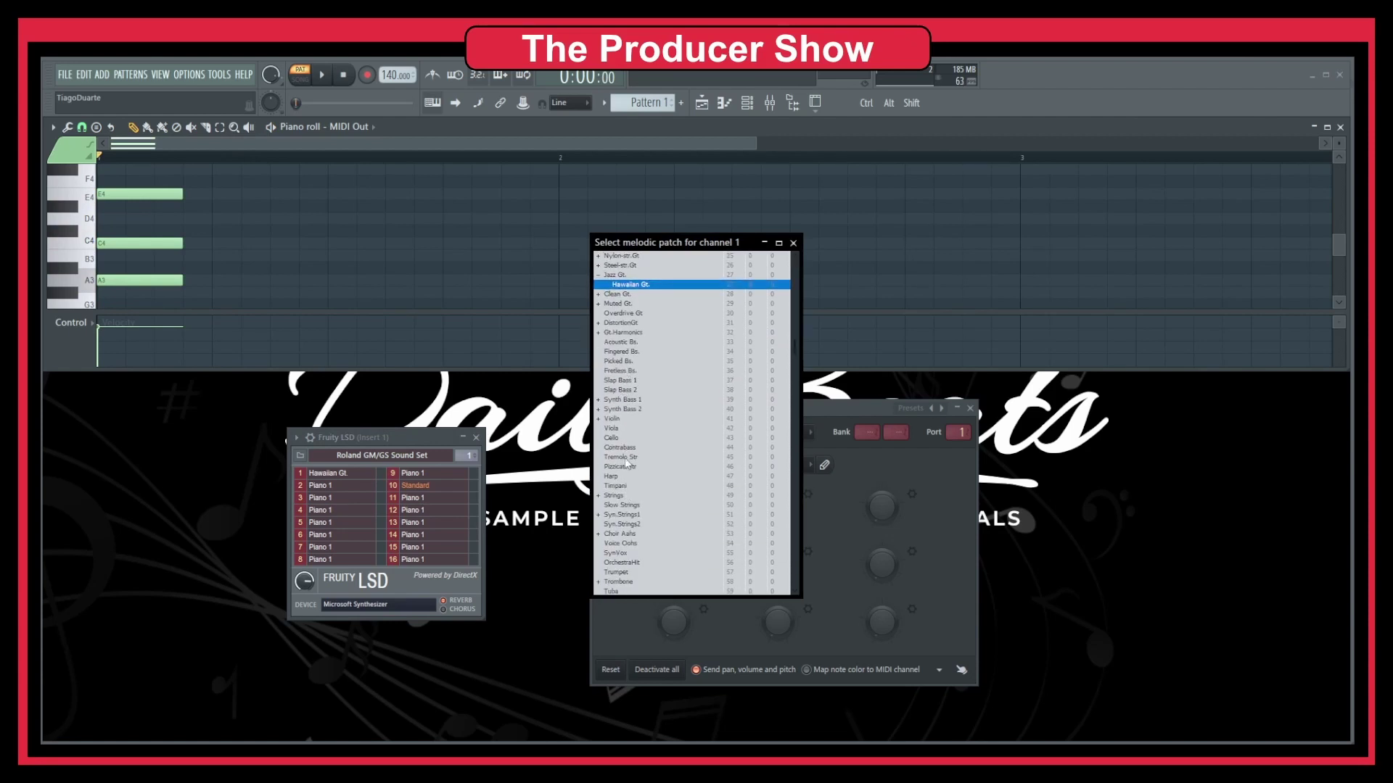
{"action": "left_click", "coordinate": [613, 439]}
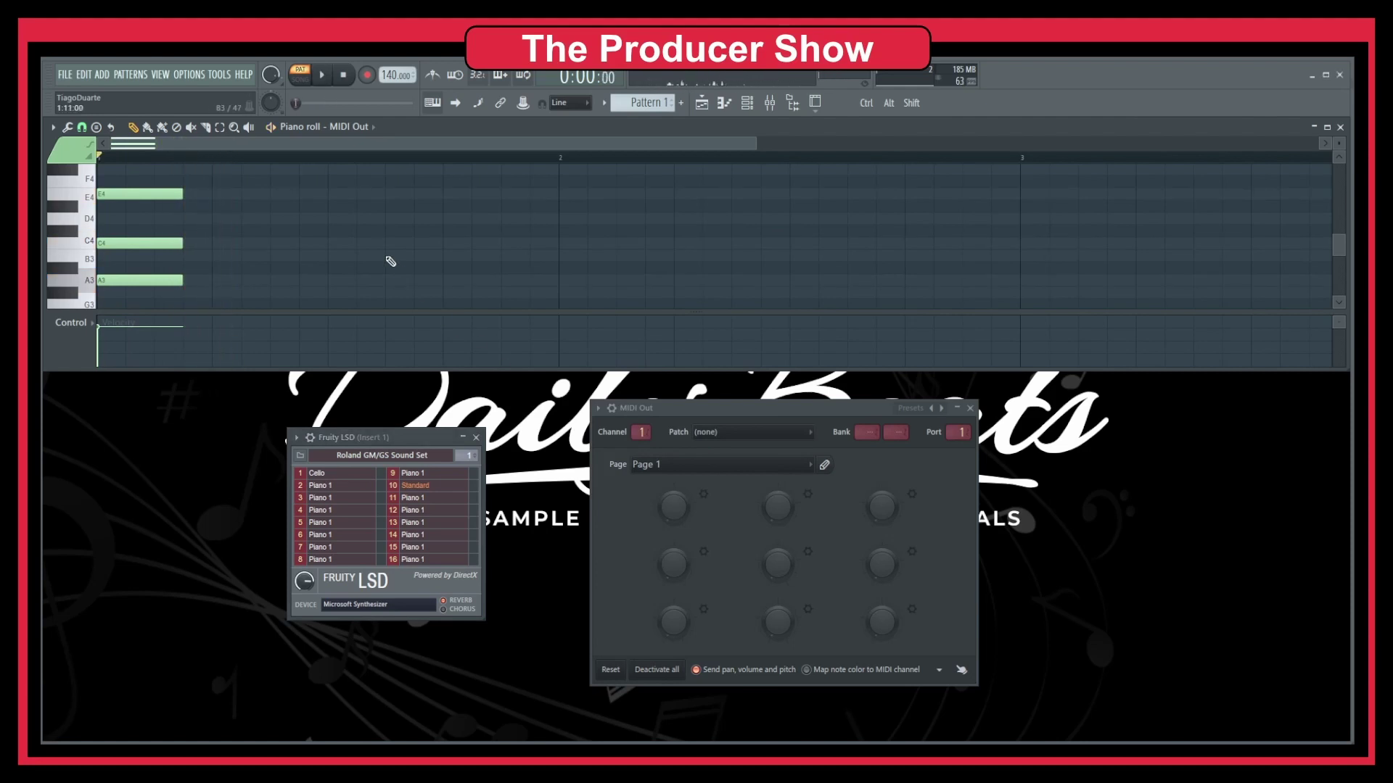
{"action": "scroll", "coordinate": [392, 261], "scroll_direction": "up", "scroll_amount": 3}
{"action": "key", "text": "space"}
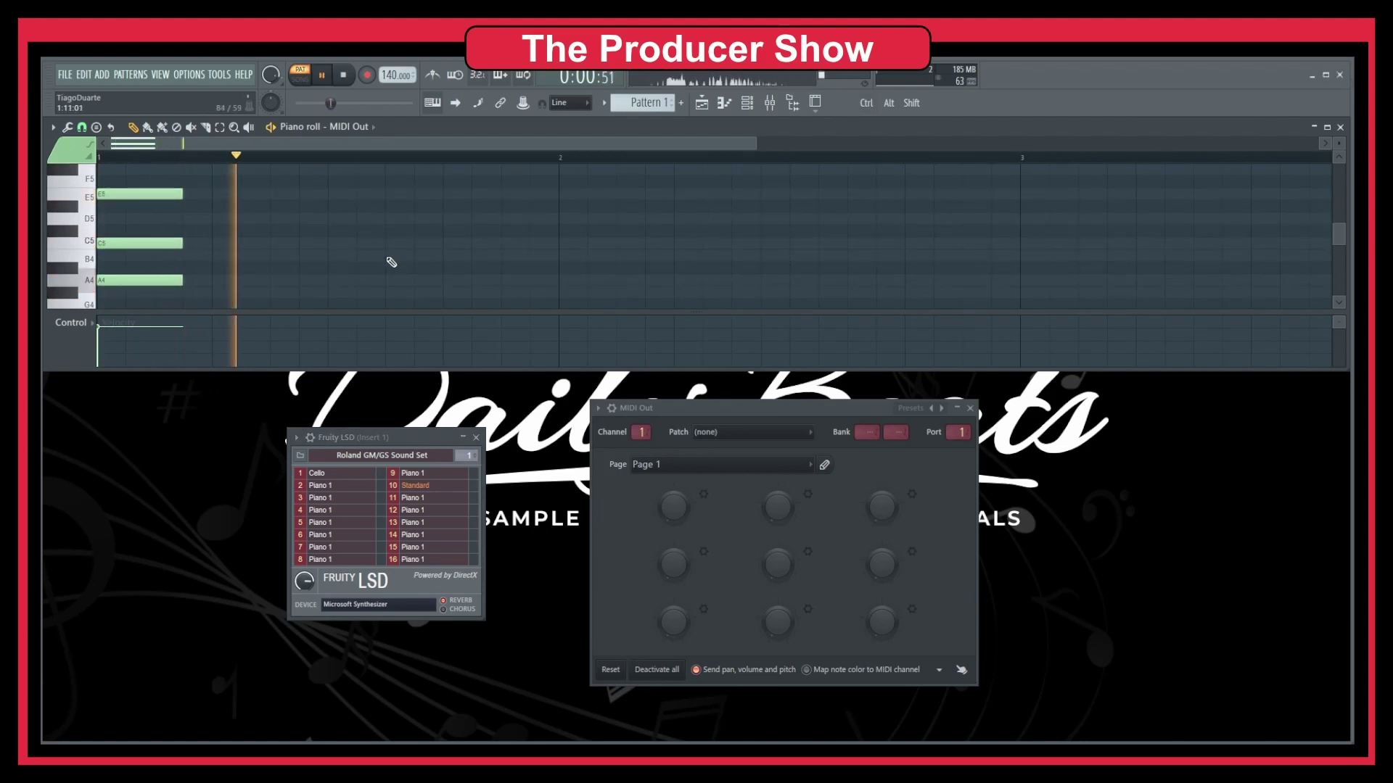
- Change the Fruity LSD channel 1 patch to OrchestraHit
{"action": "left_click", "coordinate": [342, 475]}
{"action": "scroll", "coordinate": [645, 479], "scroll_direction": "down", "scroll_amount": 10}
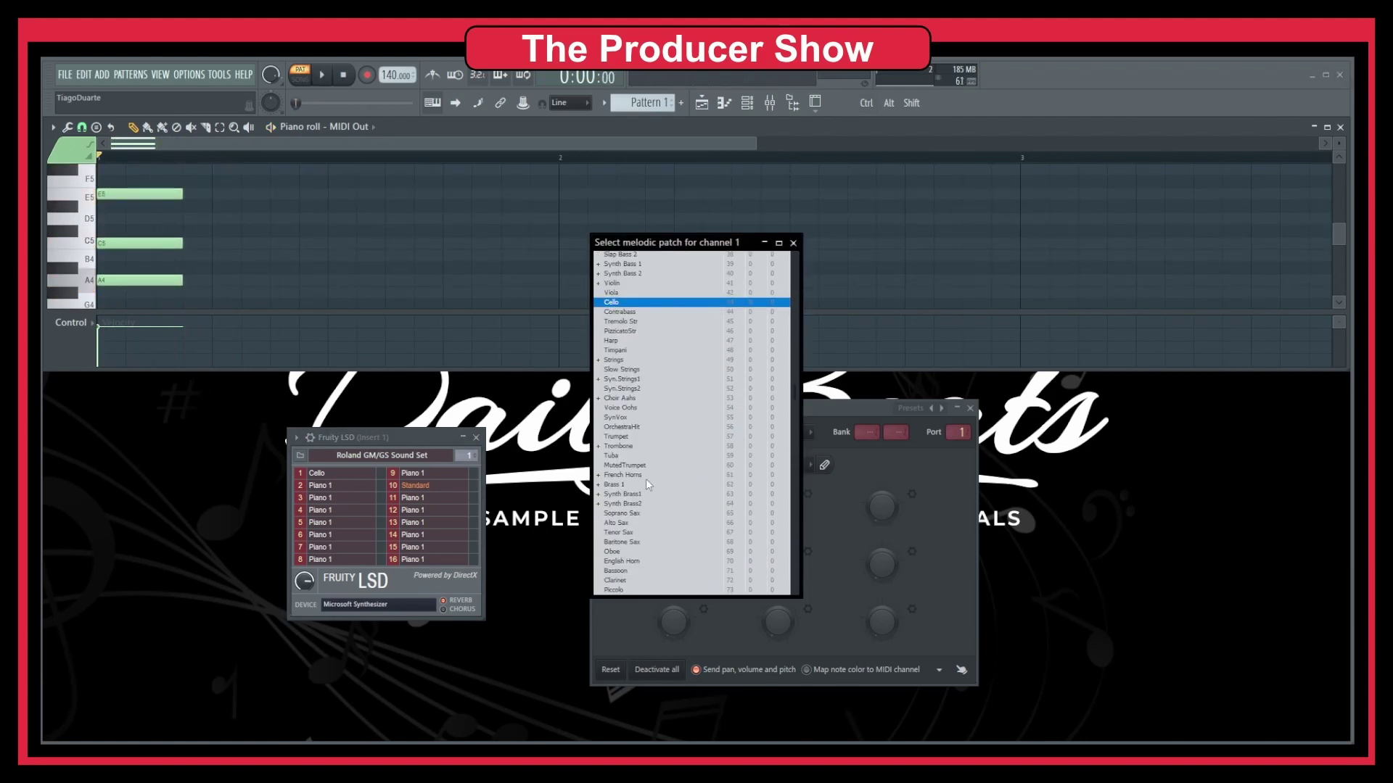
{"action": "left_click", "coordinate": [622, 428]}
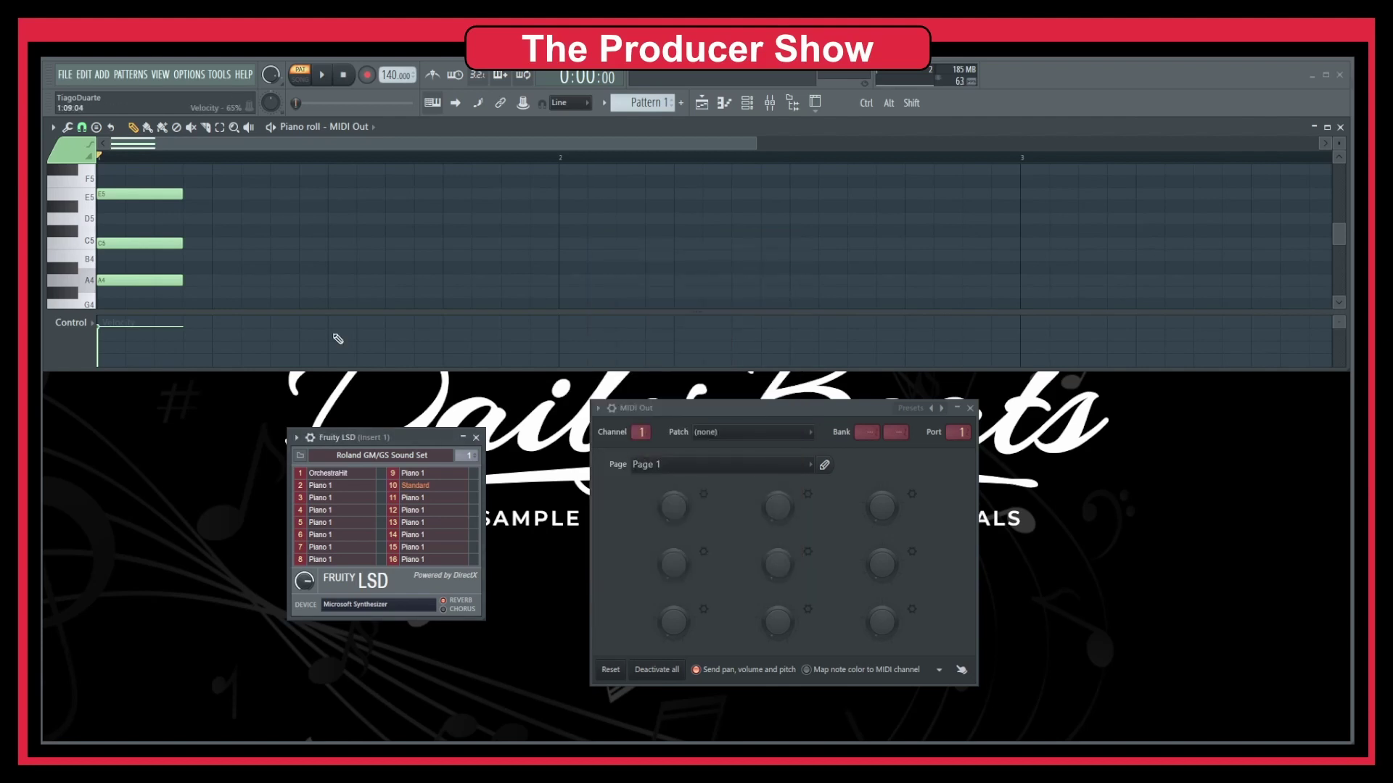
- Reduce the chord to its A4 note and, during playback, add a second A4 note at step 11 of bar 1
{"action": "right_click", "coordinate": [109, 243]}
{"action": "right_click", "coordinate": [131, 194]}
{"action": "key", "text": "space"}
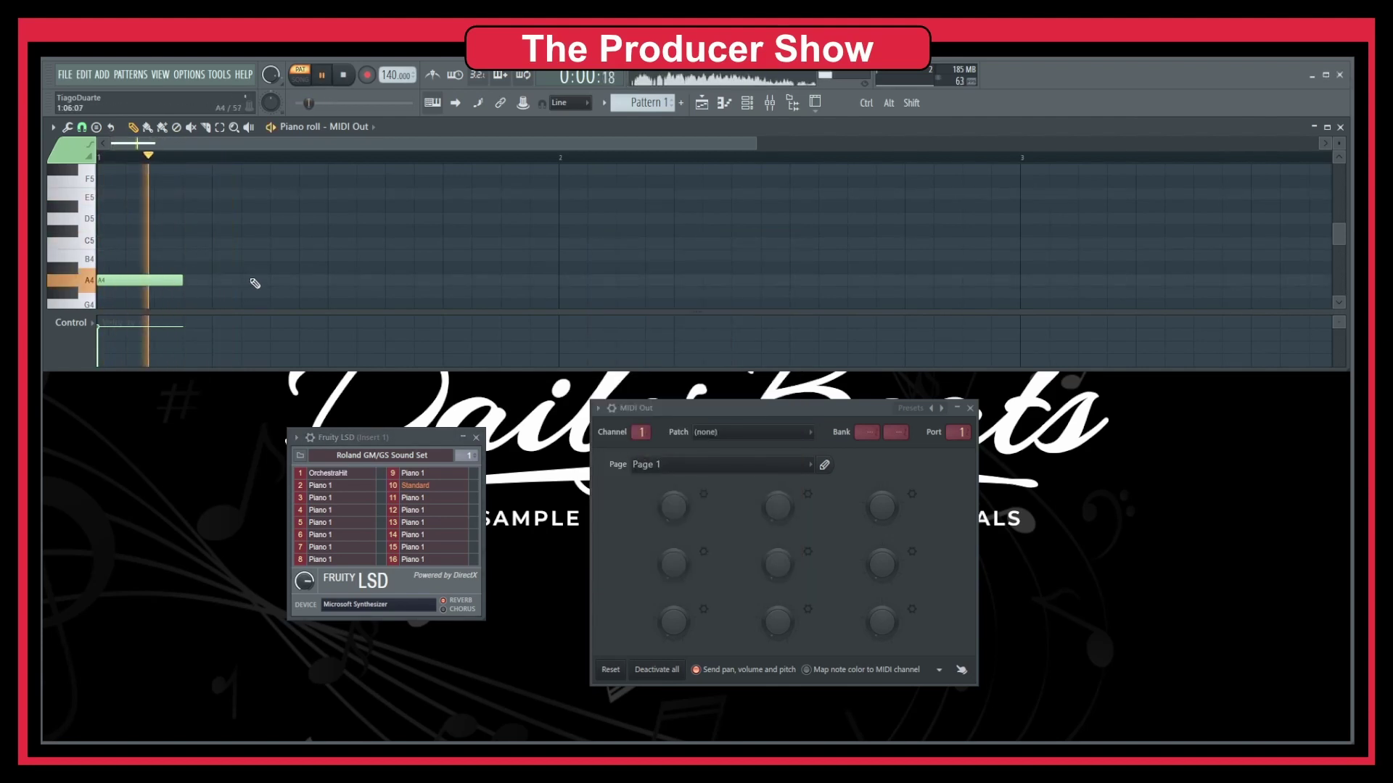
{"action": "left_click", "coordinate": [332, 280]}
{"action": "left_click_drag", "start_coordinate": [333, 280], "coordinate": [392, 280]}
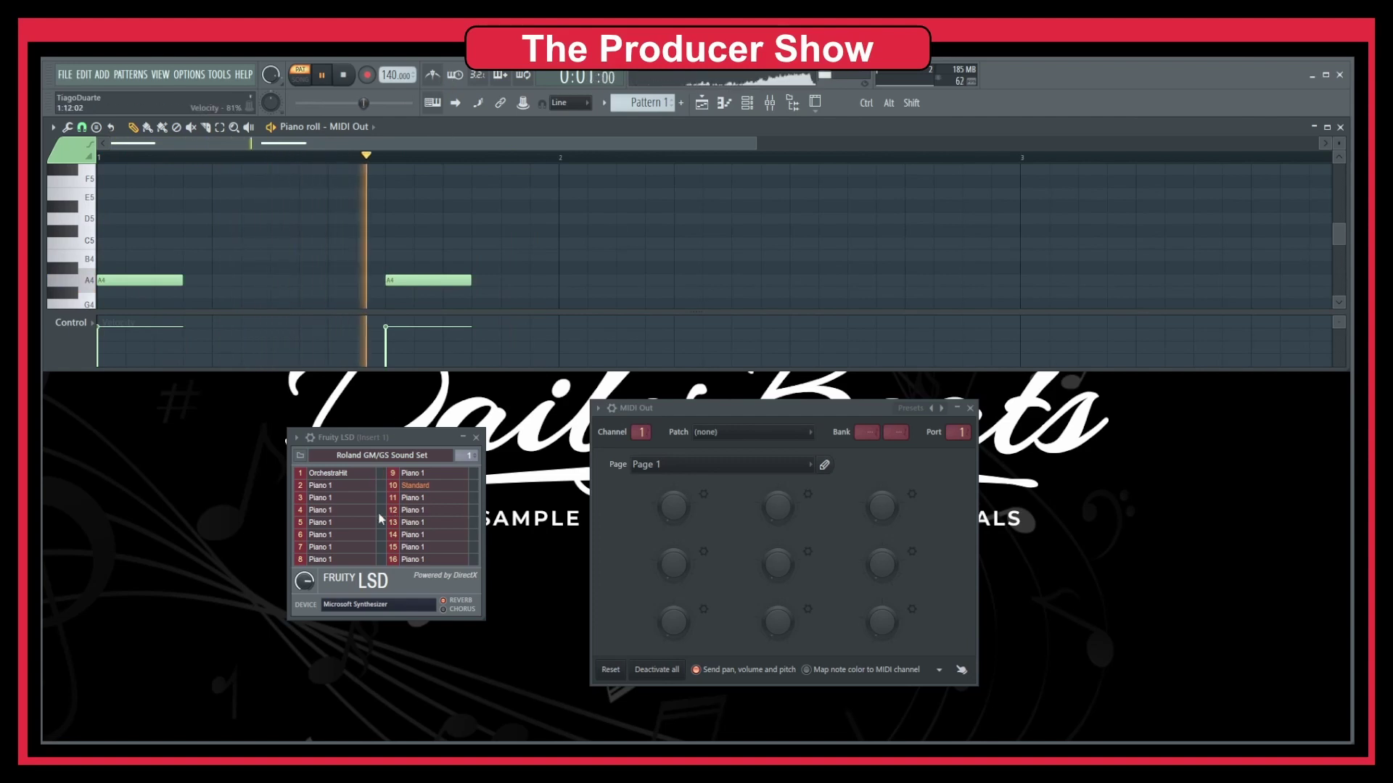
- Stop playback, assign the Steel Drums patch to Fruity LSD channel 1, and play the pattern
{"action": "key", "text": "space"}
{"action": "left_click", "coordinate": [328, 473]}
{"action": "scroll", "coordinate": [689, 444], "scroll_direction": "down", "scroll_amount": 5}
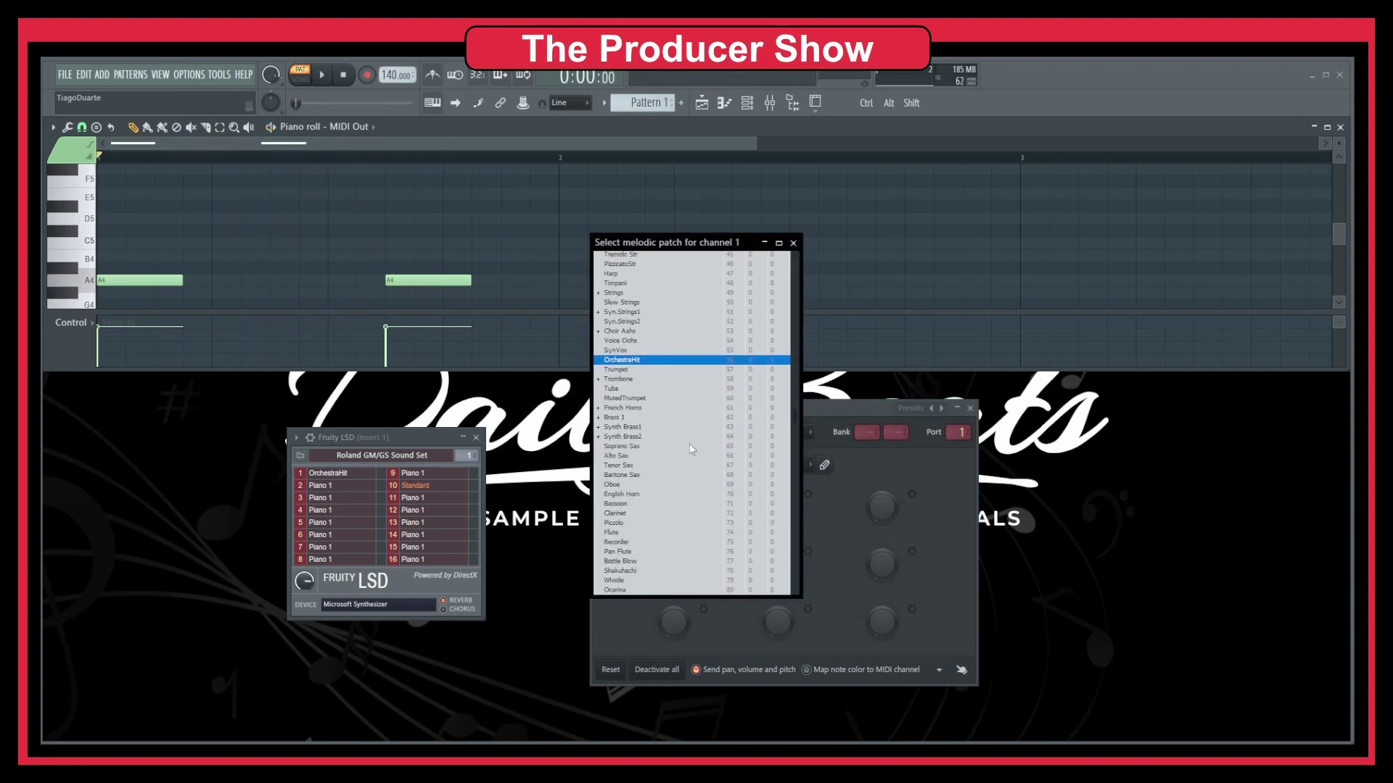
{"action": "scroll", "coordinate": [691, 449], "scroll_direction": "down", "scroll_amount": 8}
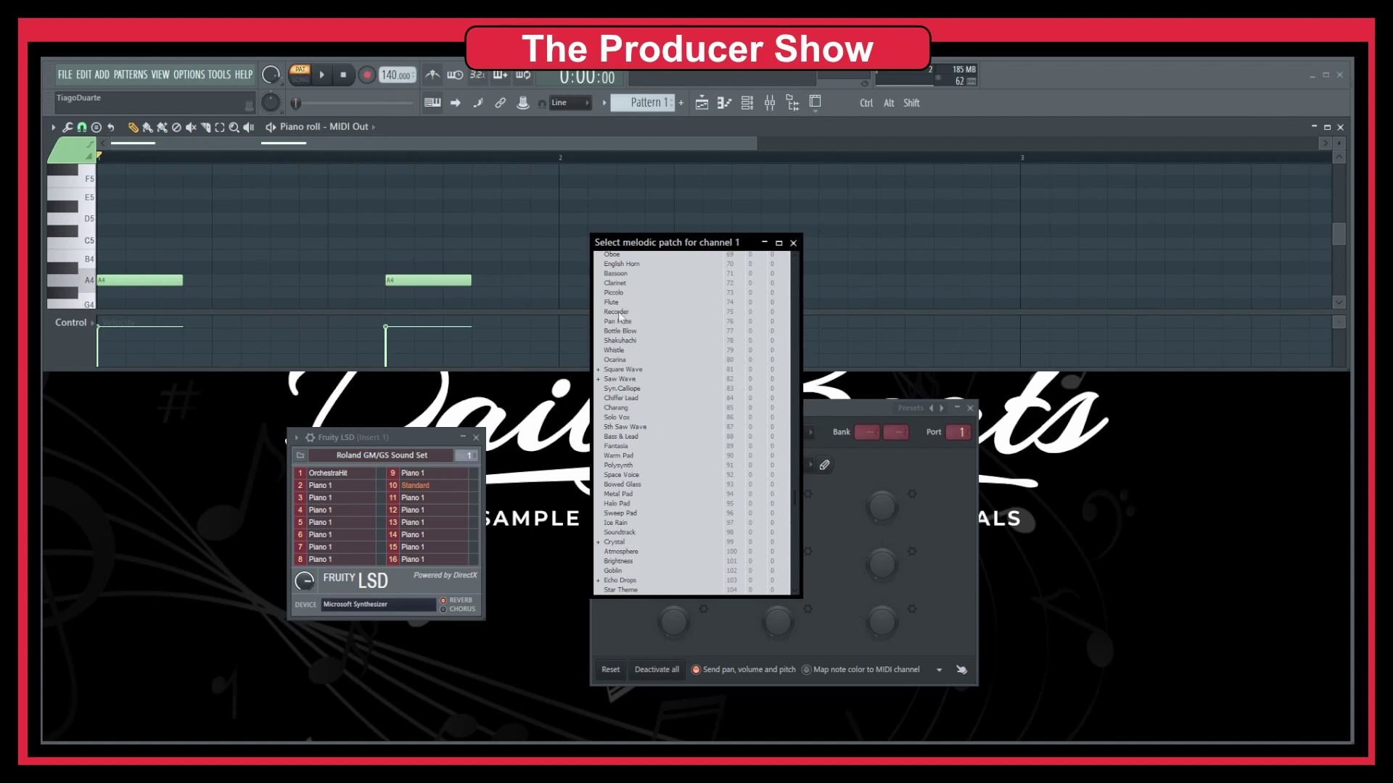
{"action": "scroll", "coordinate": [649, 432], "scroll_direction": "down", "scroll_amount": 6}
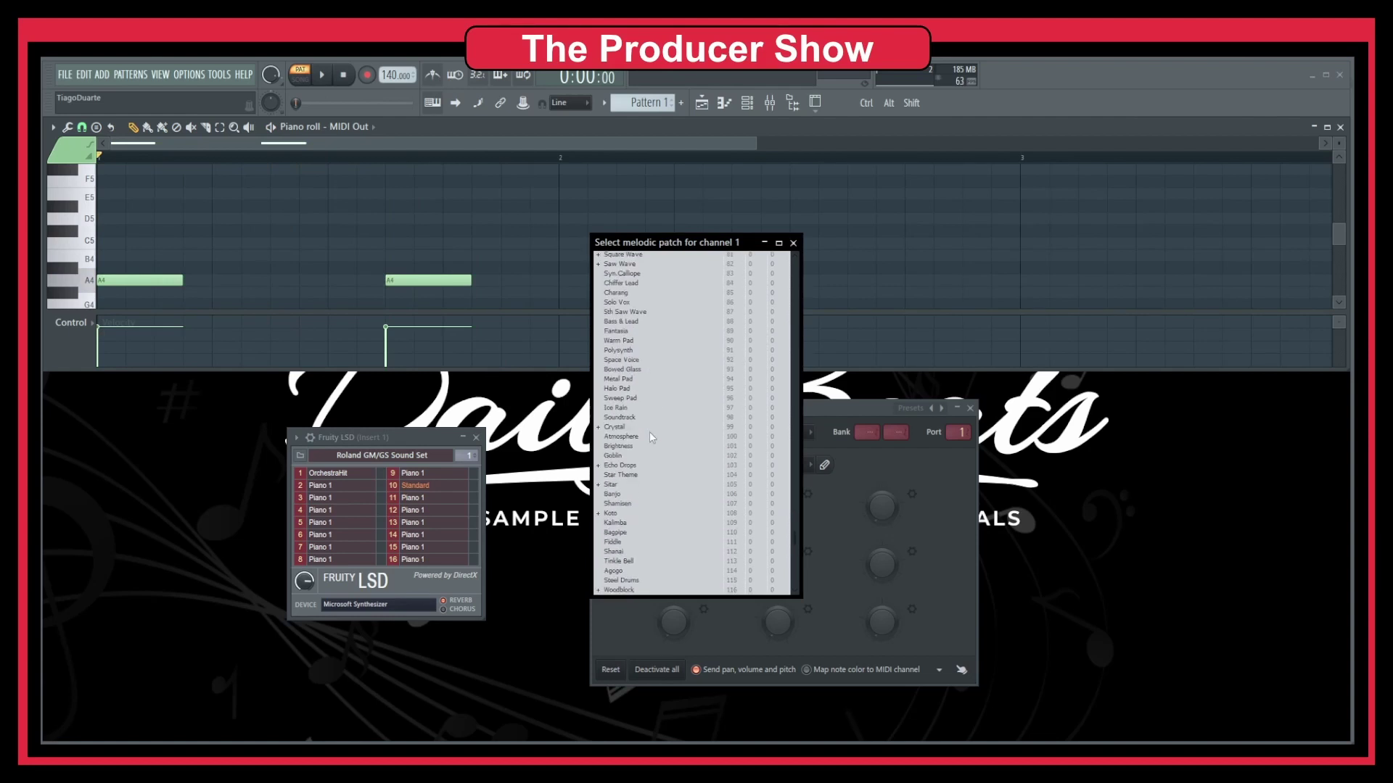
{"action": "scroll", "coordinate": [650, 432], "scroll_direction": "down", "scroll_amount": 2}
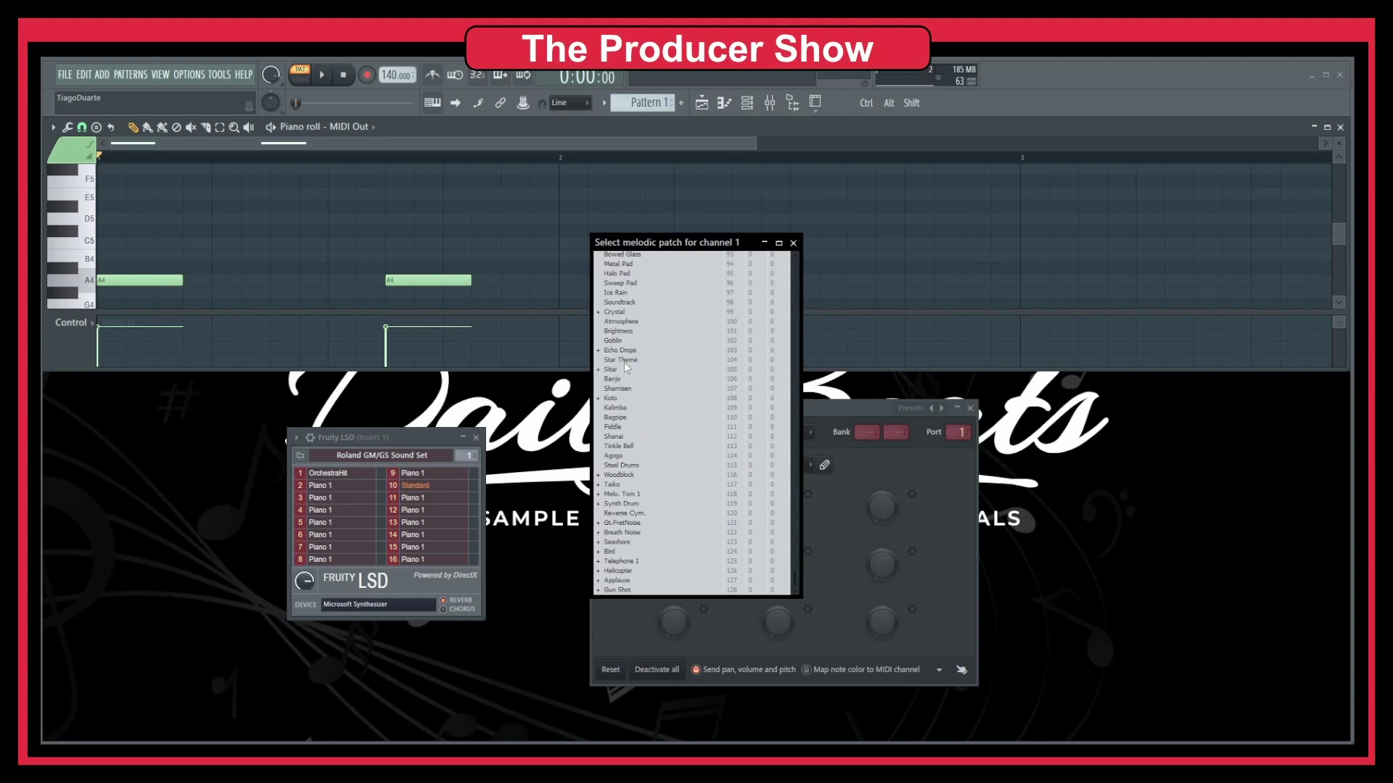
{"action": "left_click", "coordinate": [623, 467]}
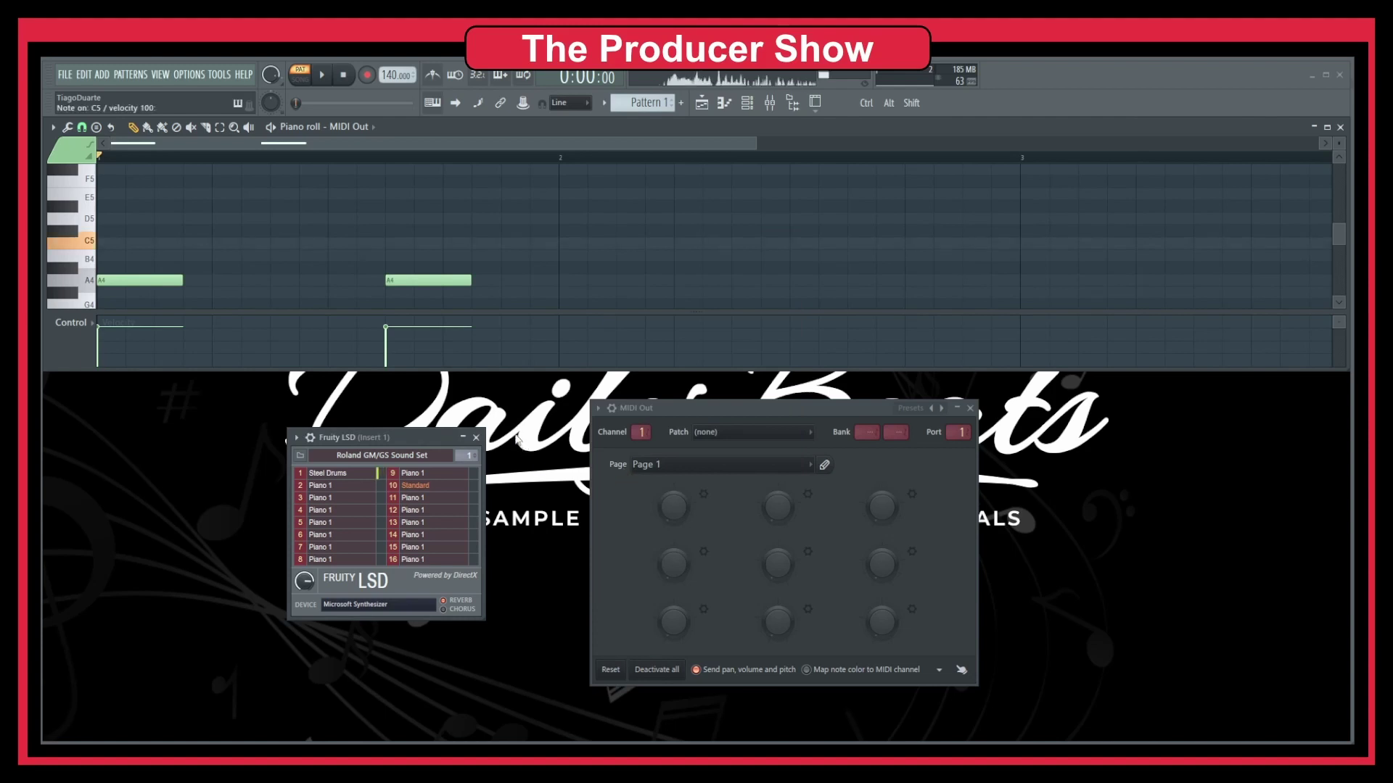
{"action": "key", "text": "space"}
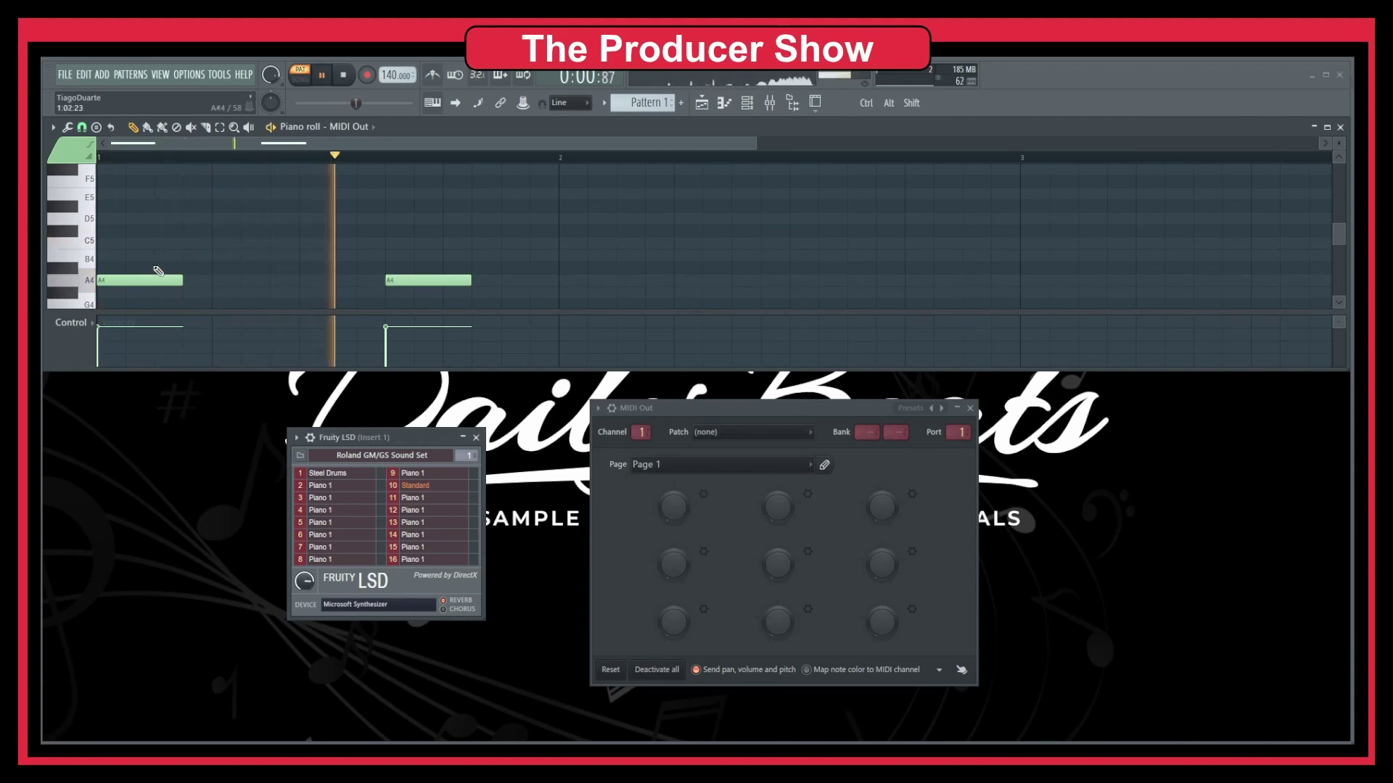
- Stop playback, assign the Telephone 2 patch to Fruity LSD channel 1, and audition the pattern with it
{"action": "key", "text": "space"}
{"action": "left_click", "coordinate": [725, 432]}
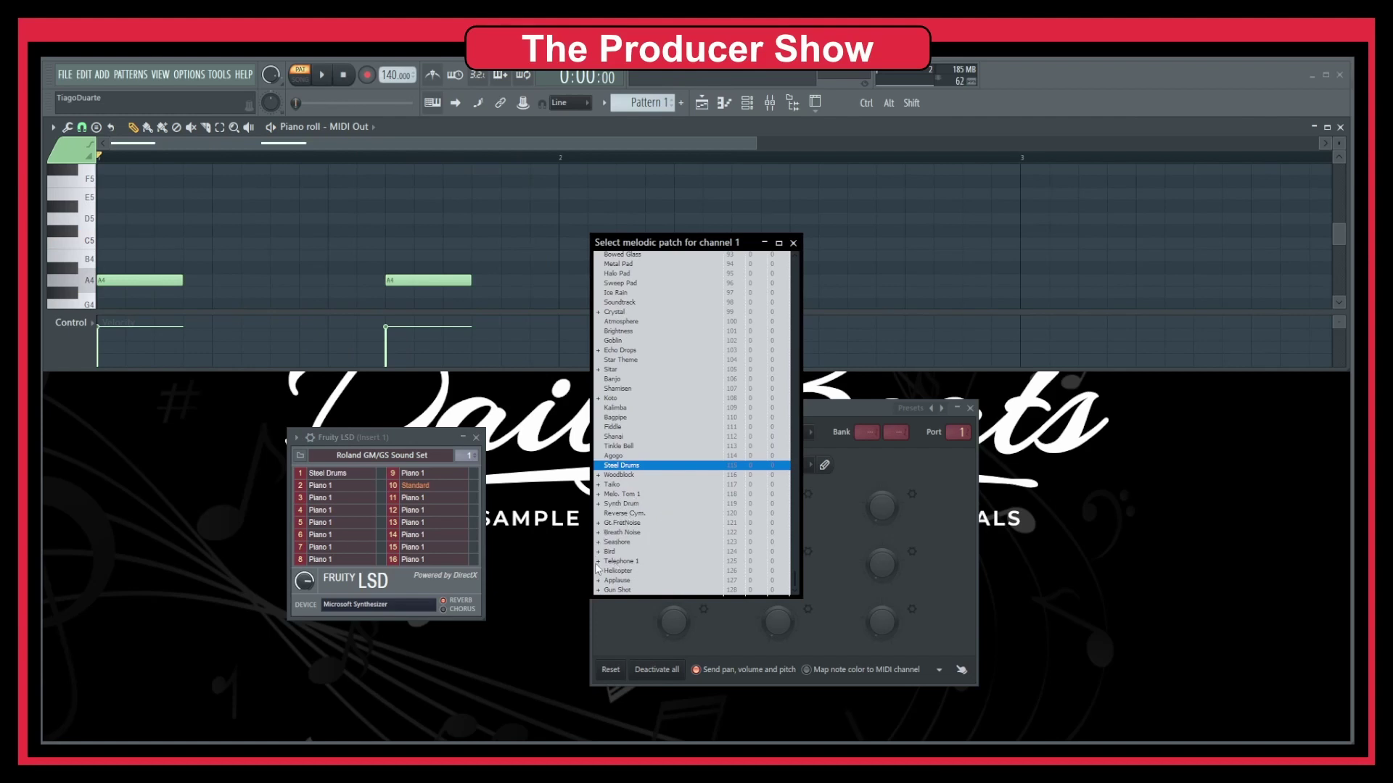
{"action": "scroll", "coordinate": [641, 575], "scroll_direction": "down", "scroll_amount": 2}
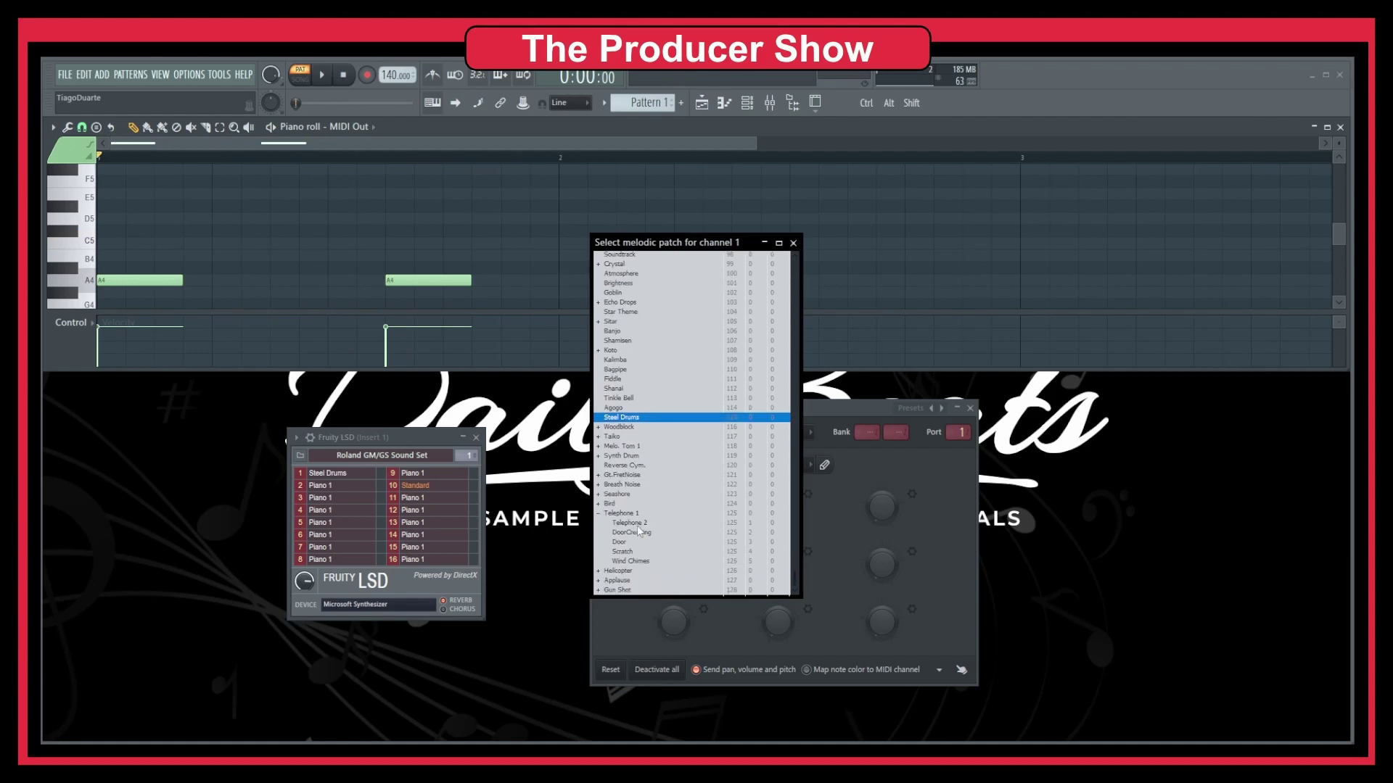
{"action": "double_click", "coordinate": [638, 529]}
{"action": "key", "text": "space"}
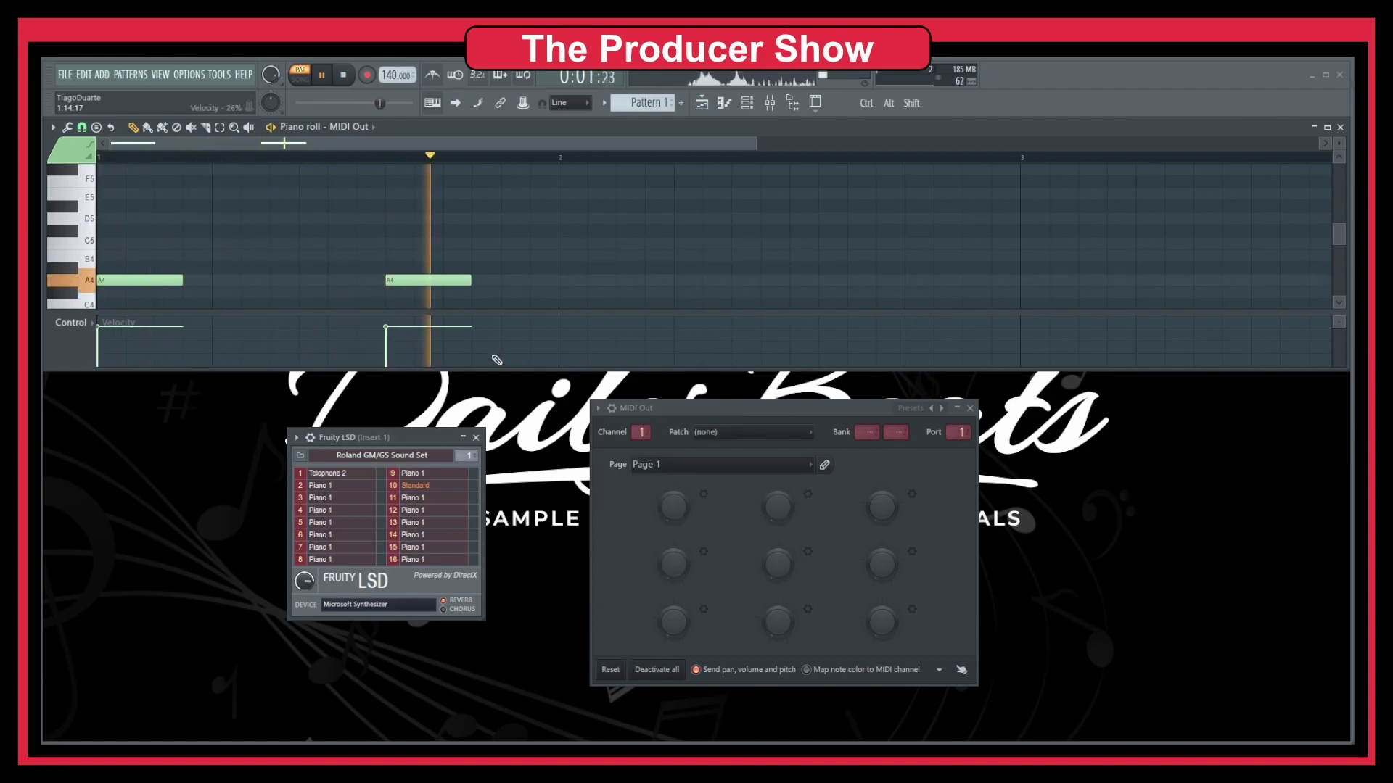
{"action": "key", "text": "space"}
- Preview the Telephone 2 patch on the piano roll keys and play the pattern once more
{"action": "left_click", "coordinate": [357, 475]}
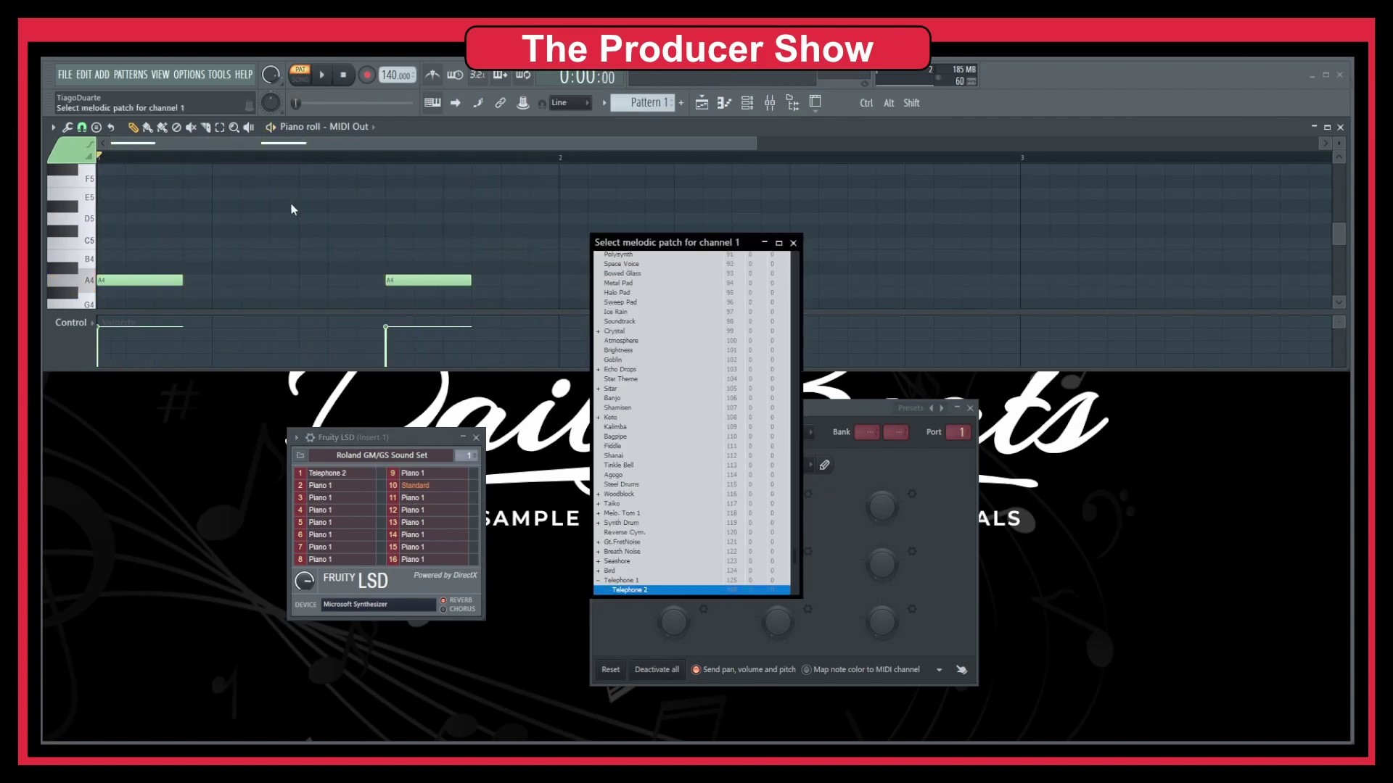
{"action": "left_click", "coordinate": [306, 252]}
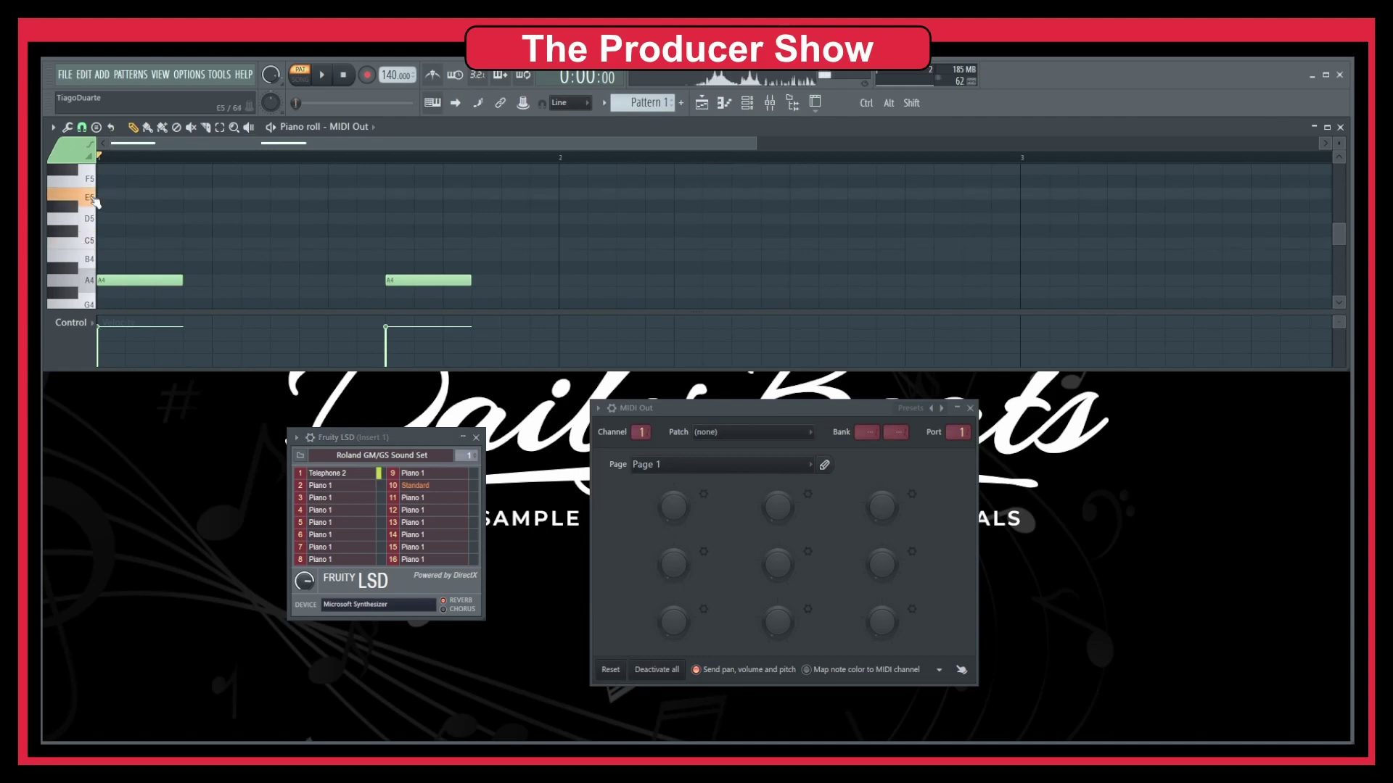
{"action": "scroll", "coordinate": [90, 258], "scroll_direction": "down", "scroll_amount": 3}
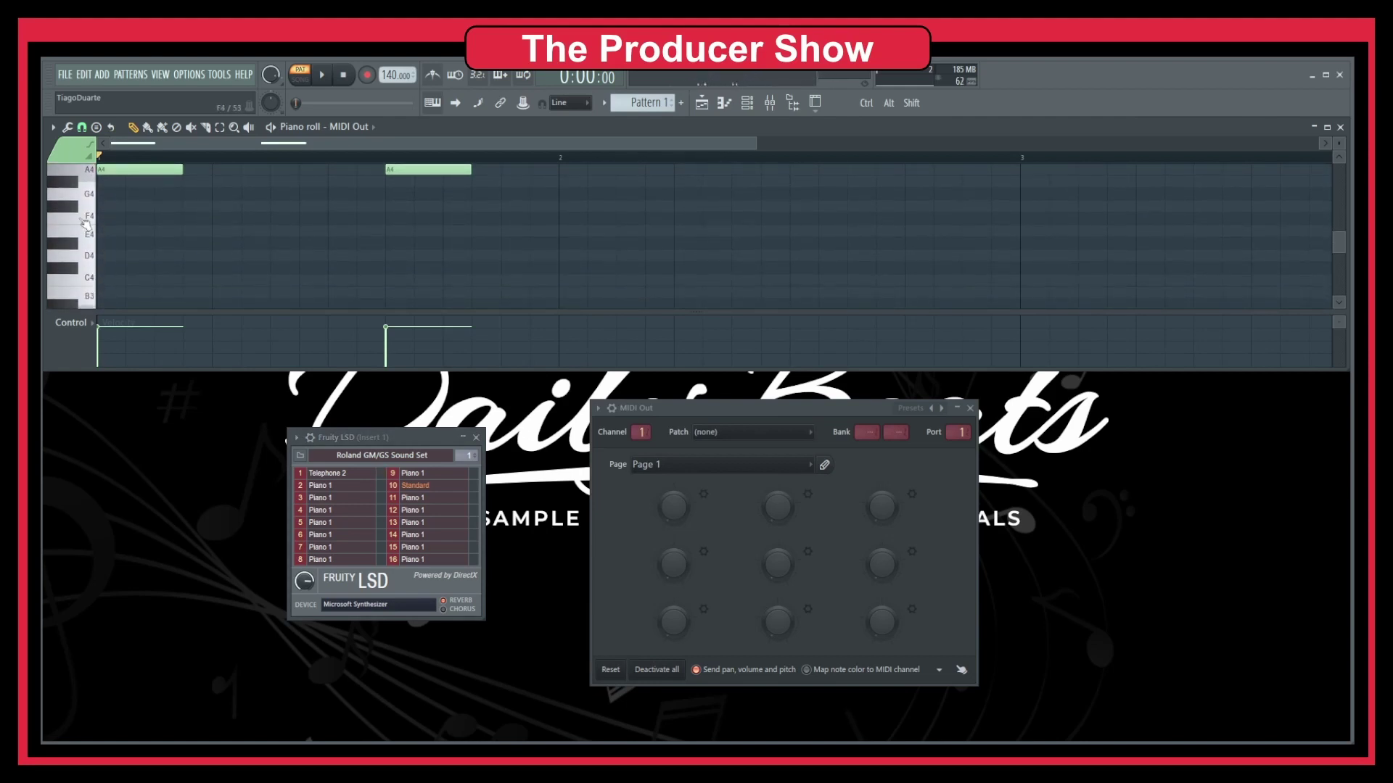
{"action": "scroll", "coordinate": [305, 274], "scroll_direction": "up", "scroll_amount": 2}
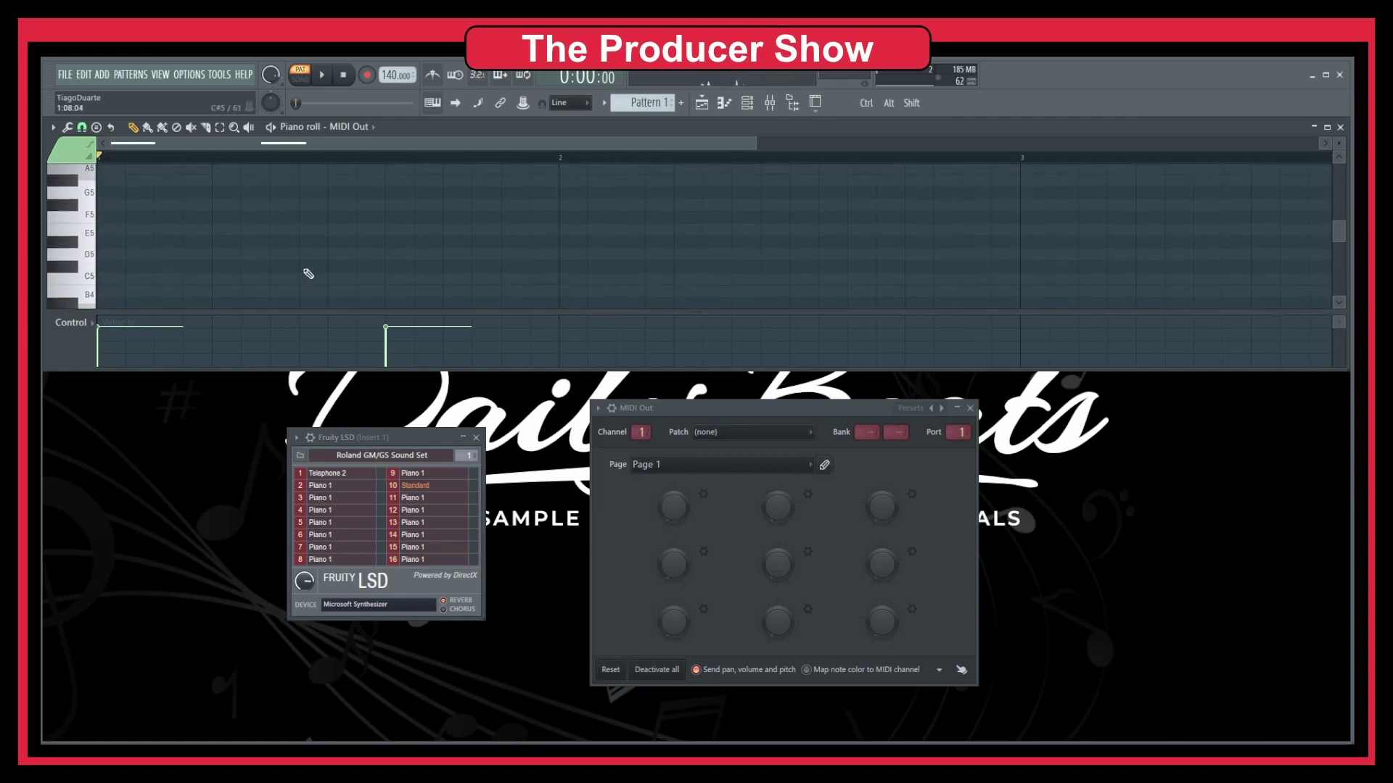
{"action": "key", "text": "space"}
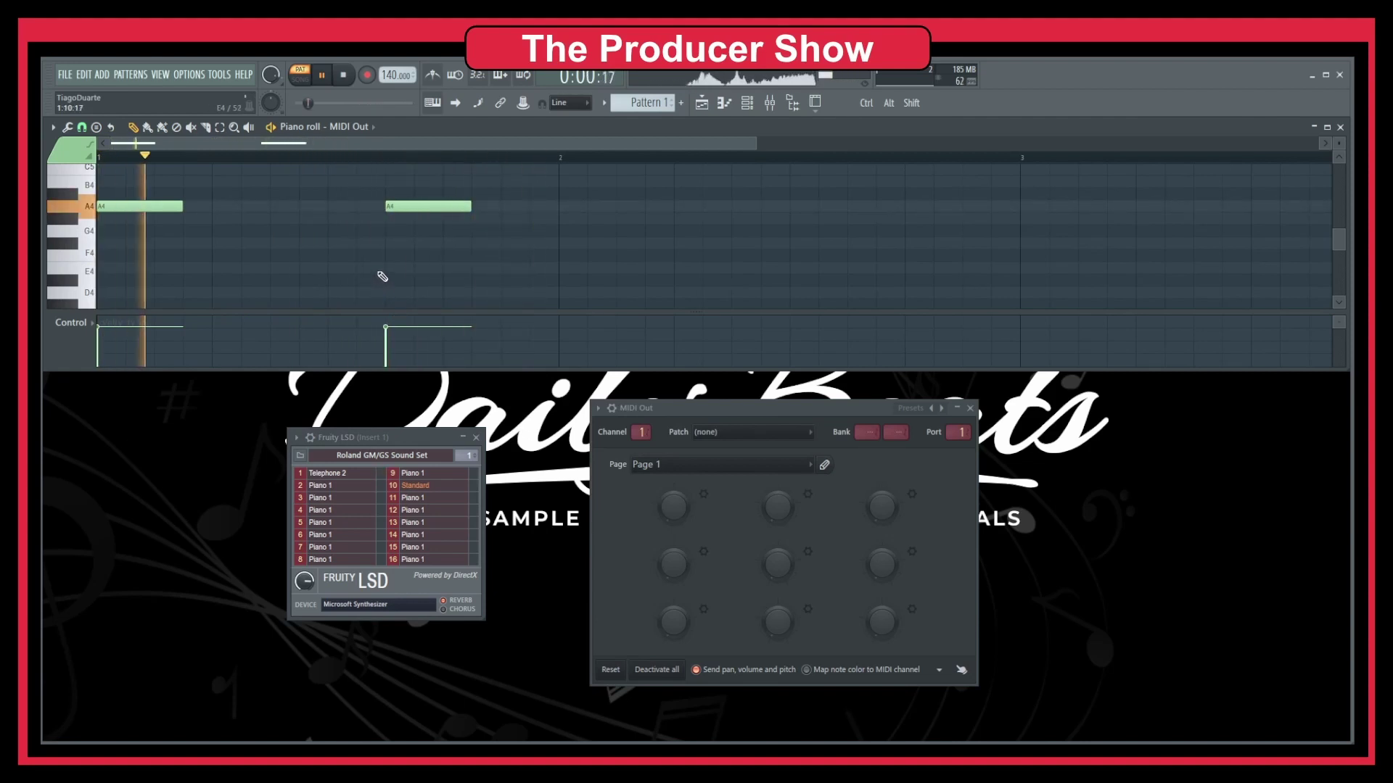
{"action": "key", "text": "space"}
- Change the Fruity LSD channel 1 patch to DoorCreaking and play the pattern
{"action": "left_click", "coordinate": [350, 473]}
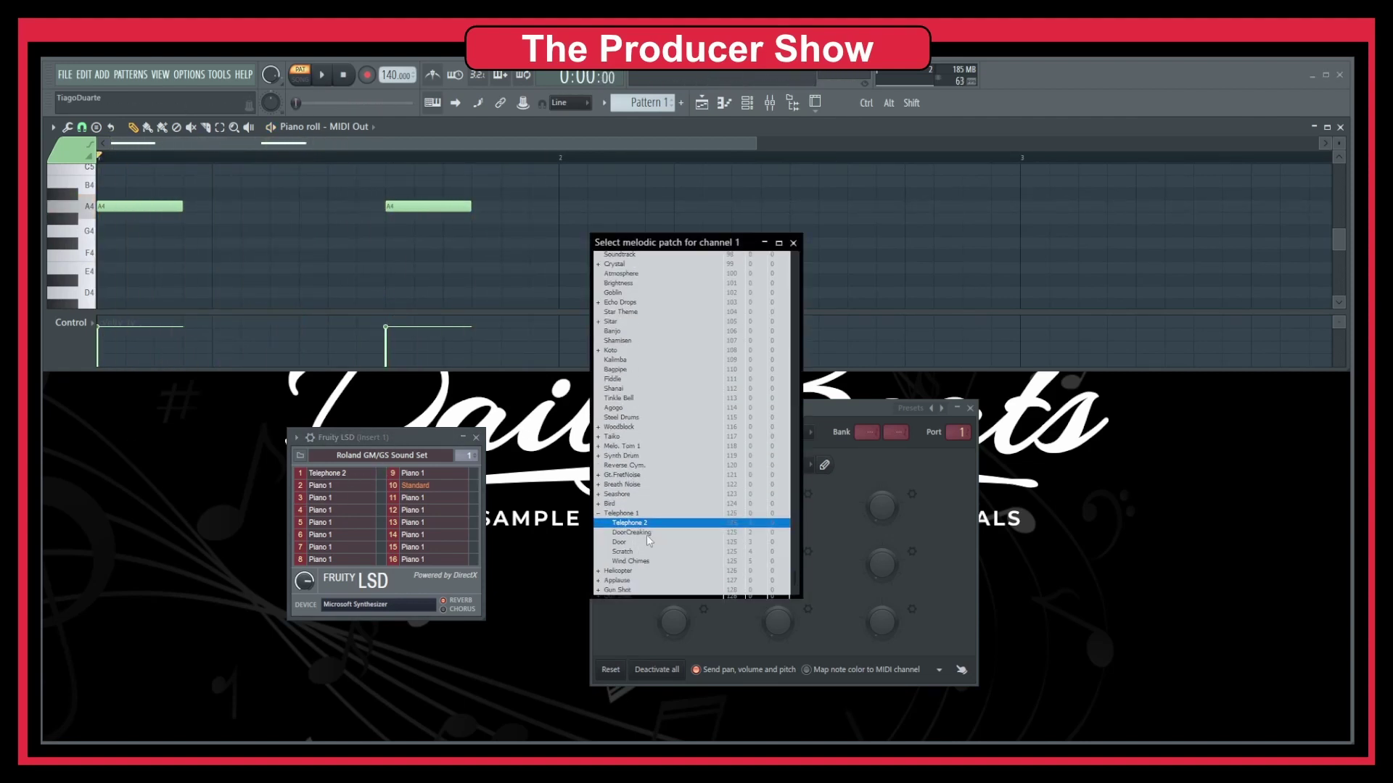
{"action": "double_click", "coordinate": [641, 534]}
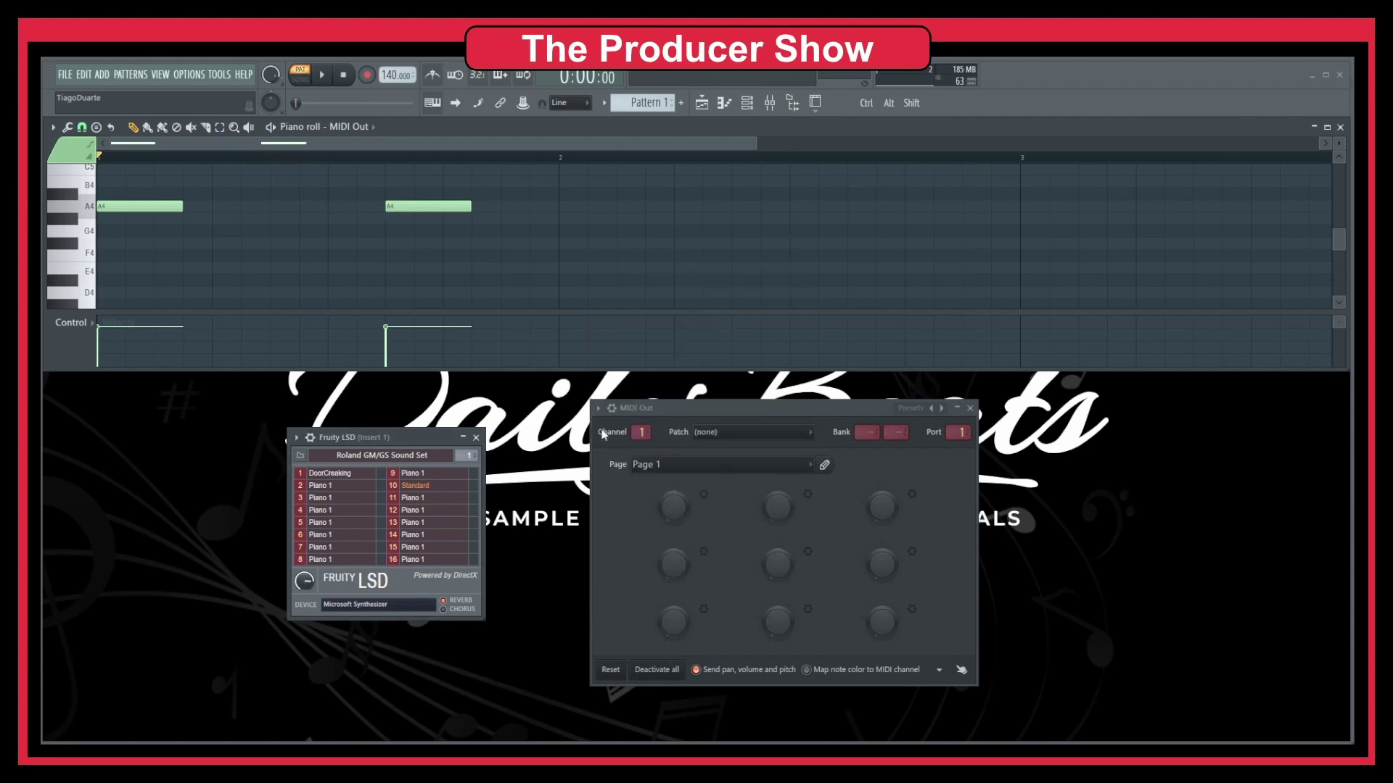
{"action": "key", "text": "space"}
- Change the Fruity LSD channel 1 patch to Scratch, then play and stop the pattern
{"action": "left_click", "coordinate": [356, 475]}
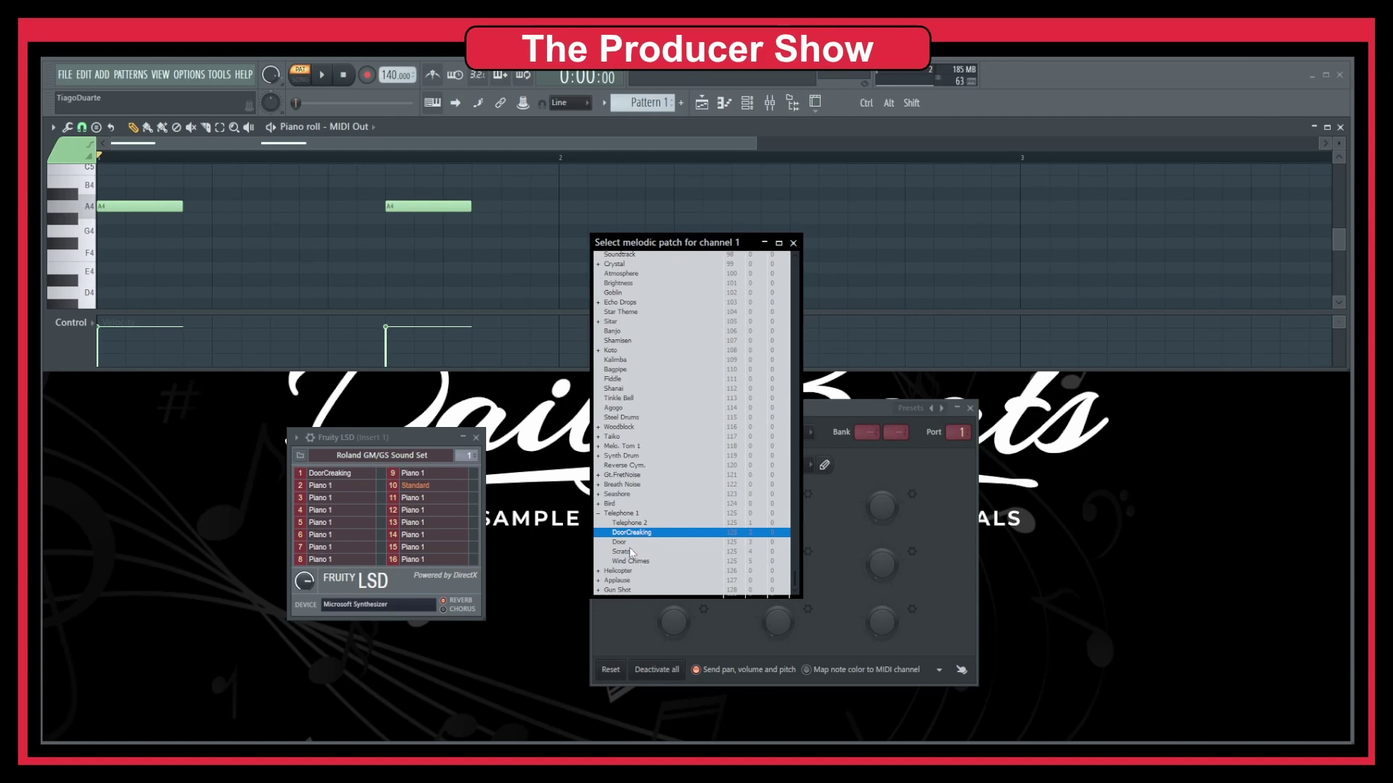
{"action": "double_click", "coordinate": [631, 553]}
{"action": "key", "text": "space"}
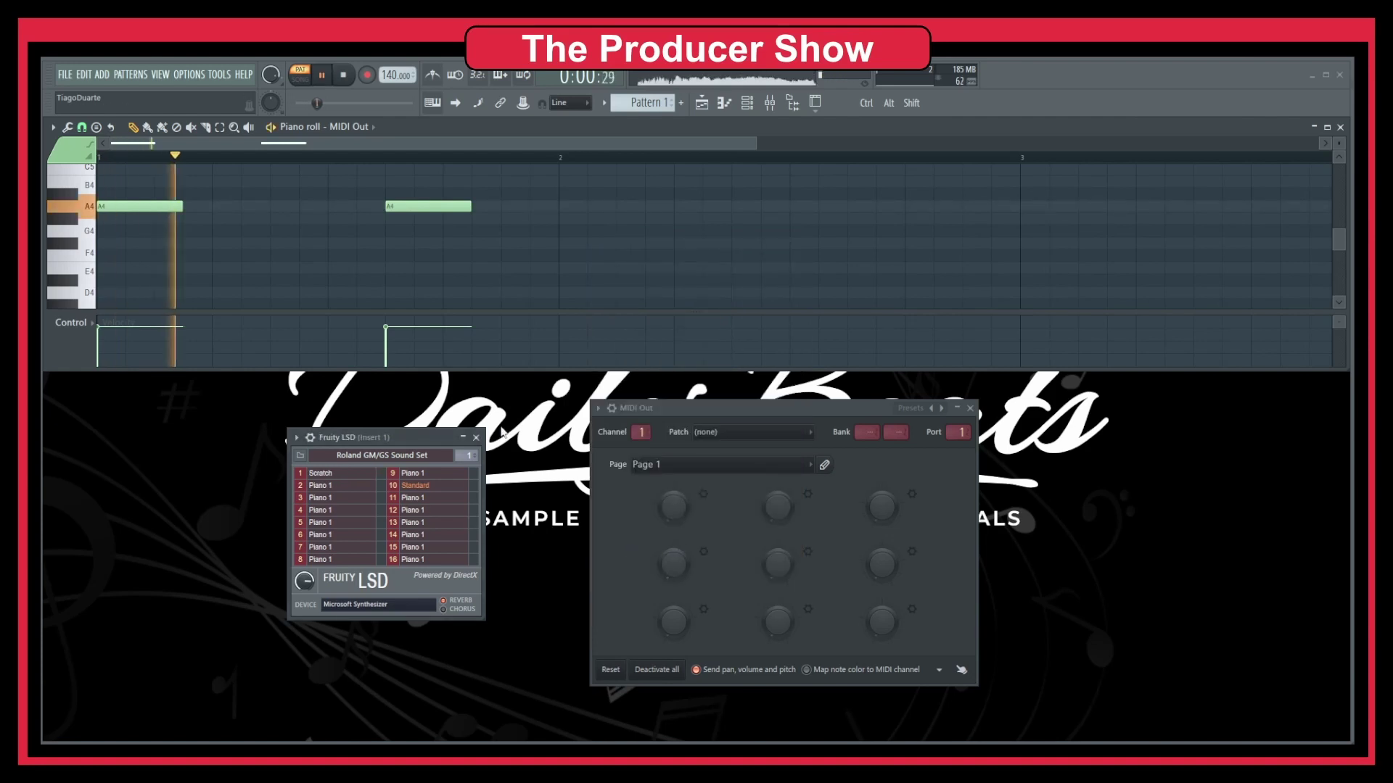
{"action": "key", "text": "space"}
- Assign the Car-Engine patch from the Helicopter group to channel 1 and audition it with the pattern and the A4 key
{"action": "left_click", "coordinate": [356, 475]}
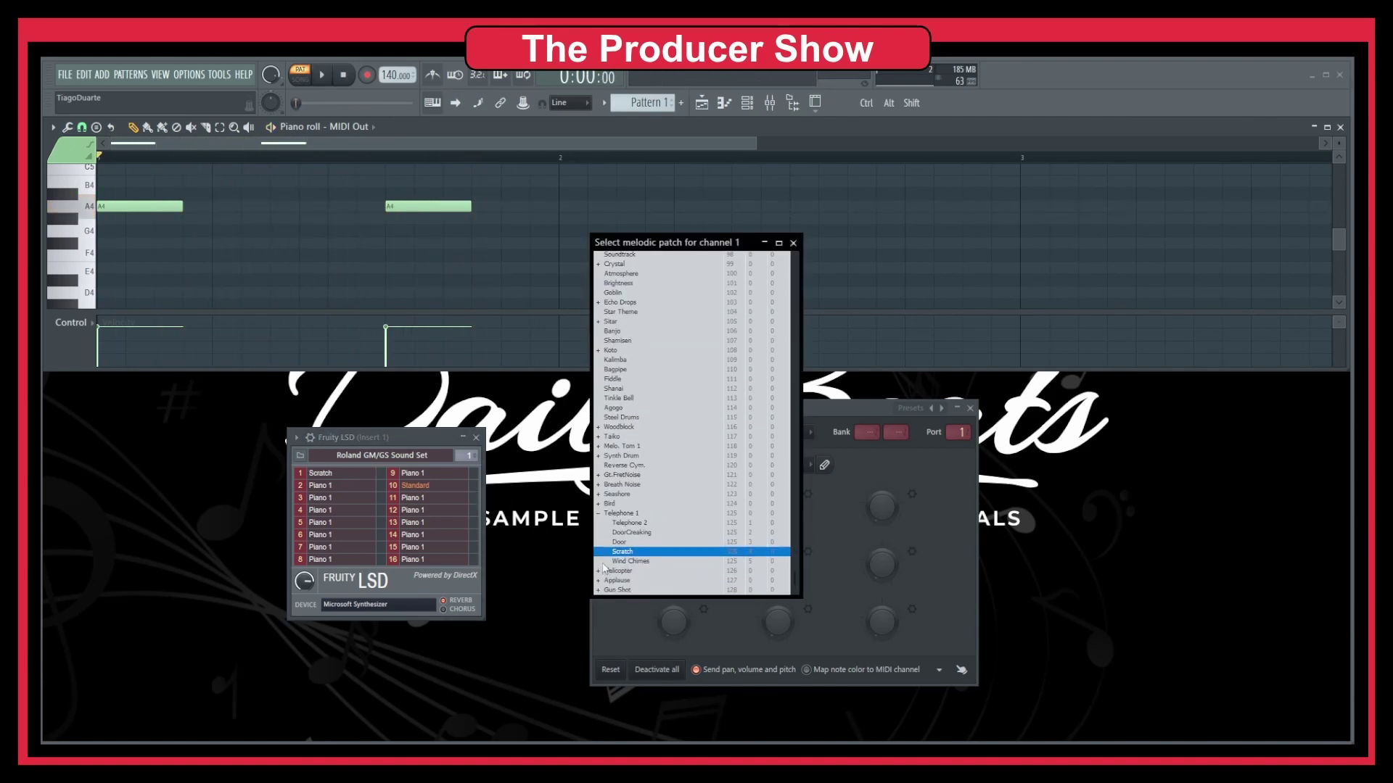
{"action": "scroll", "coordinate": [637, 521], "scroll_direction": "down", "scroll_amount": 3}
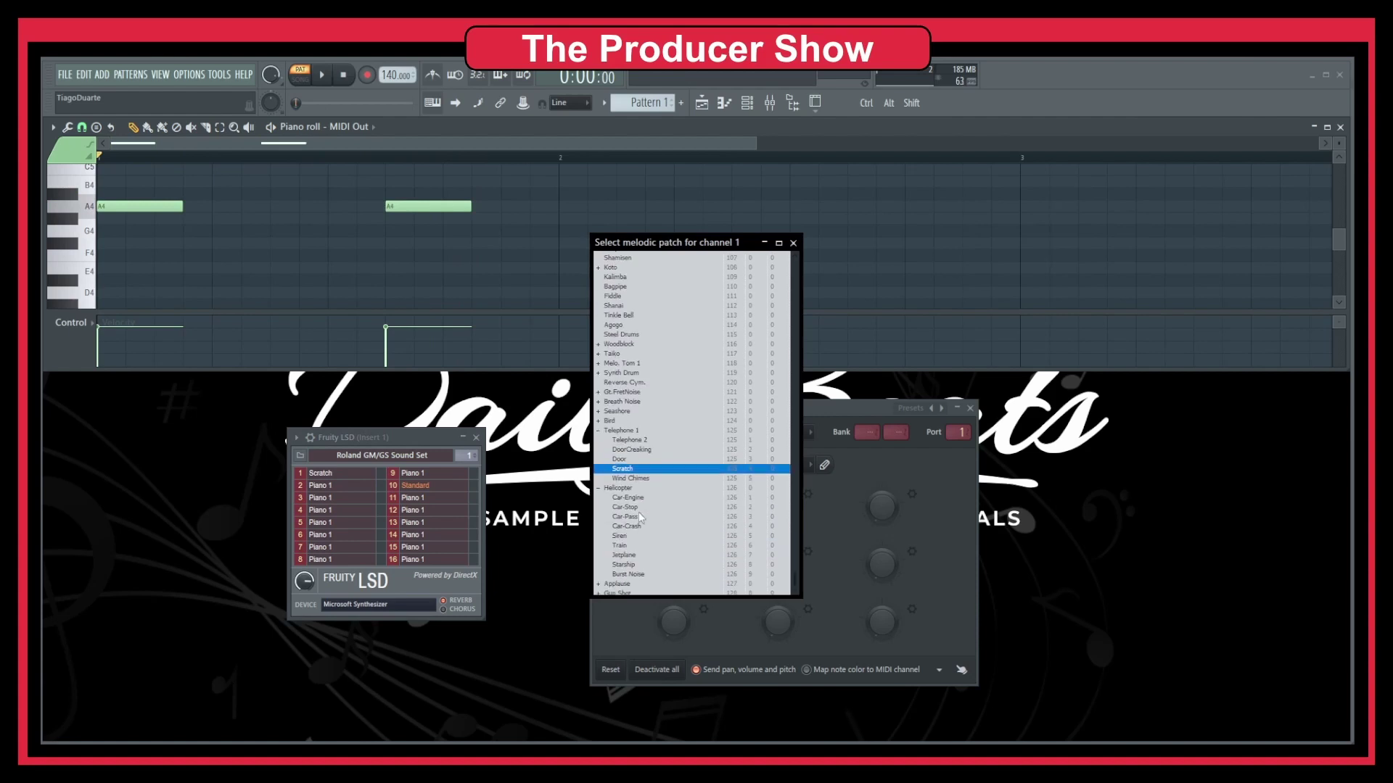
{"action": "double_click", "coordinate": [634, 496]}
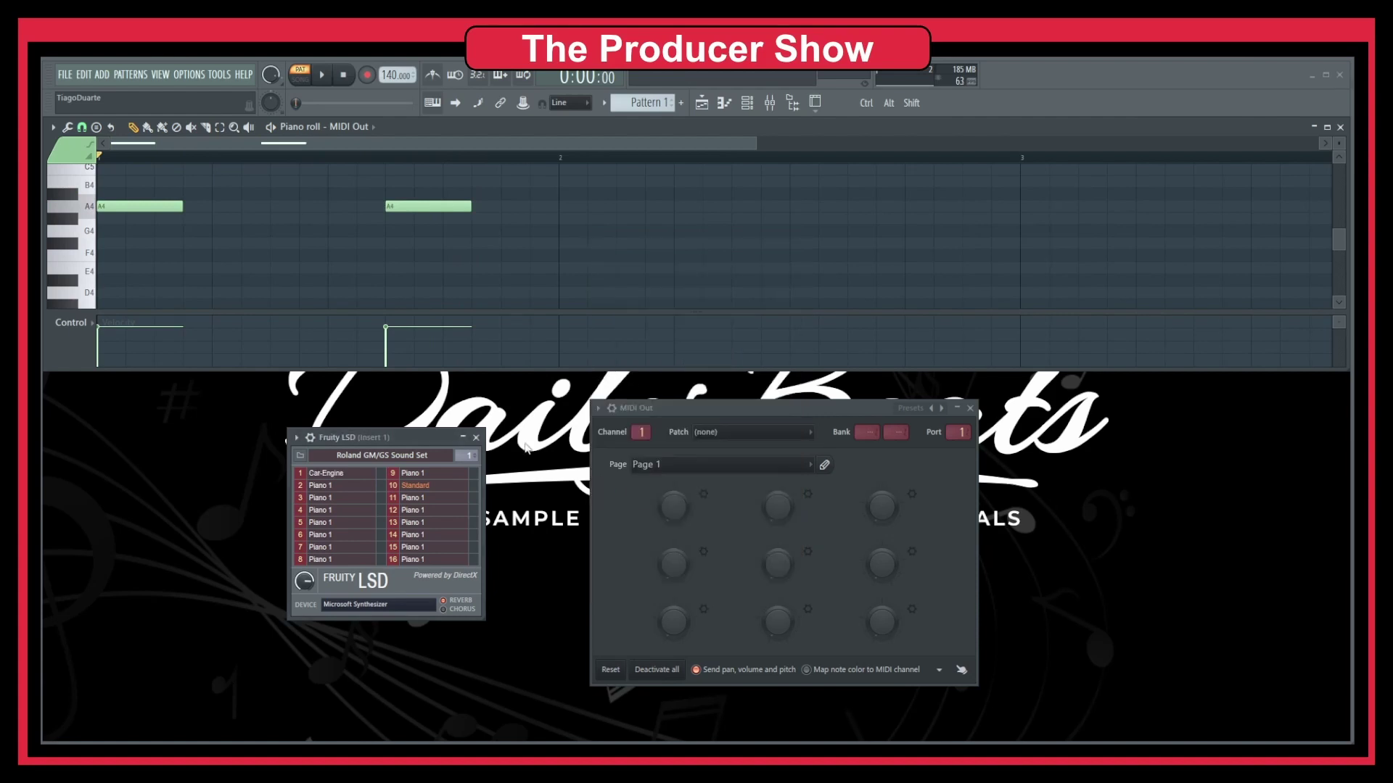
{"action": "key", "text": "space"}
{"action": "key", "text": "space"}
{"action": "left_click", "coordinate": [91, 210]}
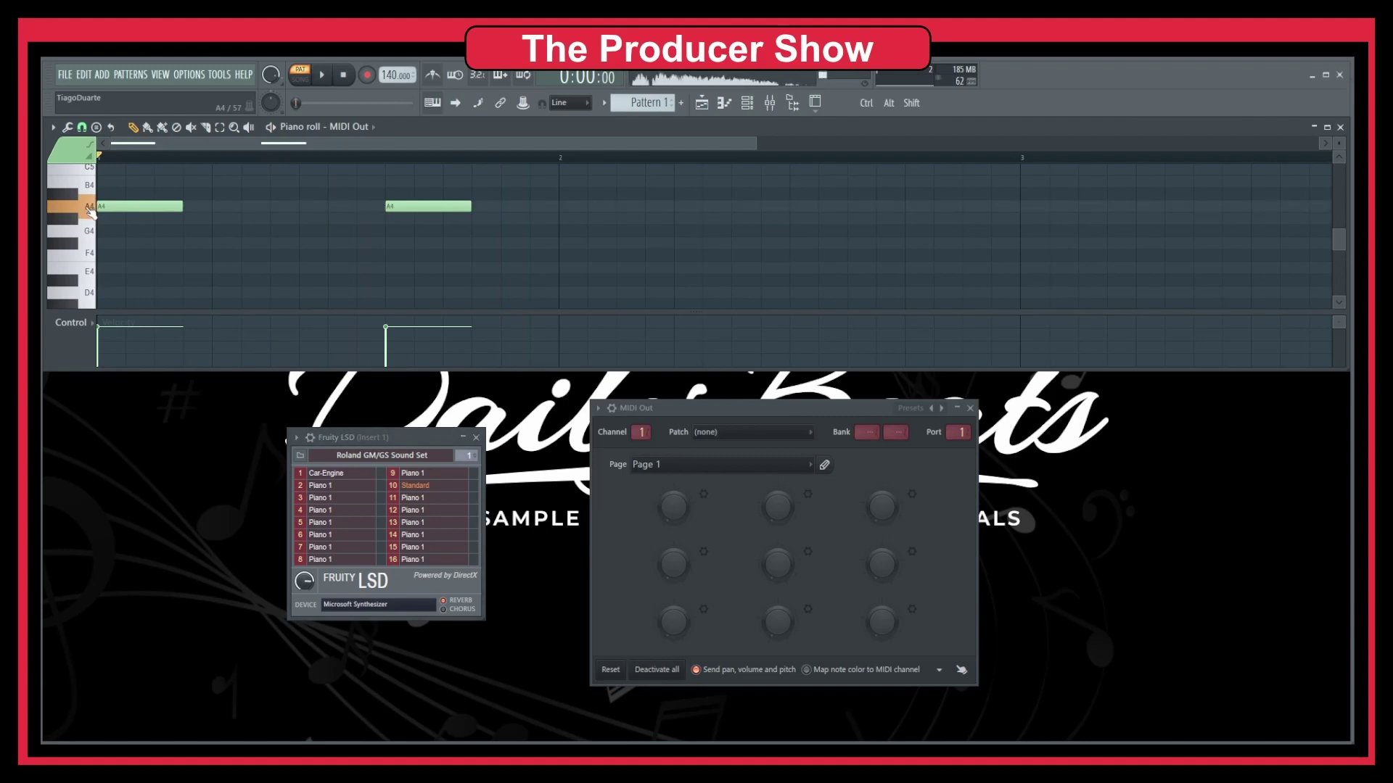
- Assign the Machine Gun patch from the Gun Shot group to channel 1 and preview it on the A4 key
{"action": "left_click", "coordinate": [369, 479]}
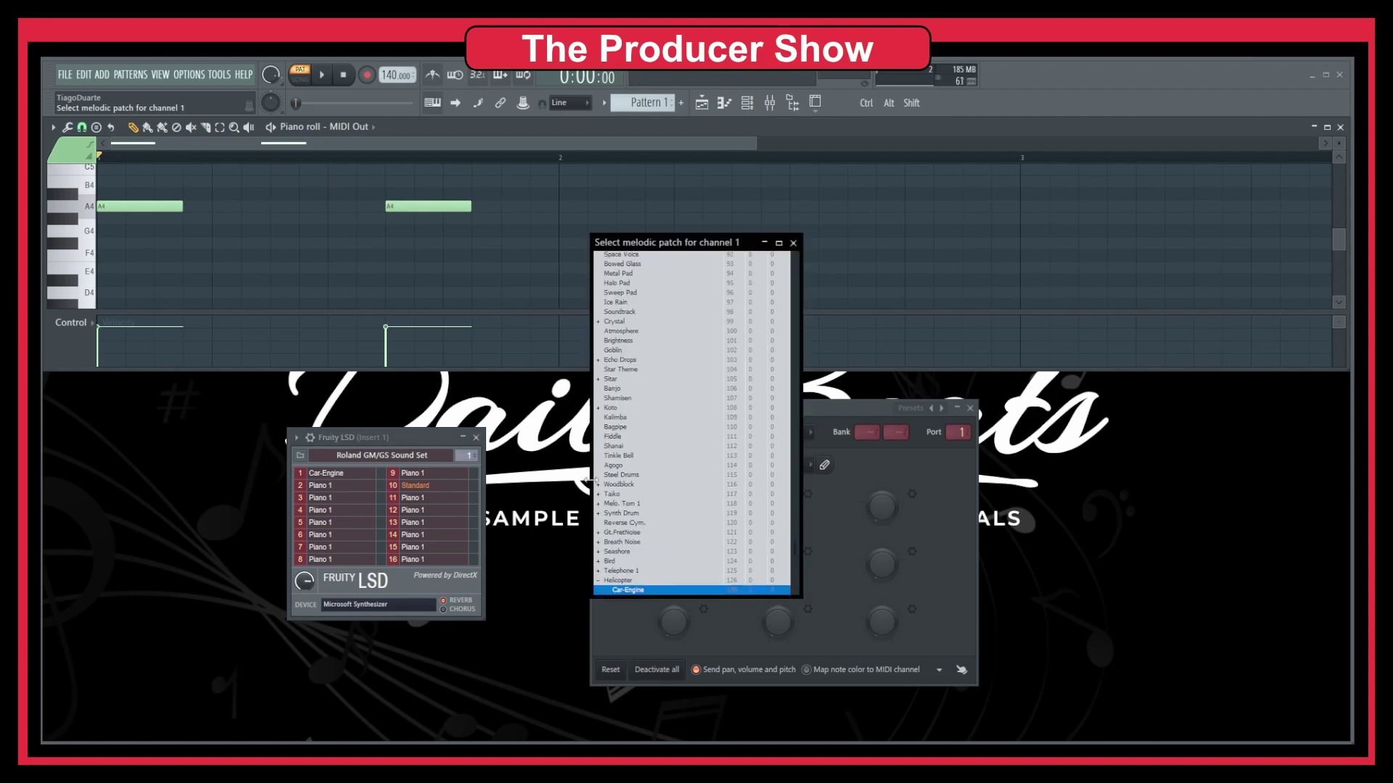
{"action": "scroll", "coordinate": [660, 464], "scroll_direction": "down", "scroll_amount": 2}
{"action": "left_click", "coordinate": [598, 485]}
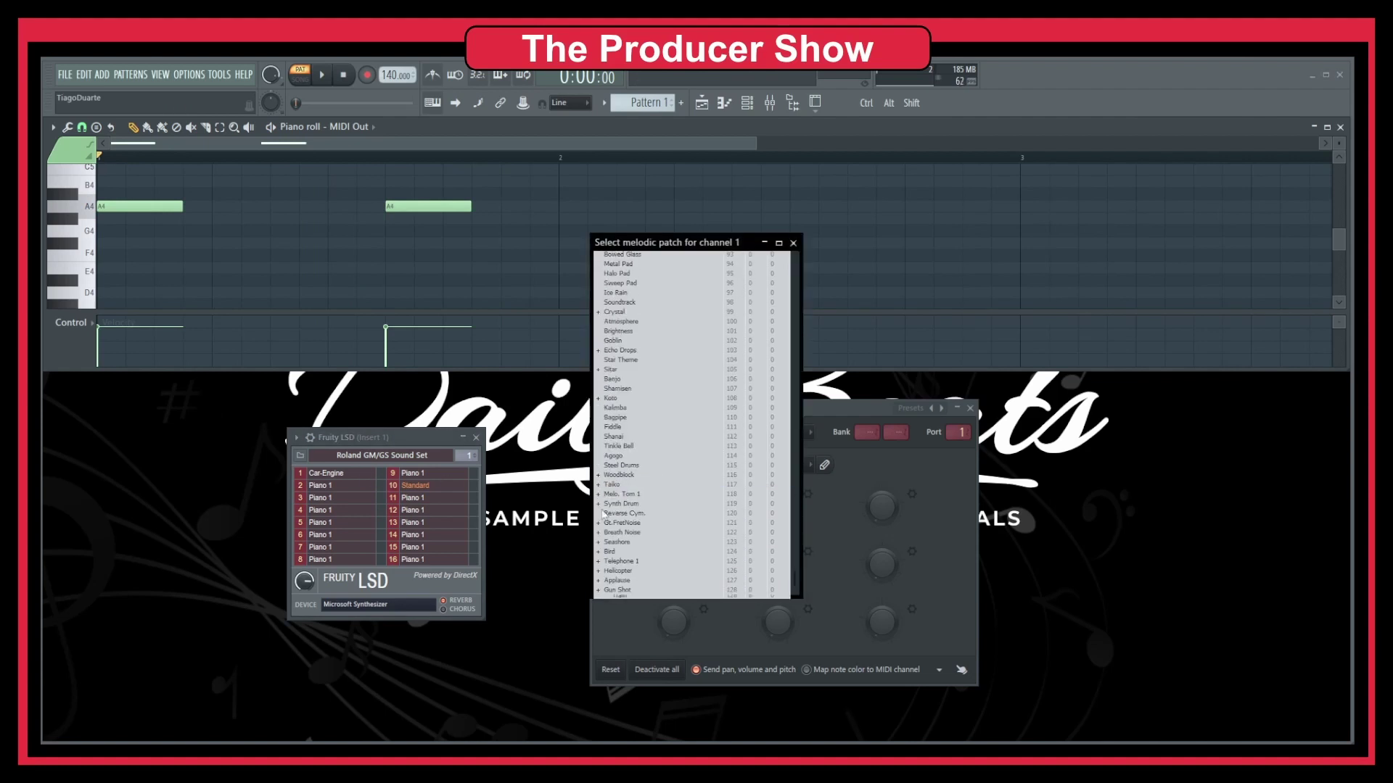
{"action": "left_click", "coordinate": [599, 592]}
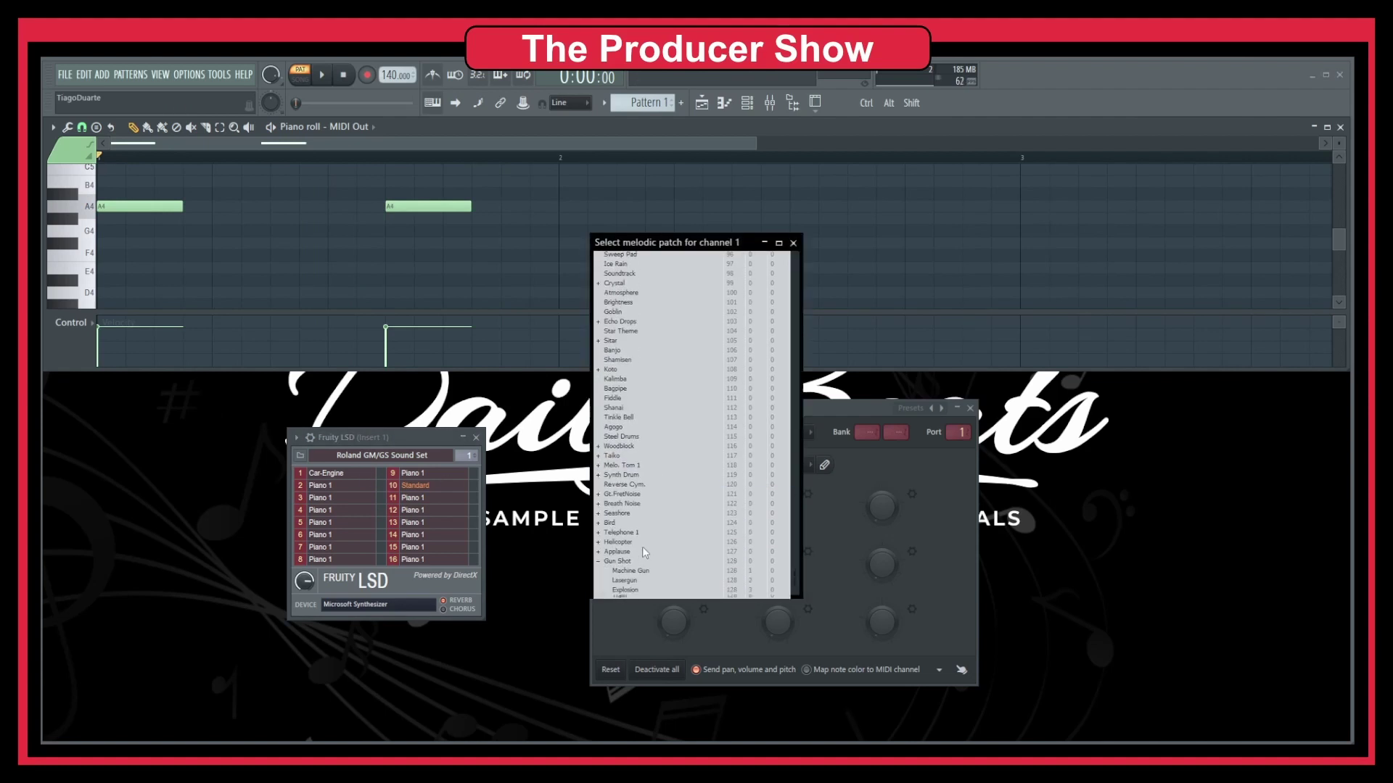
{"action": "left_click", "coordinate": [637, 574]}
{"action": "left_click", "coordinate": [92, 209]}
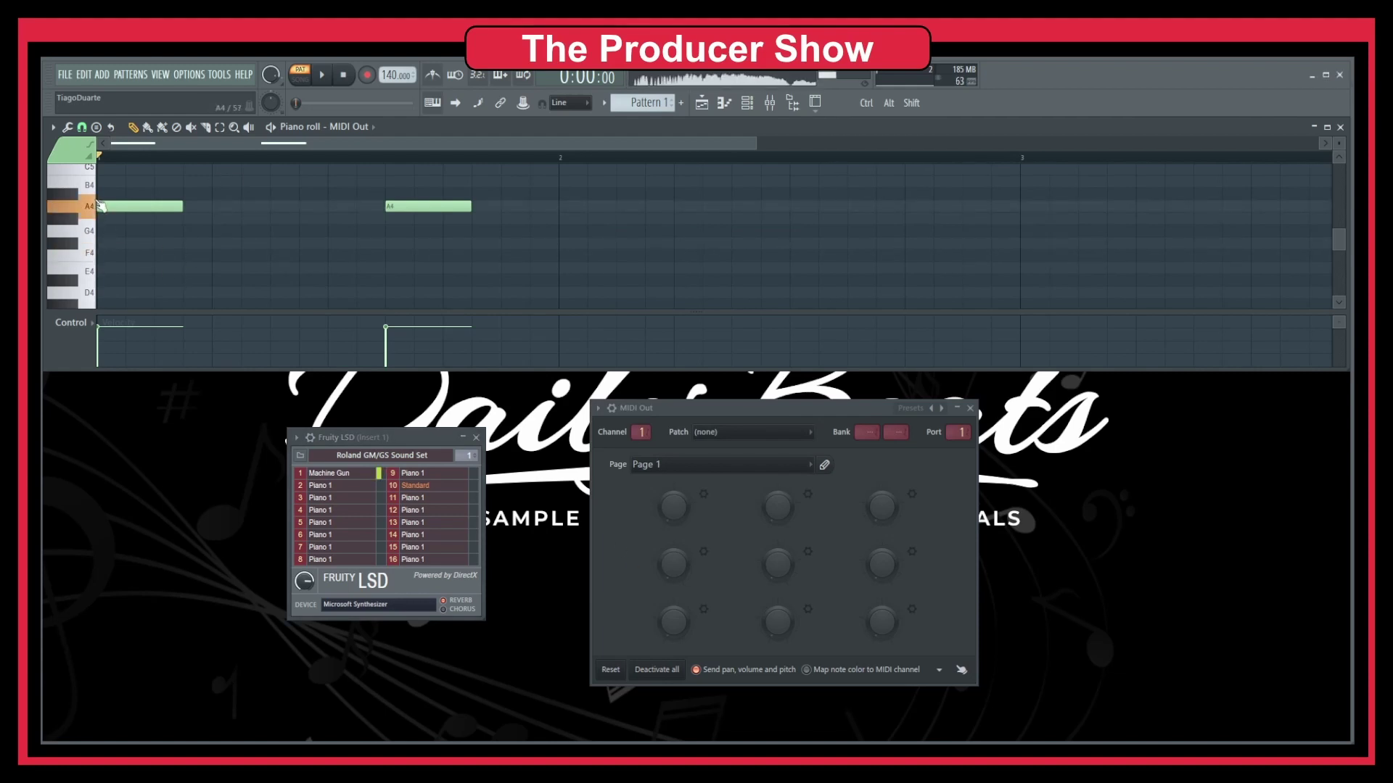
- Change the Fruity LSD channel 1 patch to Lasergun
{"action": "left_click", "coordinate": [356, 477]}
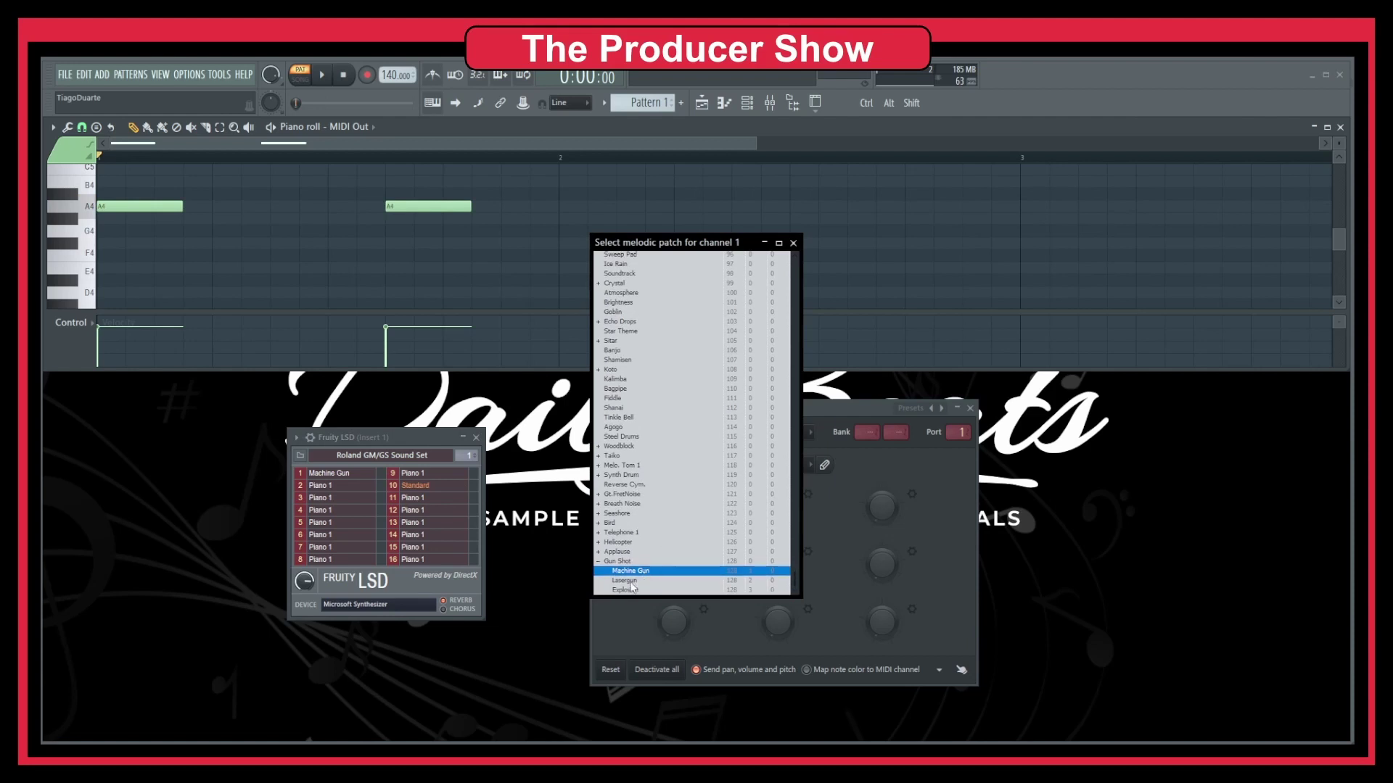
{"action": "left_click", "coordinate": [628, 581]}
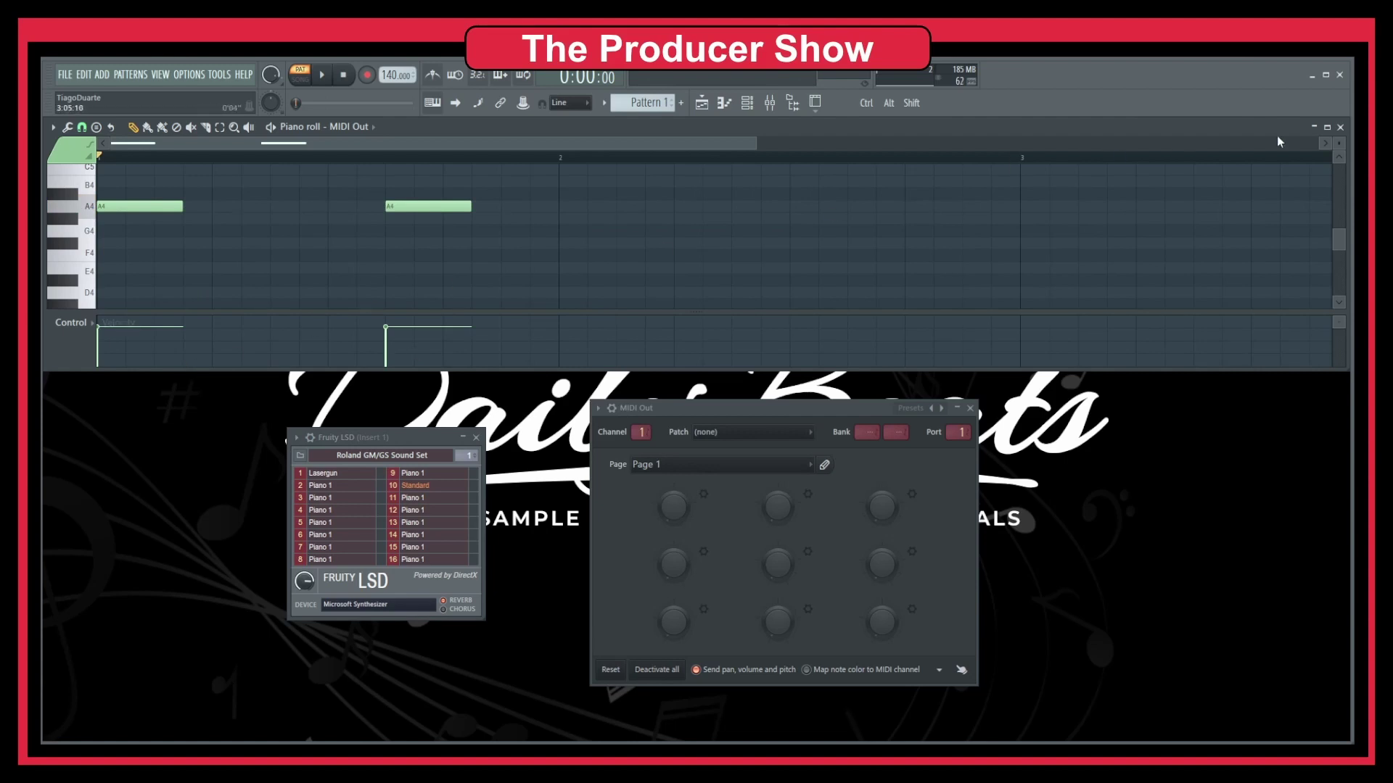
- Close the piano roll and move the MIDI Out and Fruity LSD windows up beneath the channel rack
{"action": "left_click", "coordinate": [1340, 129]}
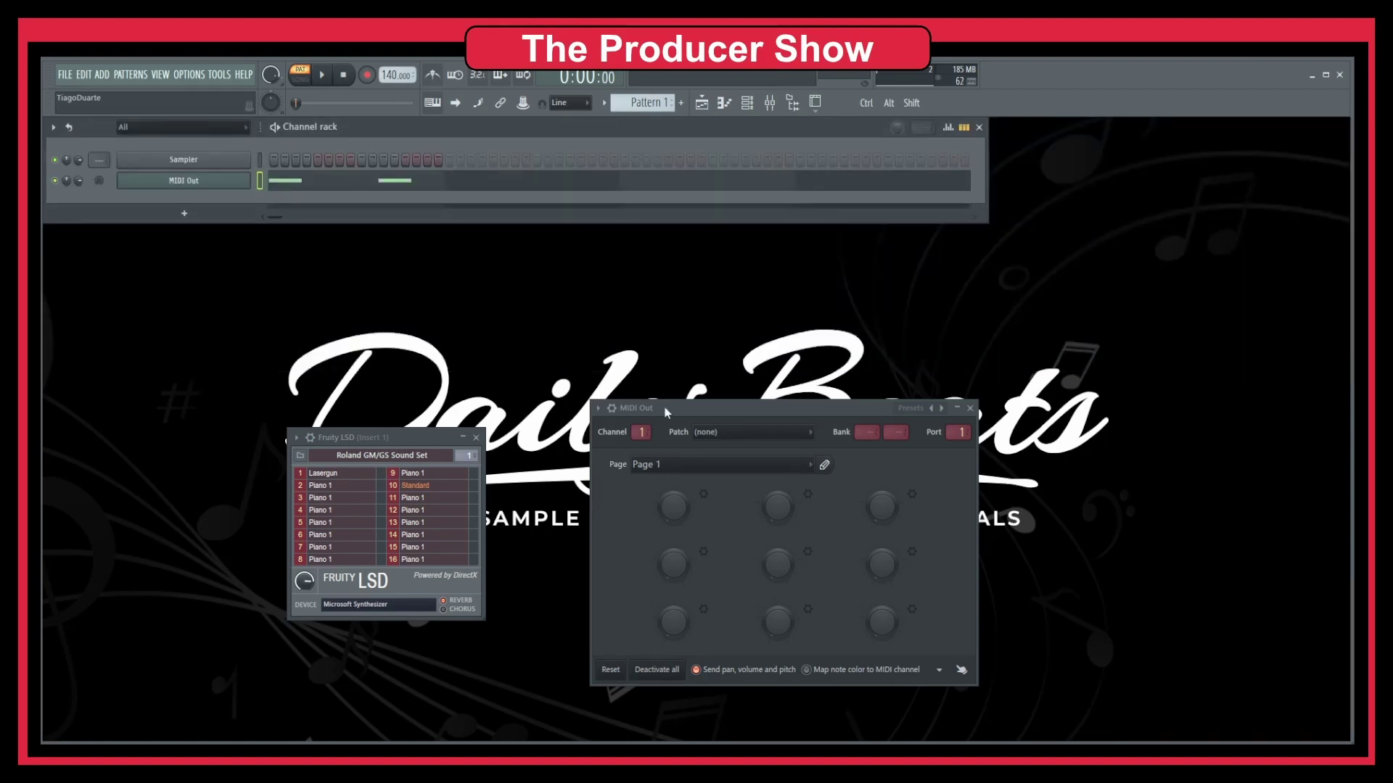
{"action": "left_click_drag", "start_coordinate": [756, 402], "coordinate": [774, 308]}
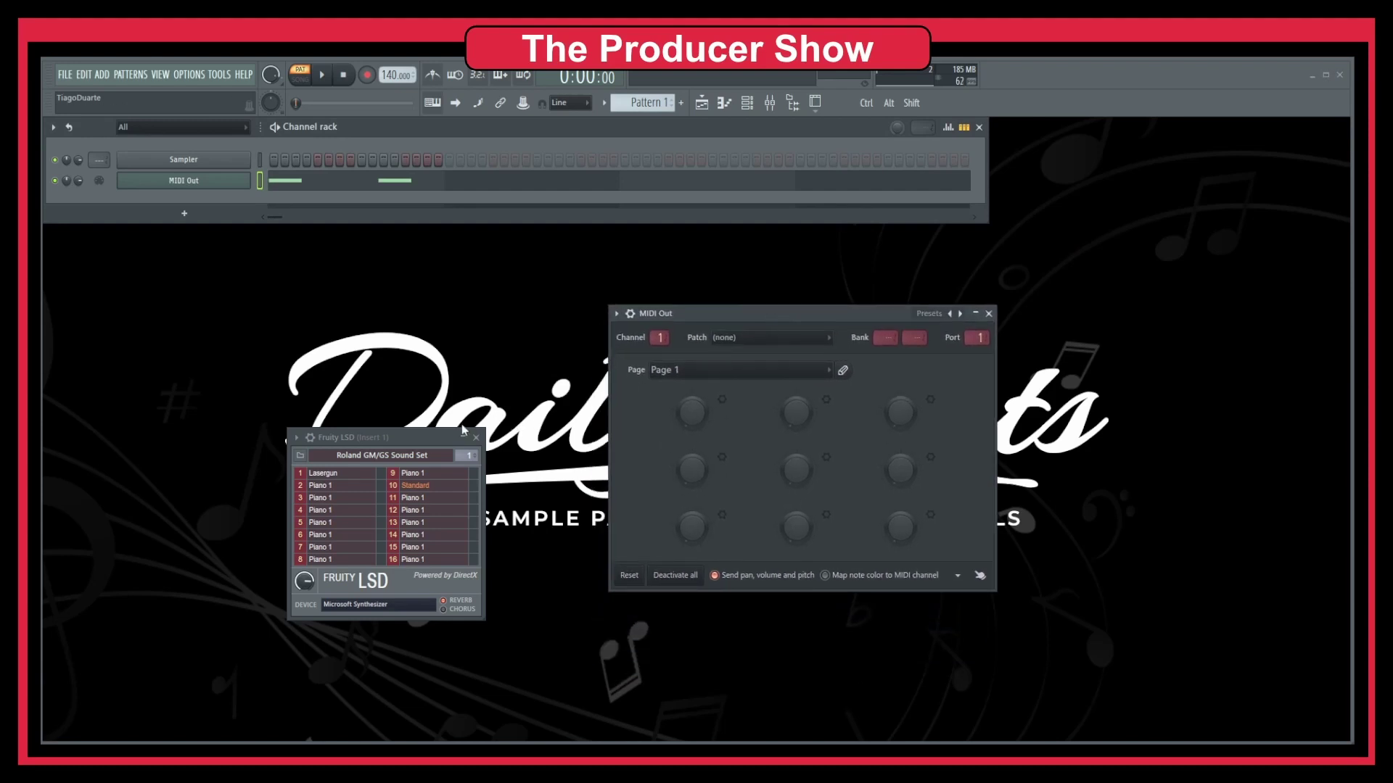
{"action": "left_click_drag", "start_coordinate": [424, 436], "coordinate": [449, 347]}
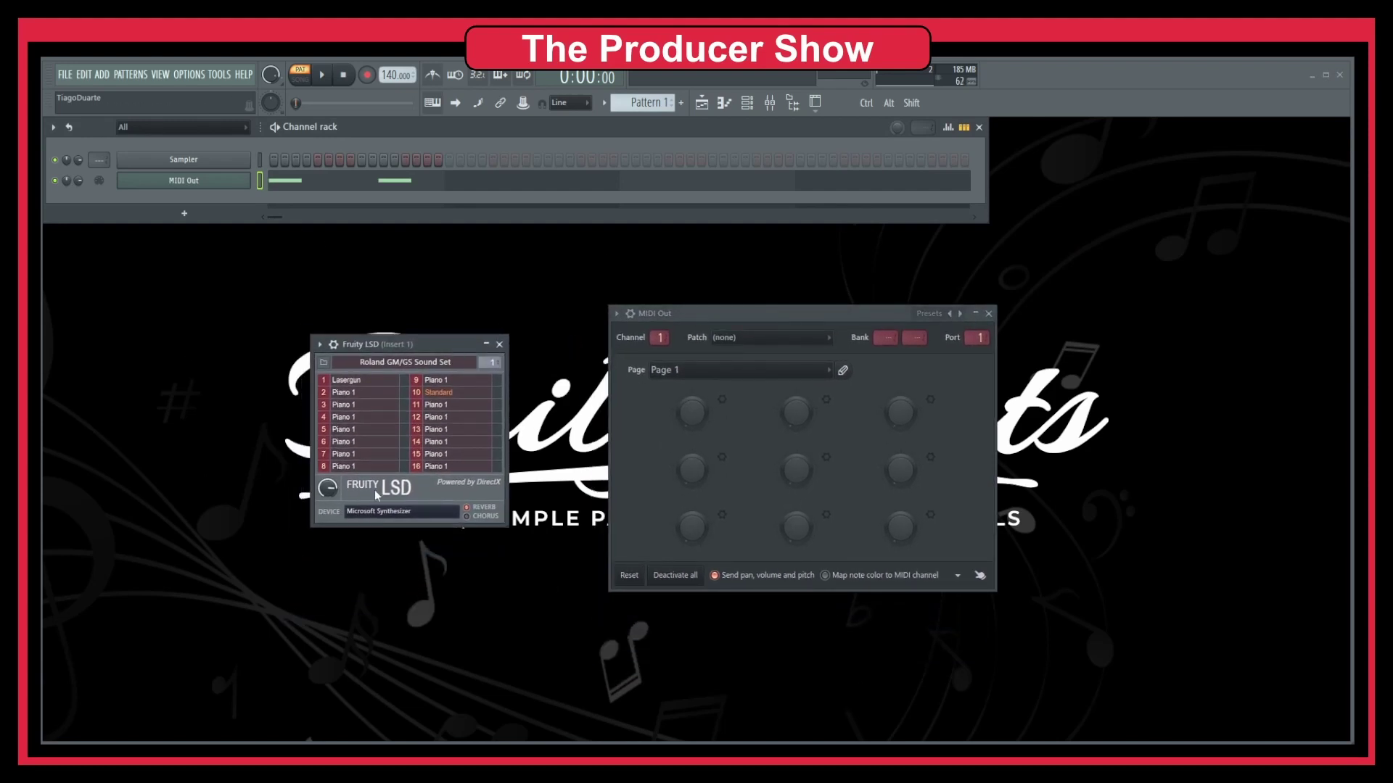
- Browse channel 1's melodic patch list from the Gun Shot group back to Piano 1 and close it without choosing a patch
{"action": "left_click", "coordinate": [368, 377]}
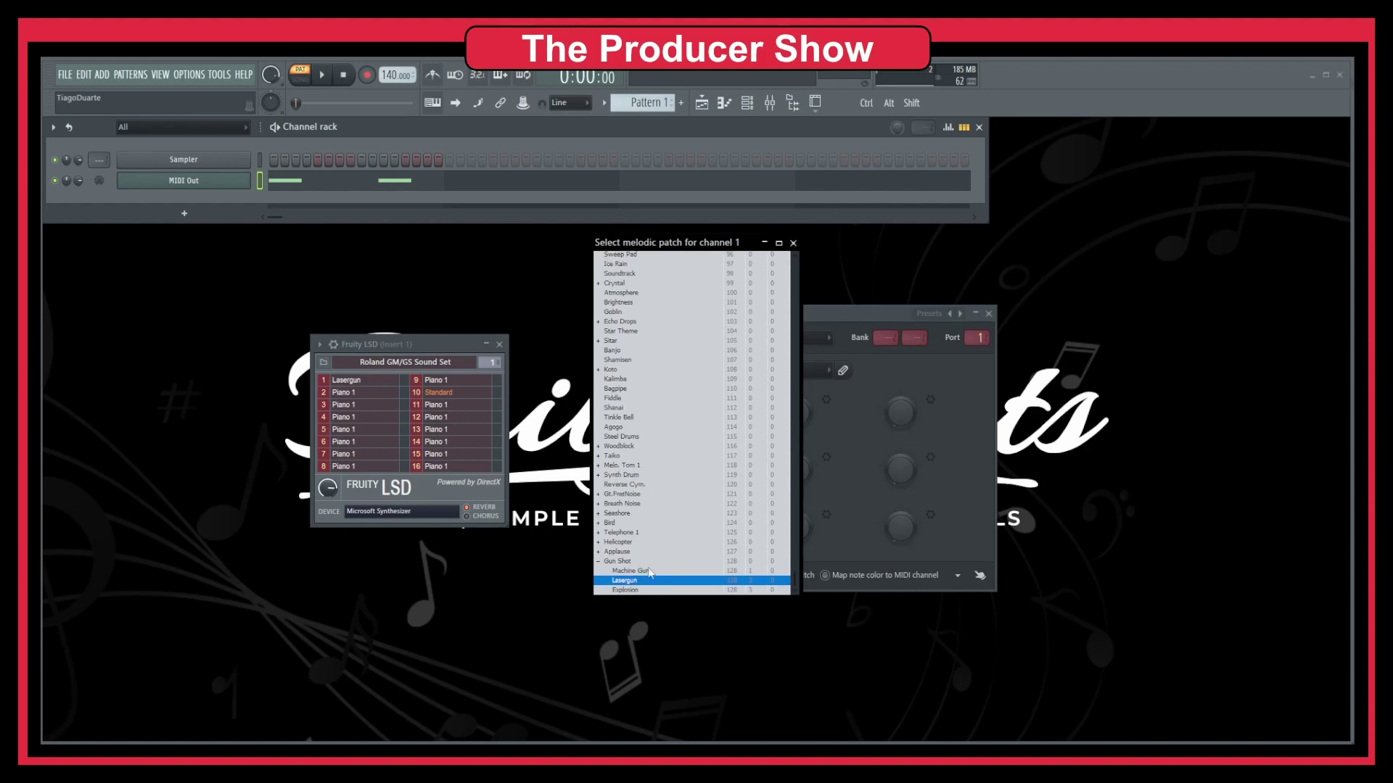
{"action": "scroll", "coordinate": [660, 551], "scroll_direction": "up", "scroll_amount": 20}
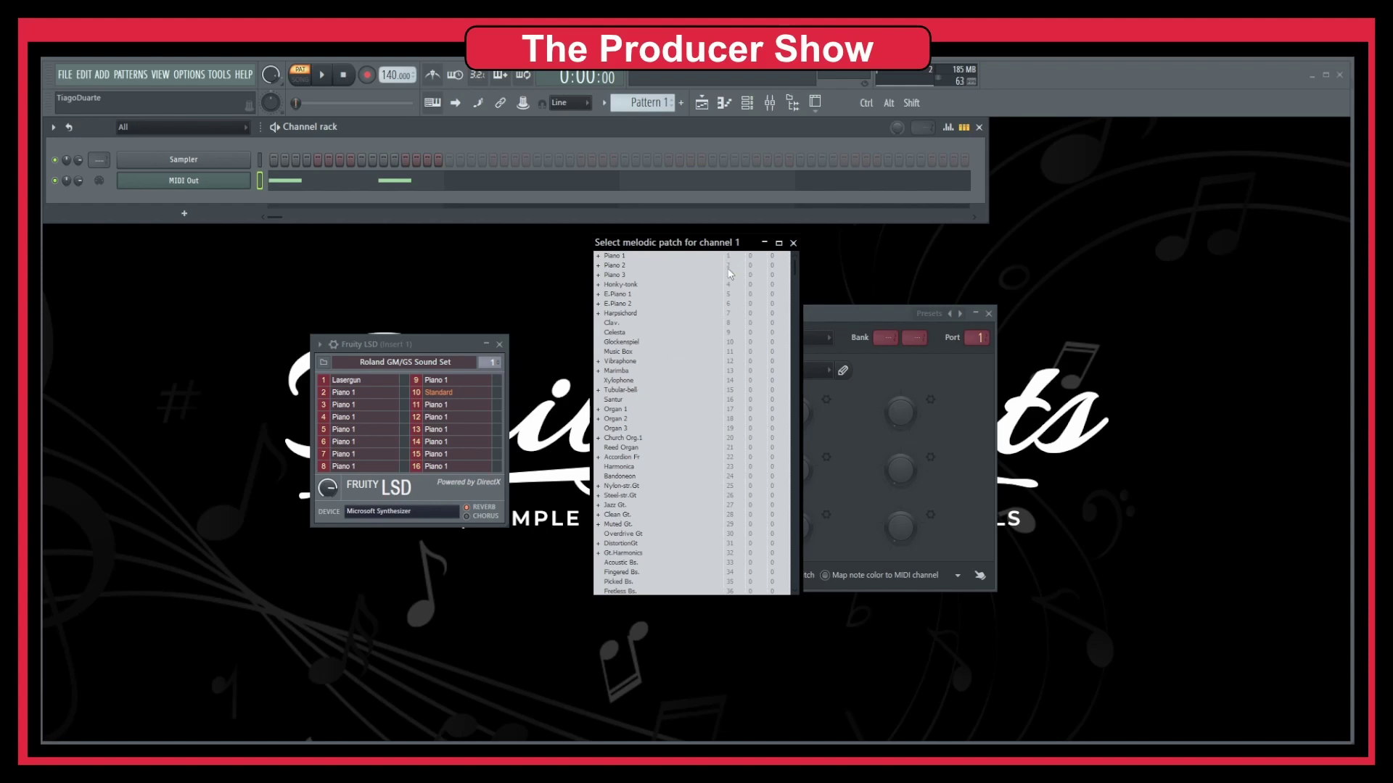
{"action": "left_click", "coordinate": [793, 242]}
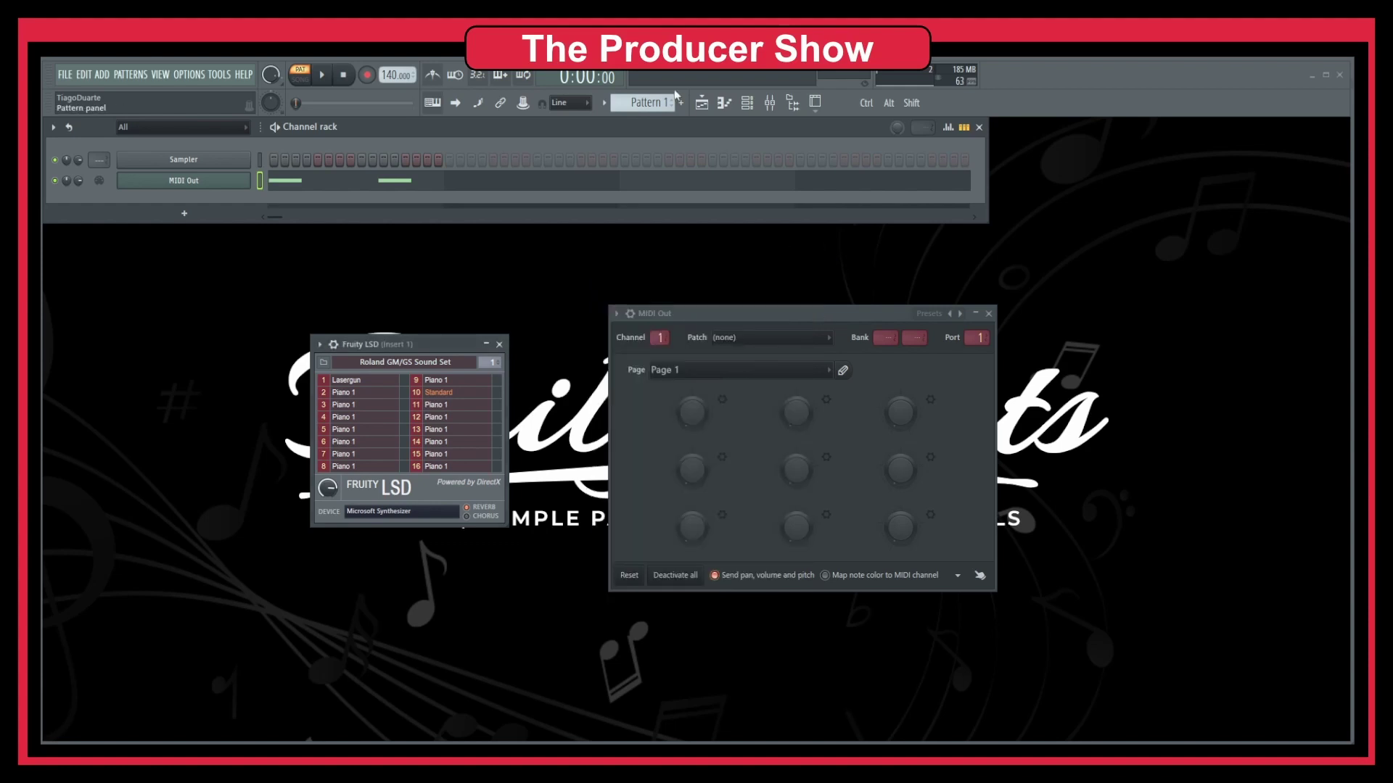
- Show the mixer with Insert 1 selected and move the Fruity LSD and MIDI Out windows higher
{"action": "left_click", "coordinate": [769, 102]}
{"action": "left_click_drag", "start_coordinate": [417, 345], "coordinate": [412, 282]}
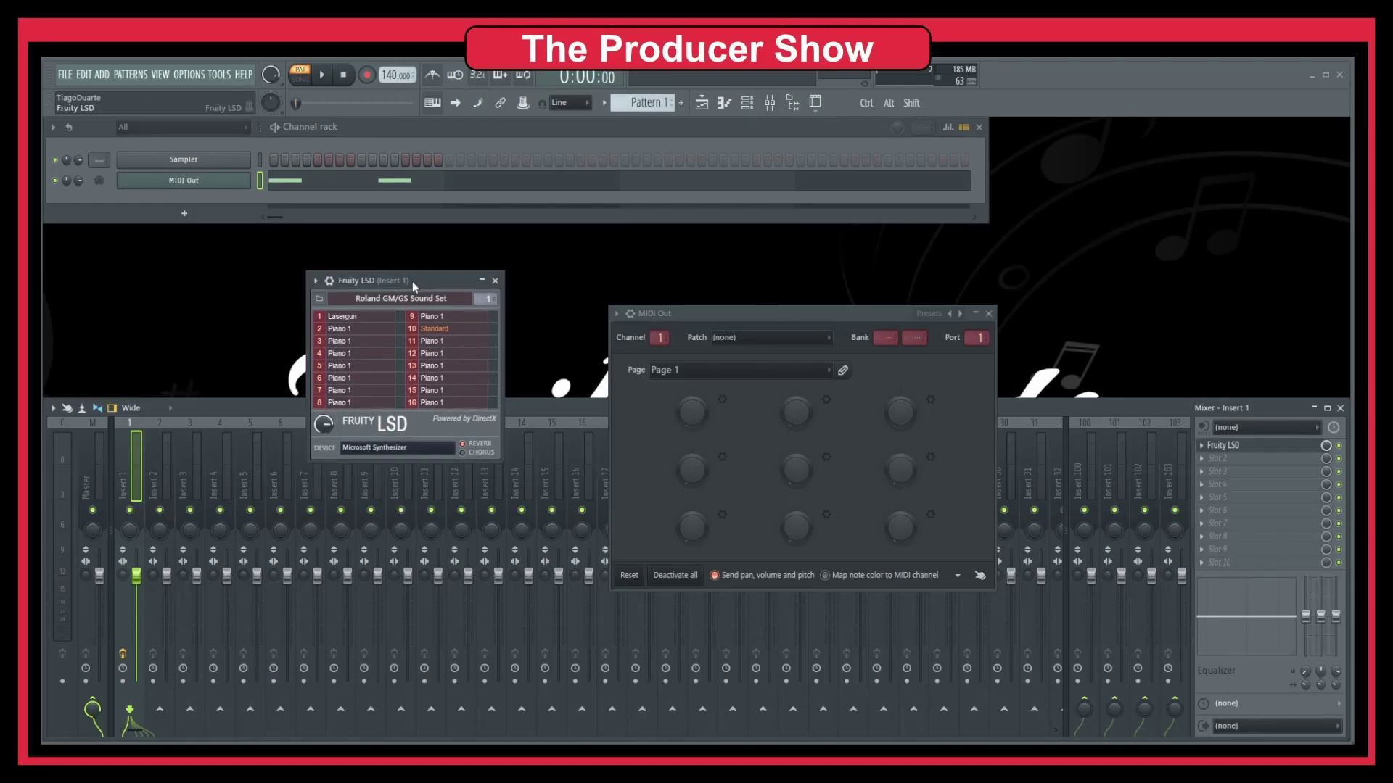
{"action": "left_click", "coordinate": [137, 471]}
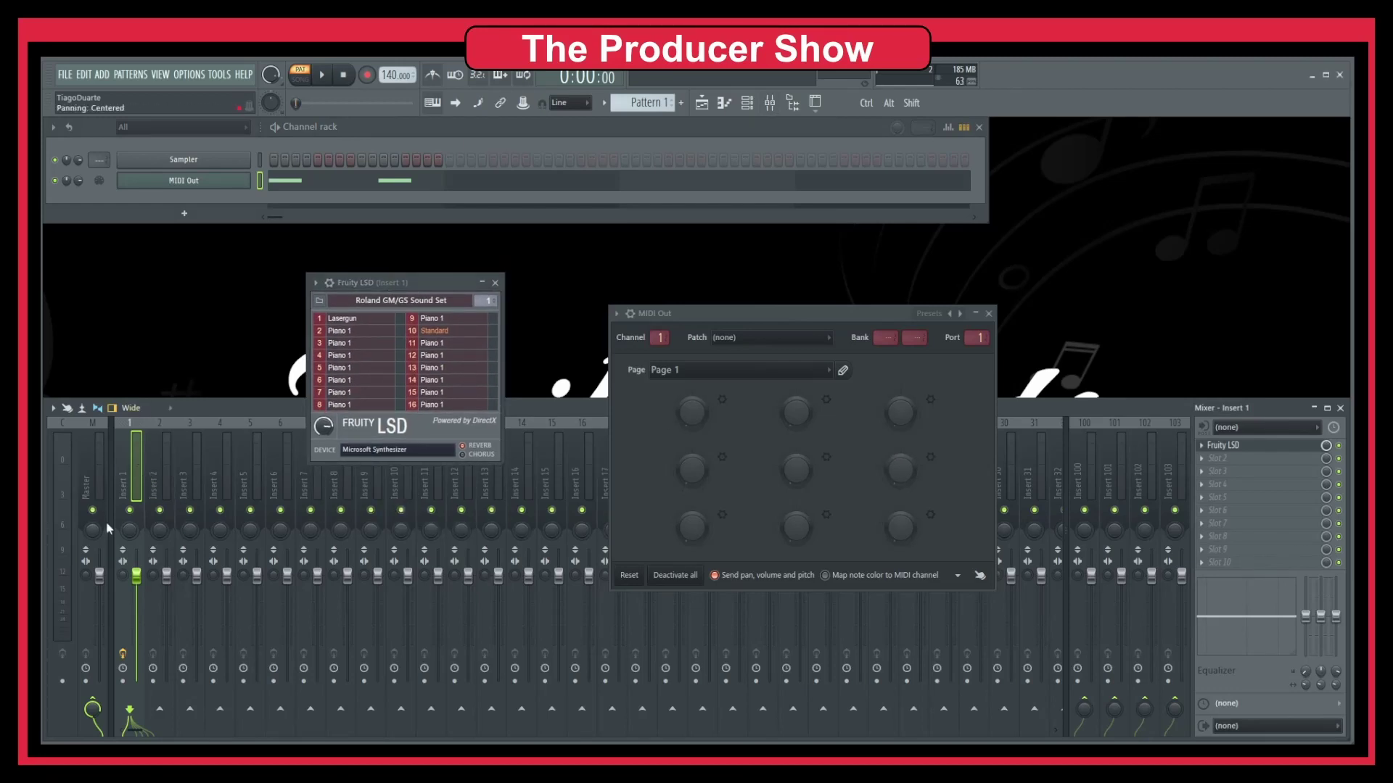
{"action": "left_click_drag", "start_coordinate": [747, 325], "coordinate": [744, 280]}
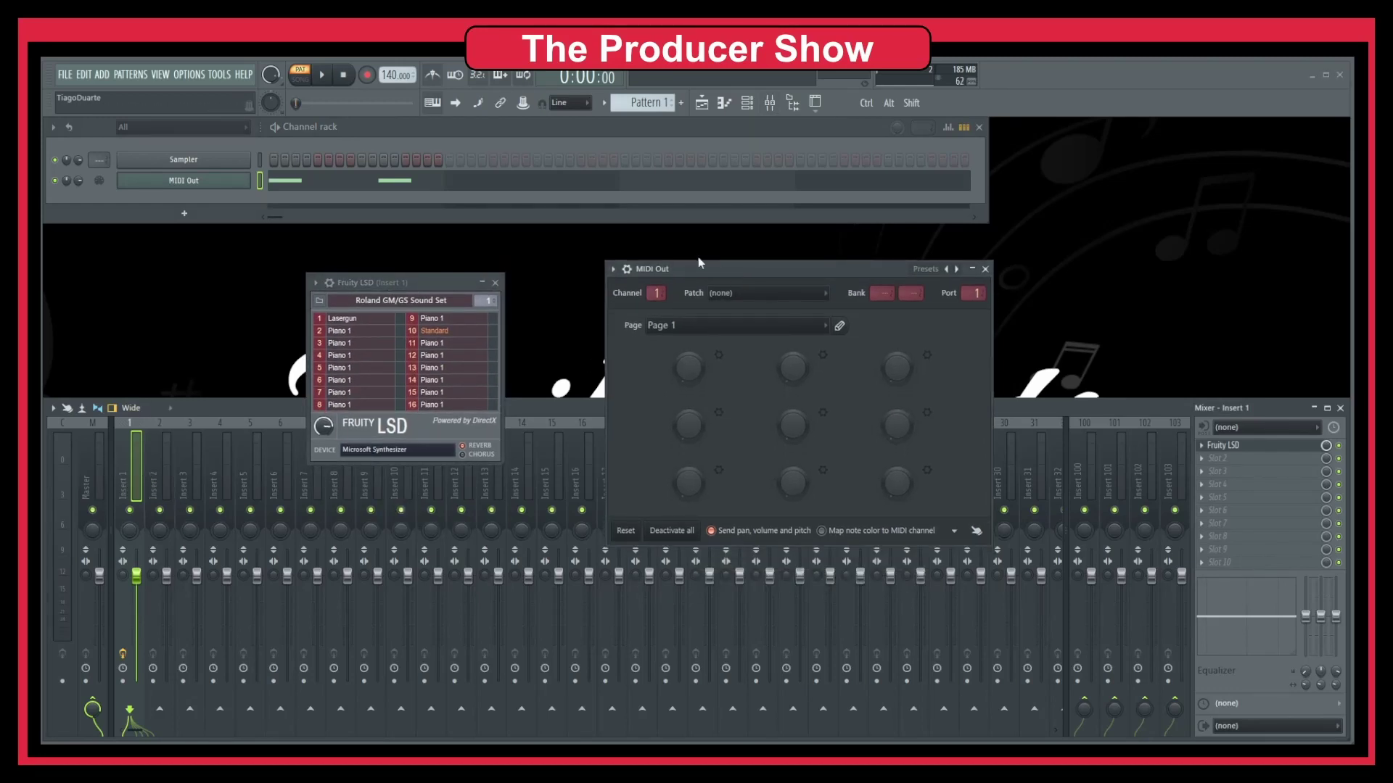
- Set both the Fruity LSD input port and the MIDI Out port to 10, and play the pattern briefly
{"action": "left_click", "coordinate": [371, 132]}
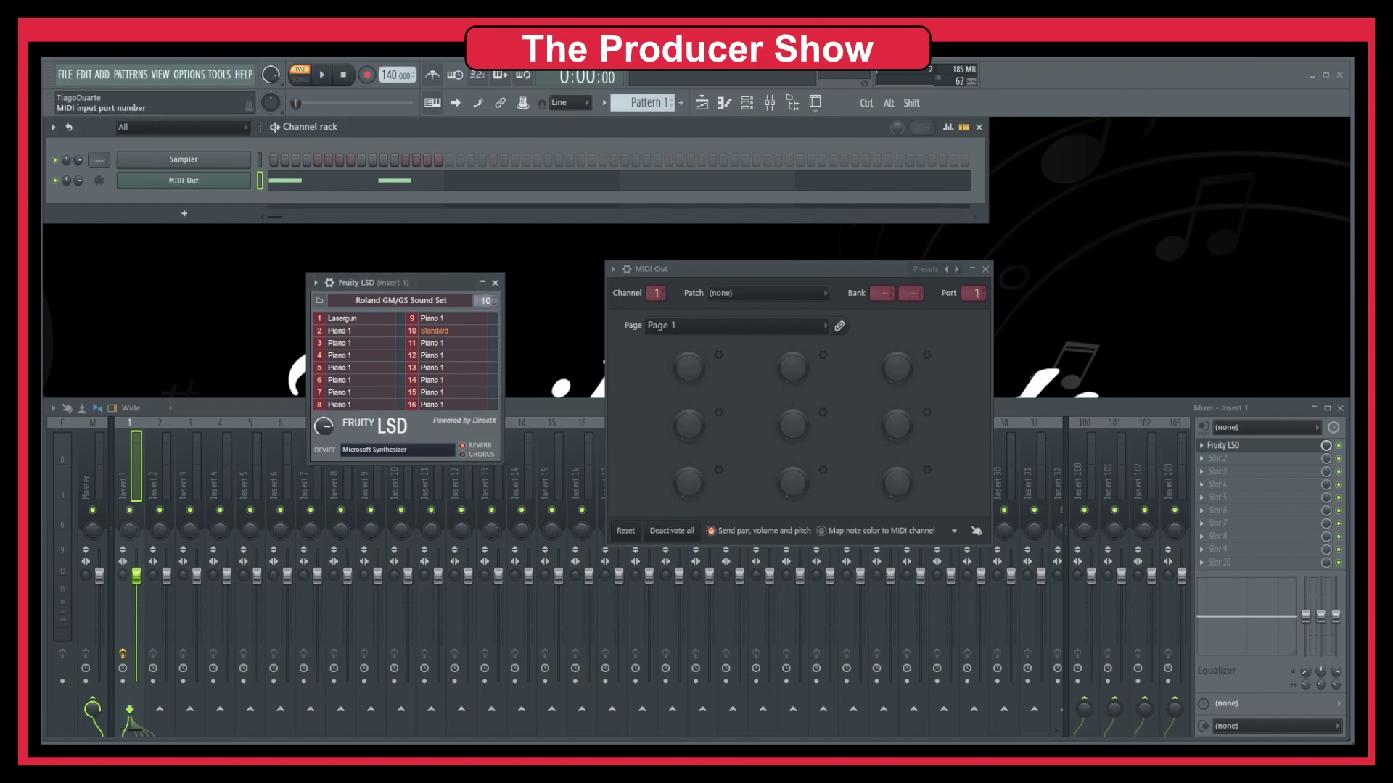
{"action": "scroll", "coordinate": [977, 293], "scroll_direction": "up", "scroll_amount": 7}
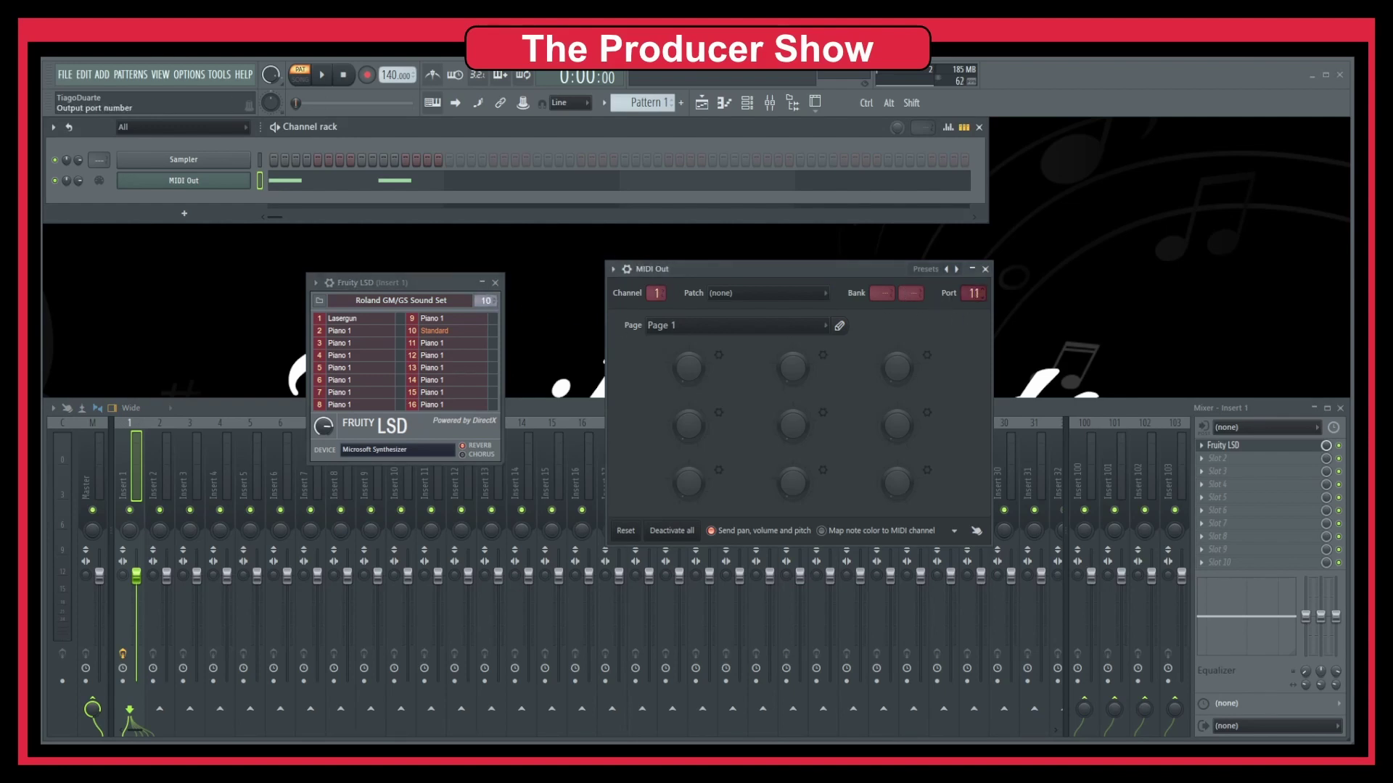
{"action": "left_click", "coordinate": [321, 75]}
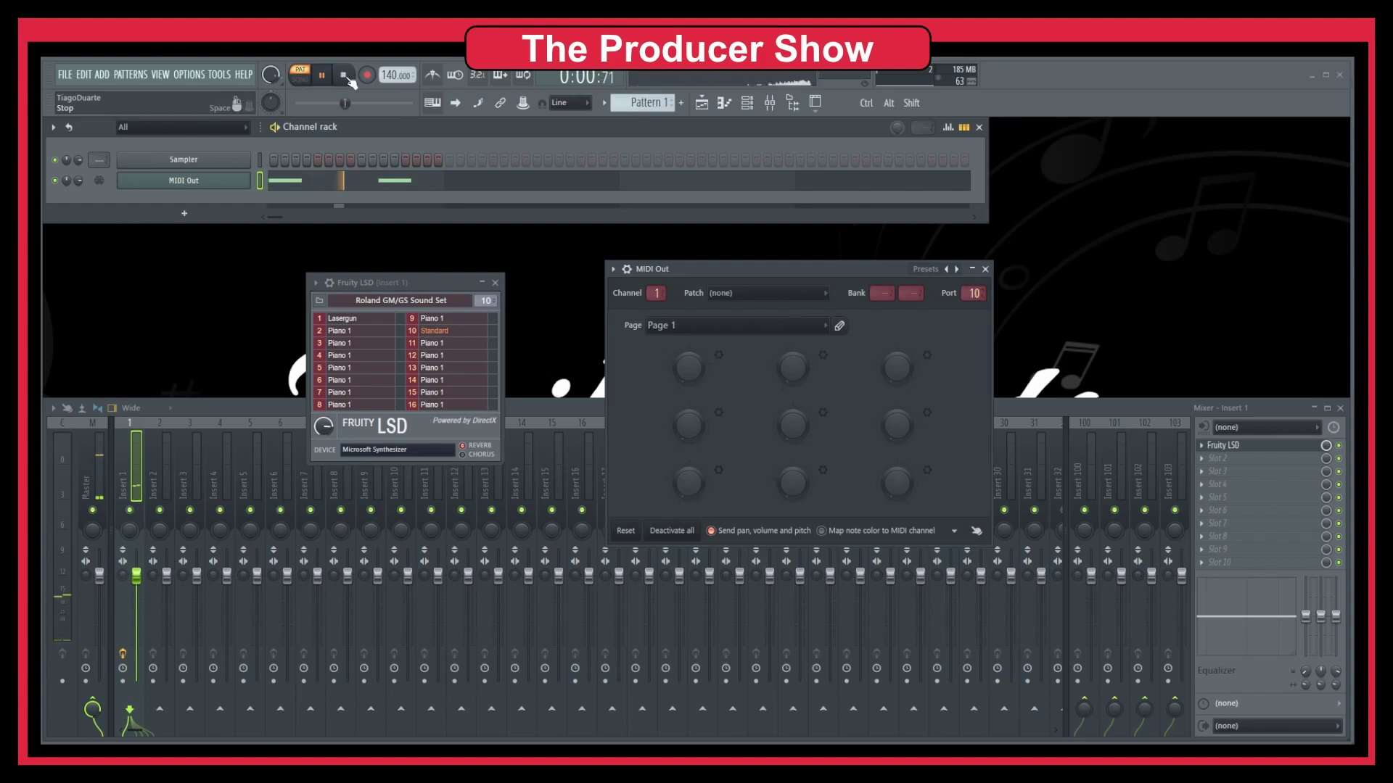
{"action": "left_click", "coordinate": [344, 75]}
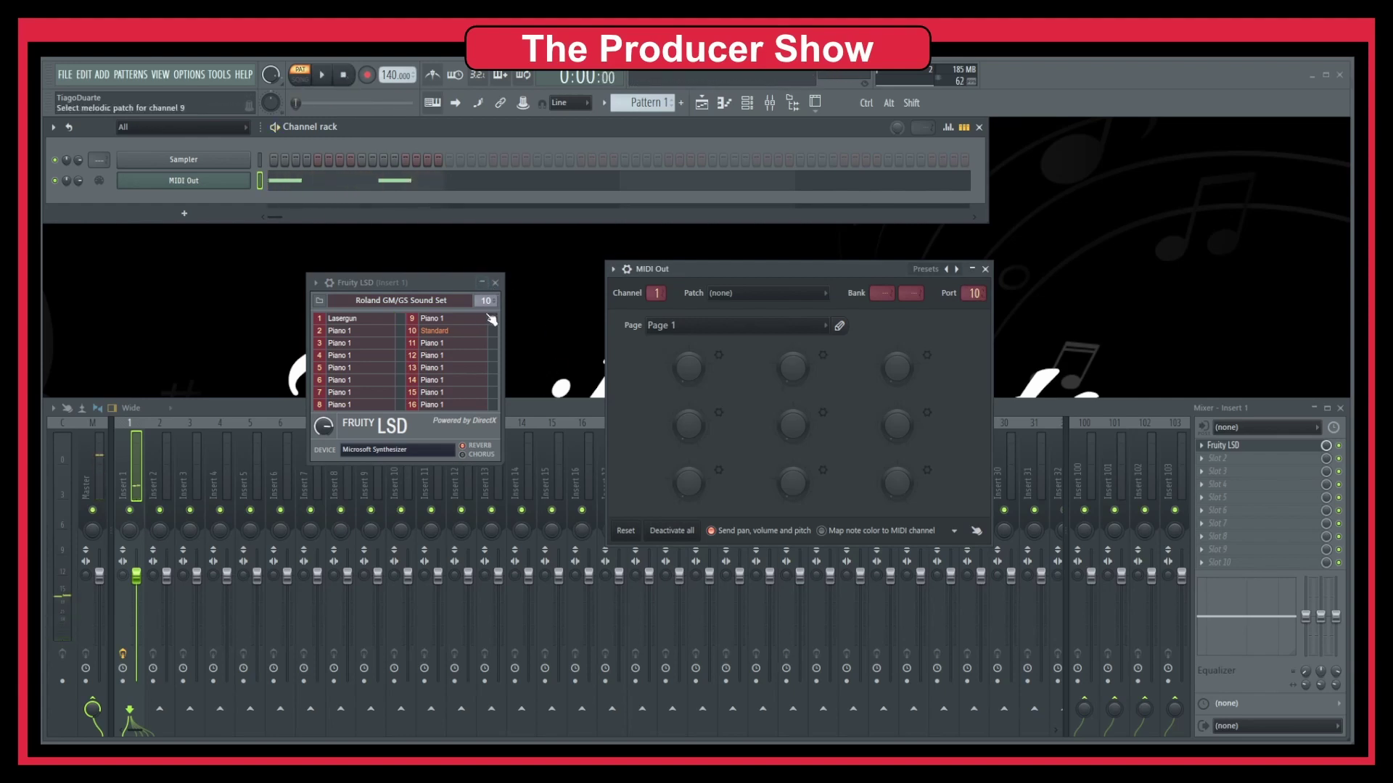